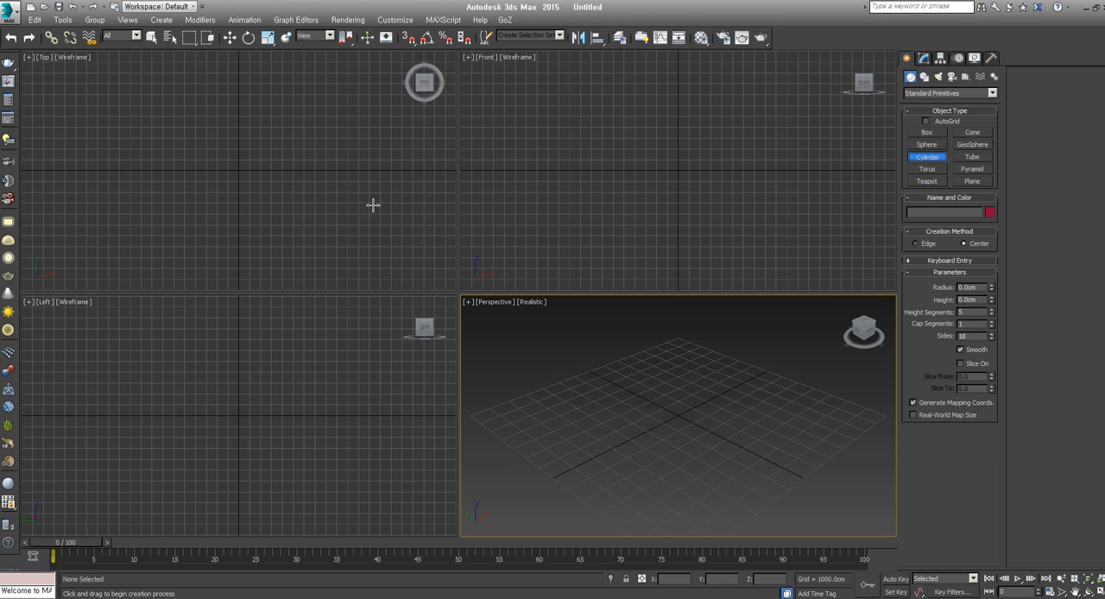
# Create a cylinder centred on the origin from the Top view and frame it in the viewports
pyautogui.moveTo(239, 170); pyautogui.dragTo(250, 197)
pyautogui.click(247, 135)
pyautogui.press('z')
# Convert the cylinder to an Editable Poly and switch to vertex editing in the maximised Perspective view
pyautogui.rightClick(678, 412)
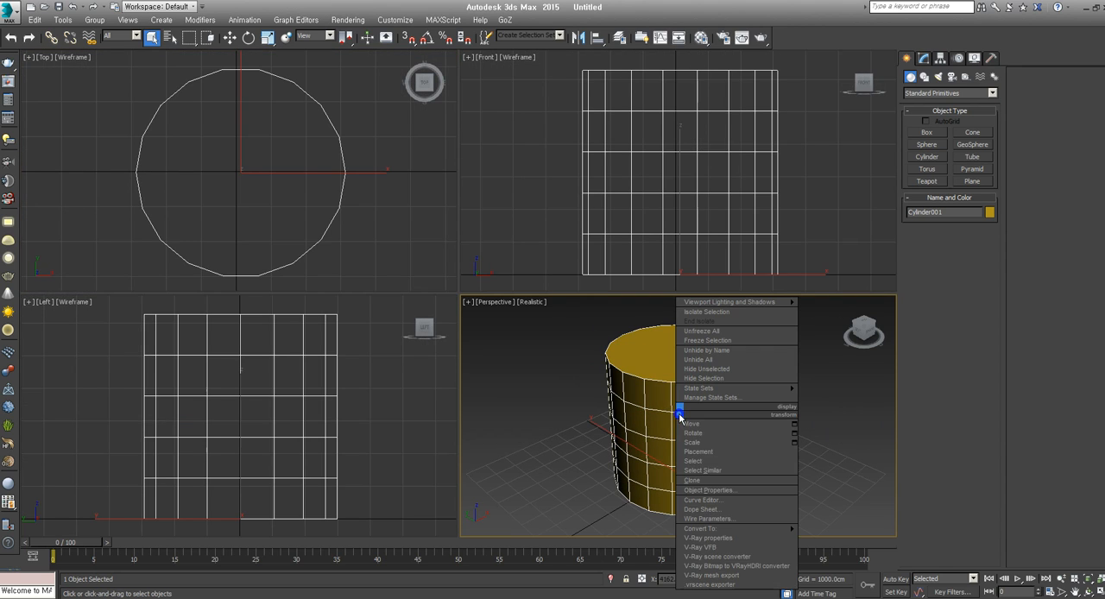
pyautogui.moveTo(721, 530)
pyautogui.click(816, 538)
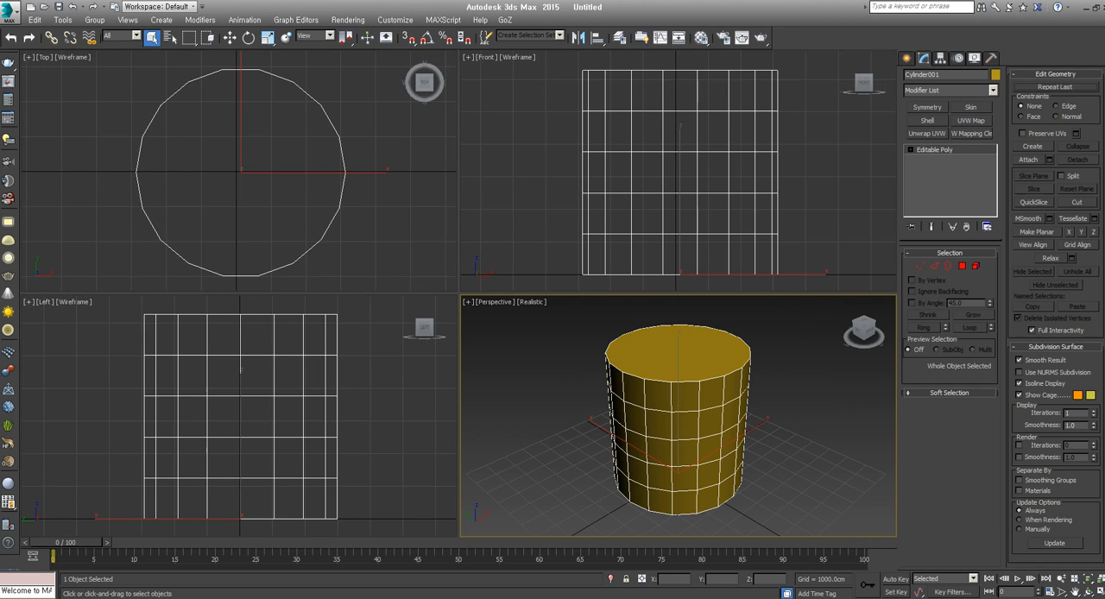
pyautogui.hotkey('alt', 'w')
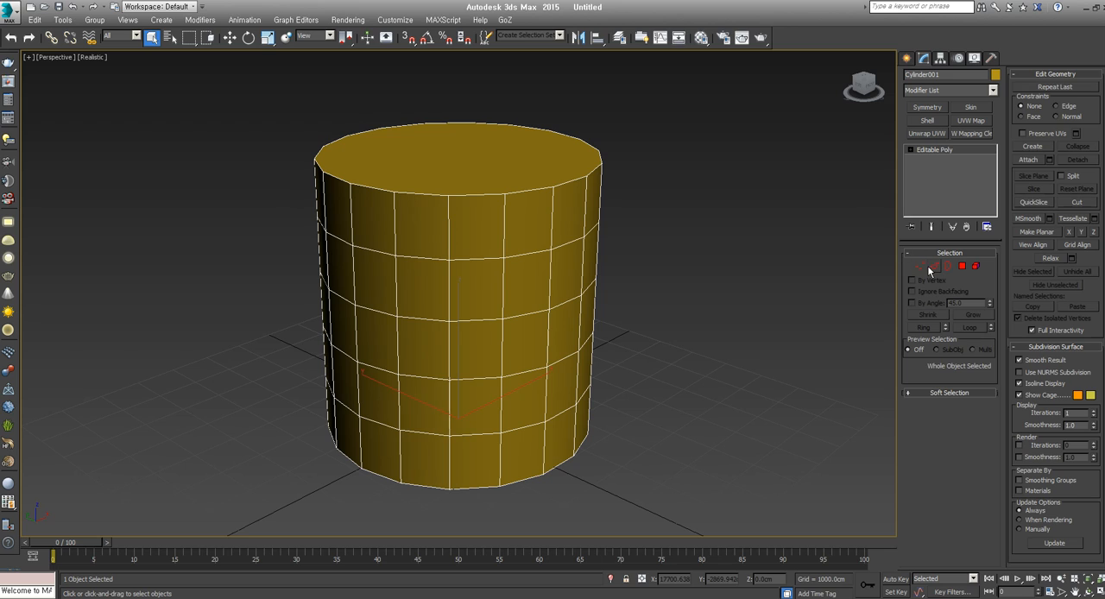
pyautogui.click(922, 267)
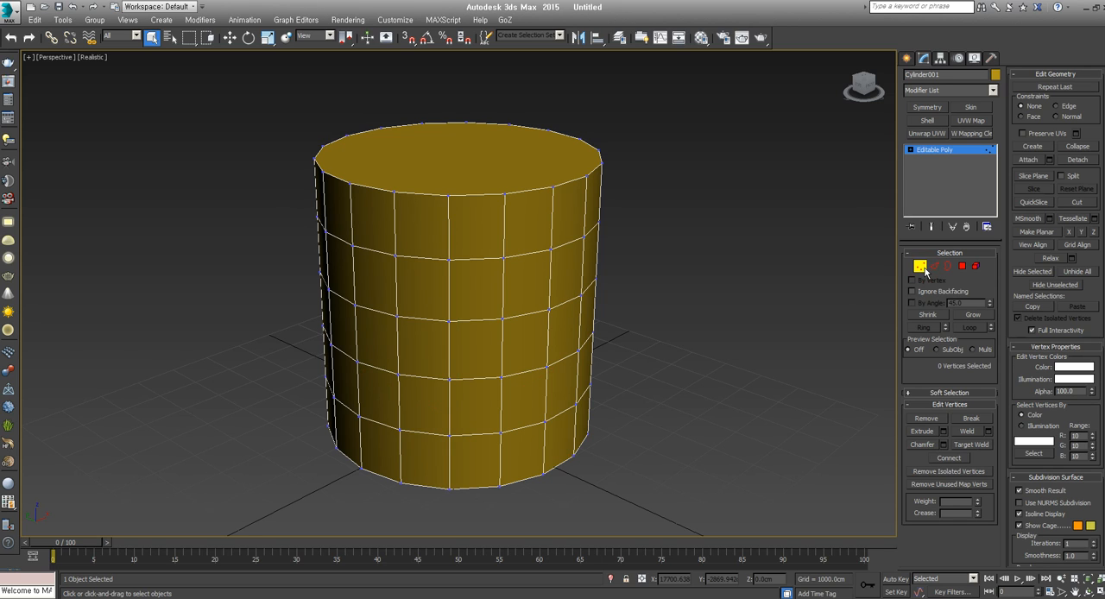
# Try Target Weld from a front vertex of the top rim onto the vertex directly below it, undoing each weld
pyautogui.hotkey('ctrl', 'shift', 'w')
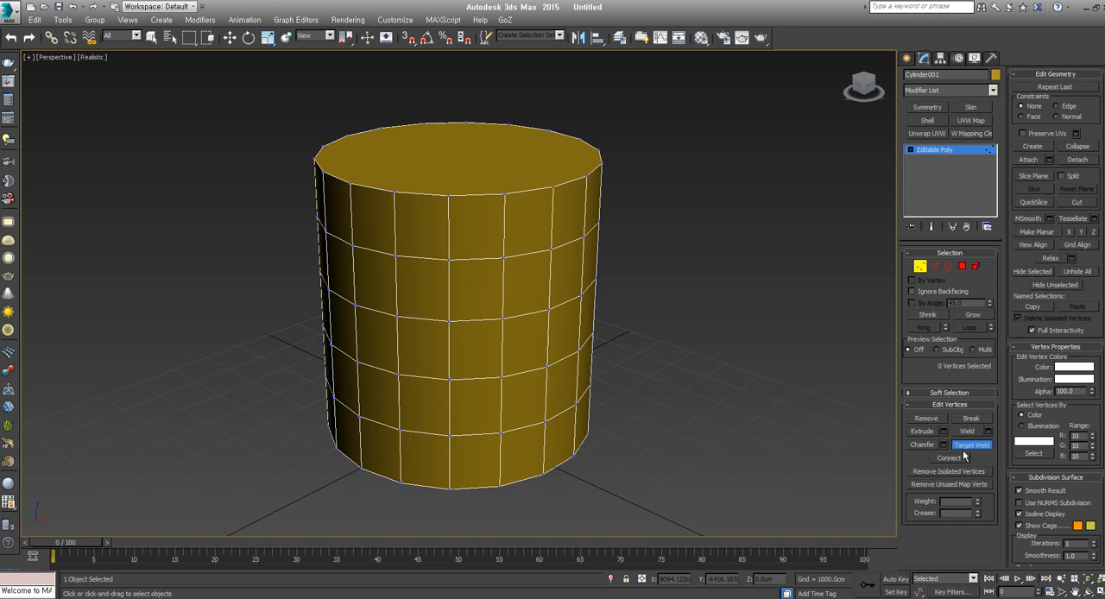
pyautogui.click(505, 194)
pyautogui.click(503, 257)
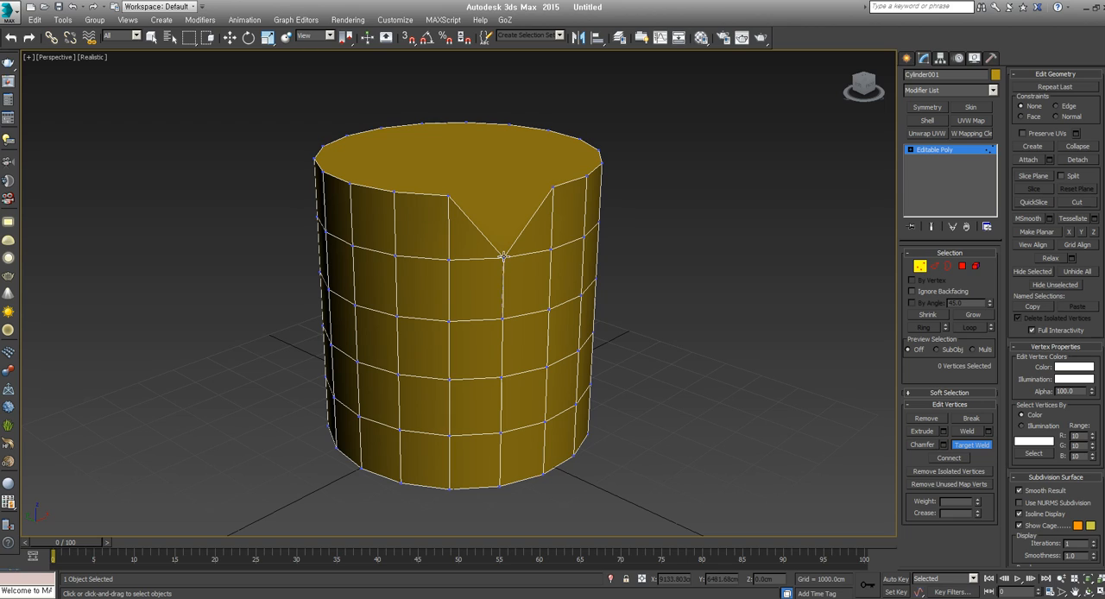
pyautogui.hotkey('ctrl', 'z')
pyautogui.click(505, 193)
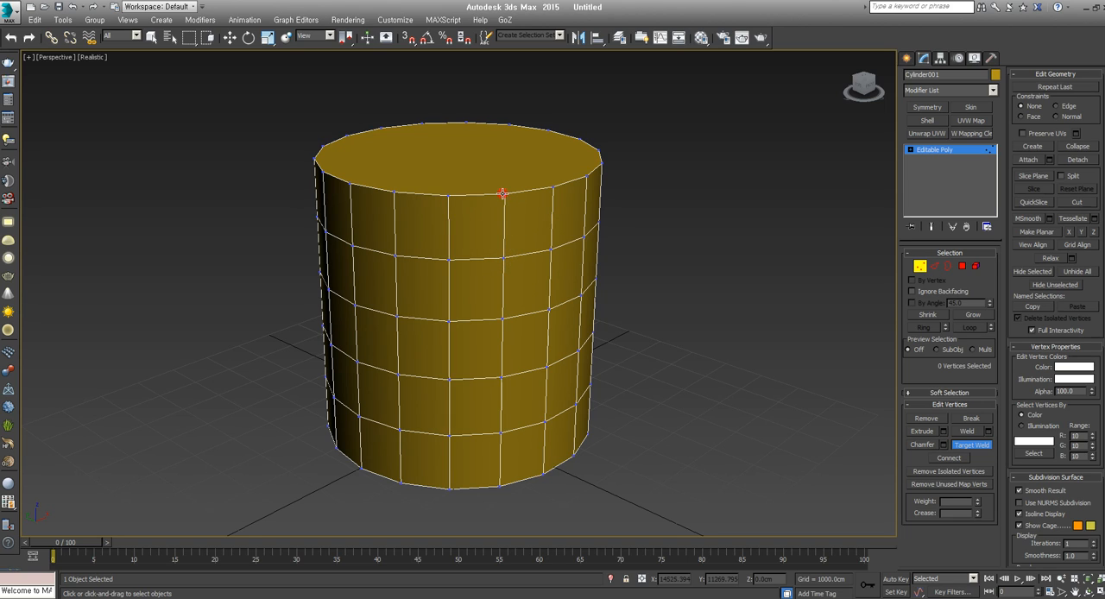
pyautogui.click(503, 257)
pyautogui.hotkey('ctrl', 'z')
# Try target welding the second-row and third-row vertices of the same column onto the ones below, undoing each weld
pyautogui.click(503, 257)
pyautogui.click(503, 319)
pyautogui.hotkey('ctrl', 'z')
pyautogui.click(503, 319)
pyautogui.click(500, 377)
pyautogui.hotkey('ctrl', 'z')
# Try Target Weld upward from the third-row vertex and downward from the rim and second-row vertices, undoing each weld
pyautogui.click(502, 319)
pyautogui.click(503, 257)
pyautogui.hotkey('ctrl', 'z')
pyautogui.click(505, 191)
pyautogui.click(503, 257)
pyautogui.hotkey('ctrl', 'z')
pyautogui.click(503, 259)
pyautogui.click(502, 317)
pyautogui.hotkey('ctrl', 'z')
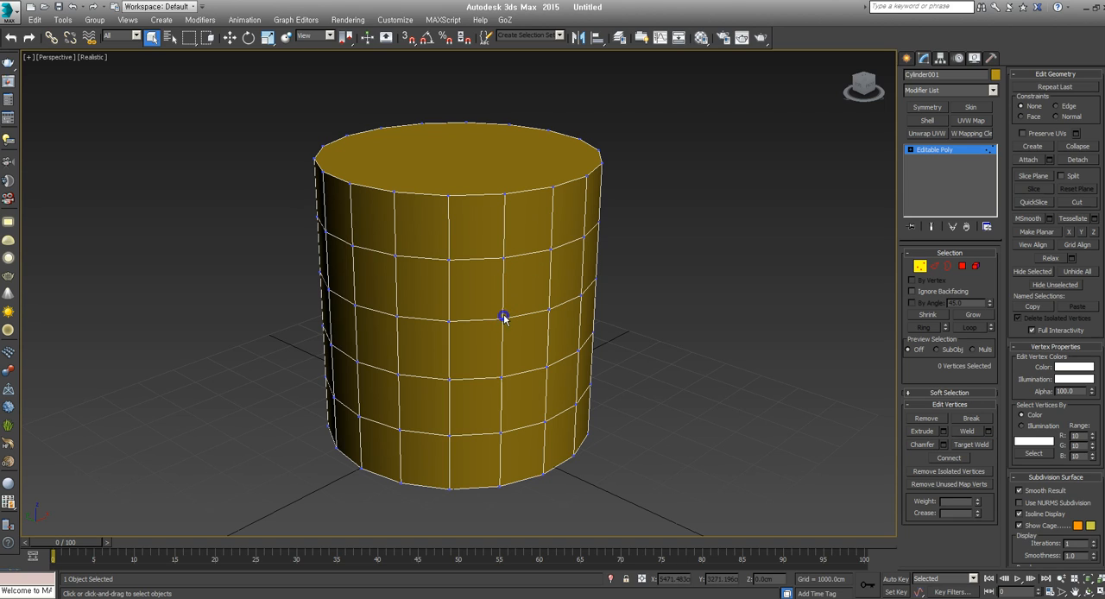
# Try collapsing two vertically adjacent vertices on the cylinder's side into one, and undo the collapse
pyautogui.click(503, 257)
pyautogui.keyDown('ctrl'); pyautogui.click(503, 318); pyautogui.keyUp('ctrl')
pyautogui.press('w')
pyautogui.keyDown('alt'); pyautogui.moveTo(502, 300); pyautogui.dragTo(443, 299, button='middle'); pyautogui.keyUp('alt')
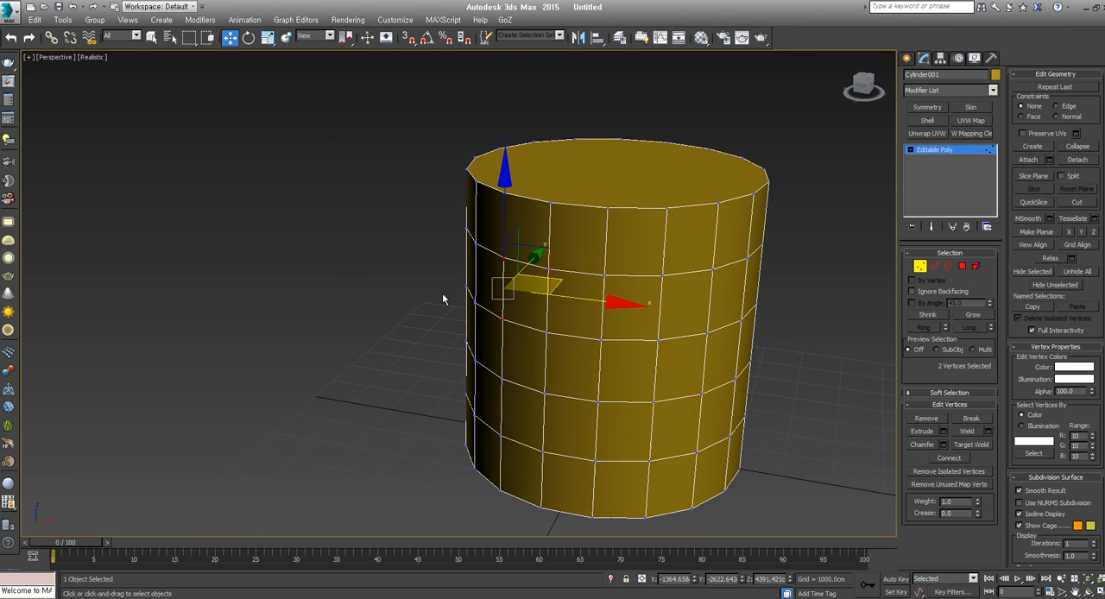
pyautogui.click(605, 275)
pyautogui.keyDown('ctrl'); pyautogui.click(601, 339); pyautogui.keyUp('ctrl')
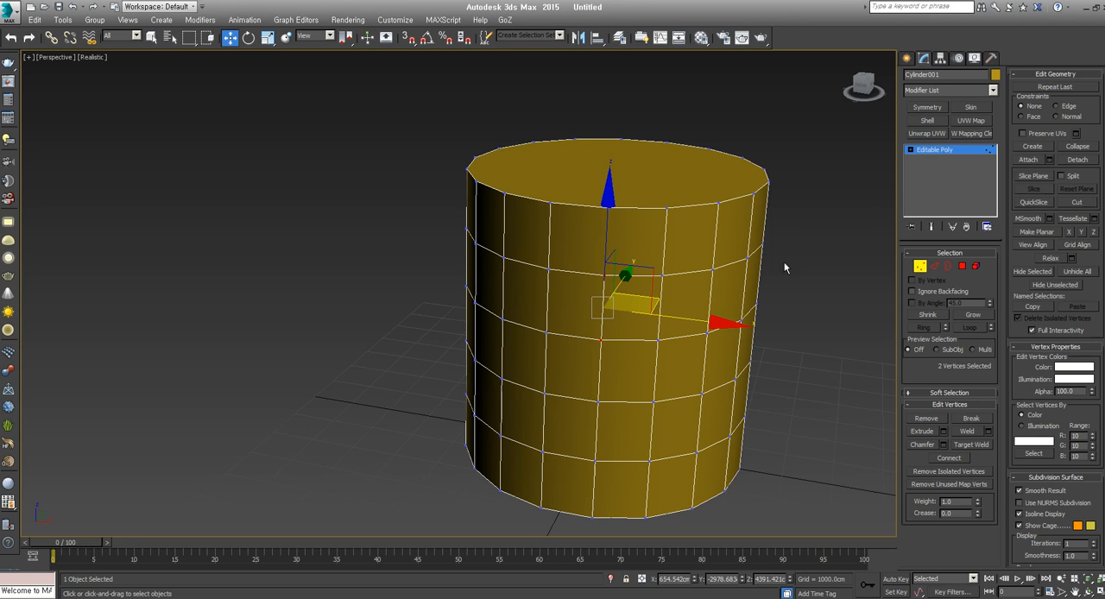
pyautogui.click(1078, 148)
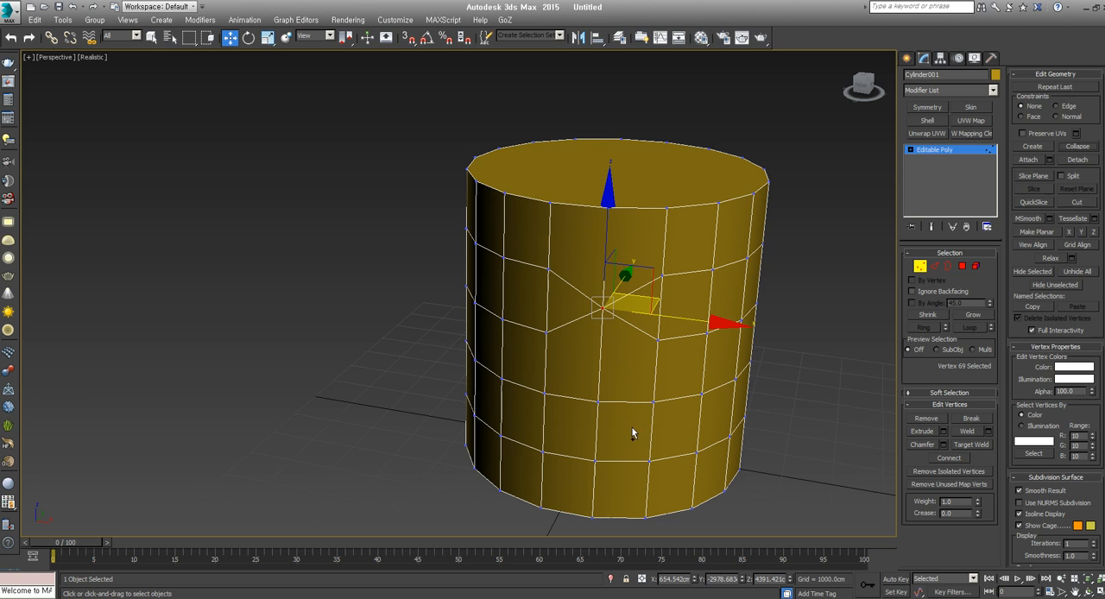
pyautogui.hotkey('ctrl', 'z')
# Try collapsing all the top rim vertices into a single point, and undo the collapse
pyautogui.keyDown('alt'); pyautogui.moveTo(666, 358); pyautogui.dragTo(779, 170, button='middle'); pyautogui.keyUp('alt')
pyautogui.moveTo(801, 146); pyautogui.dragTo(393, 223)
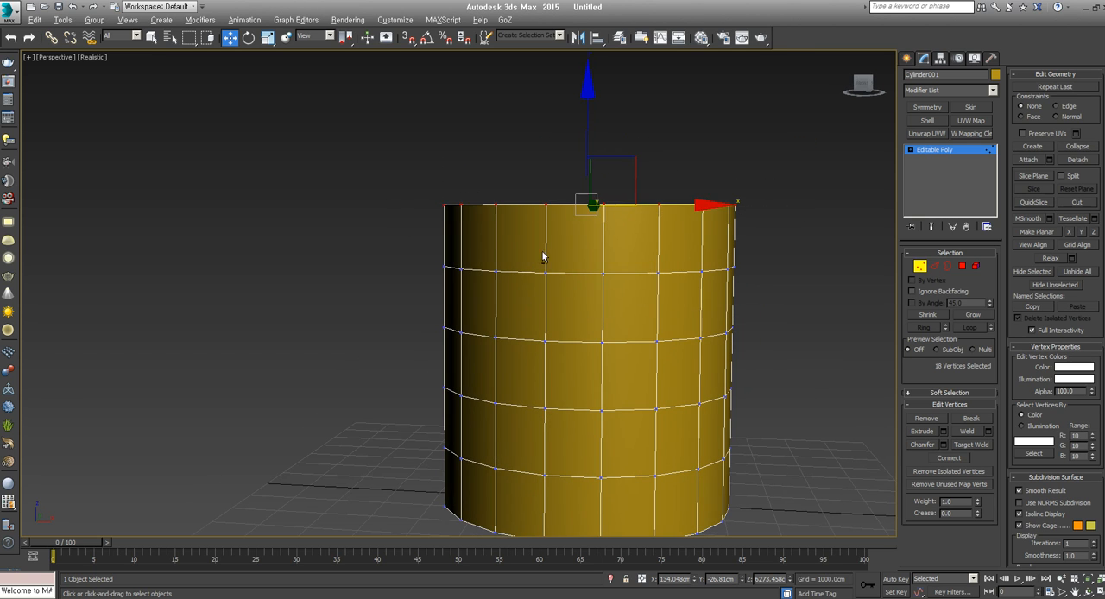
pyautogui.keyDown('alt'); pyautogui.moveTo(545, 254); pyautogui.dragTo(520, 288, button='middle'); pyautogui.keyUp('alt')
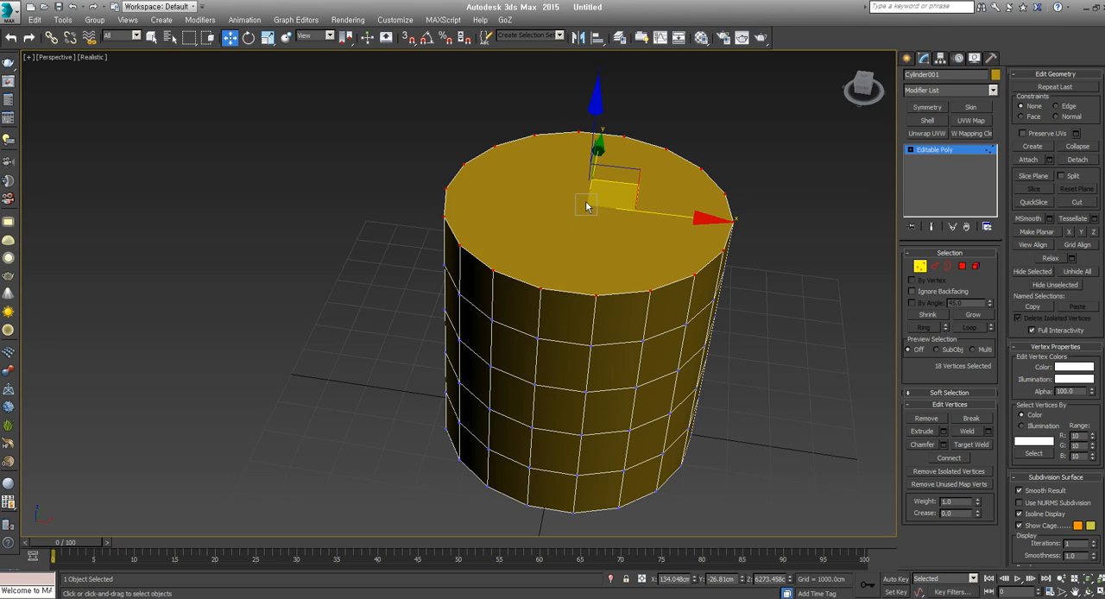
pyautogui.click(1079, 149)
pyautogui.hotkey('ctrl', 'z')
# Grow the selection from one second-row side vertex to its neighbours, try Connect on them, and undo it
pyautogui.keyDown('alt'); pyautogui.moveTo(745, 437); pyautogui.dragTo(675, 425, button='middle'); pyautogui.keyUp('alt')
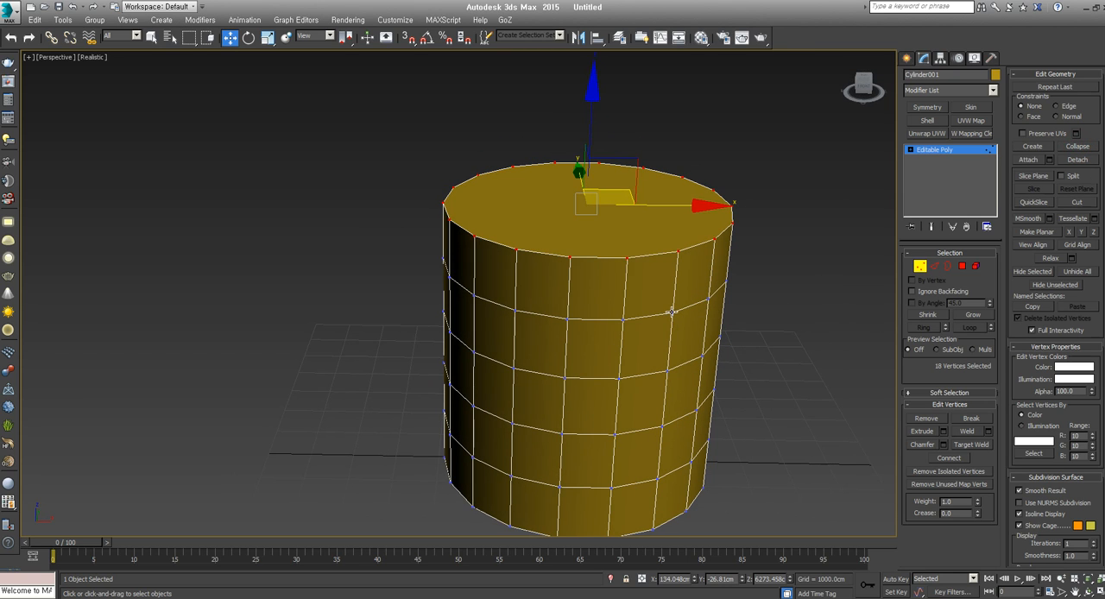
pyautogui.moveTo(673, 312); pyautogui.dragTo(568, 334, button='middle')
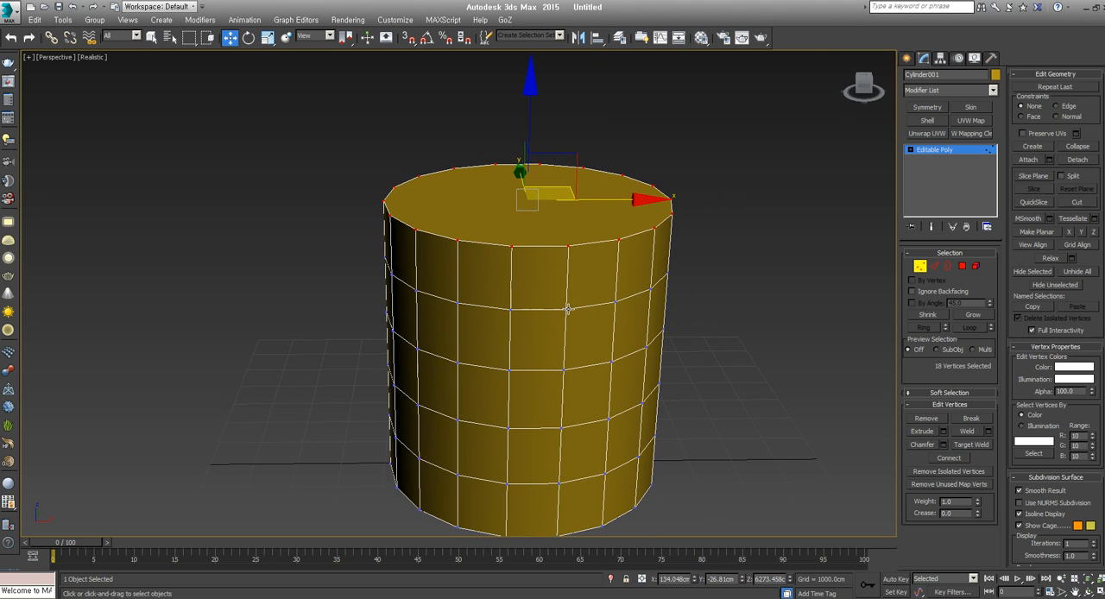
pyautogui.click(567, 308)
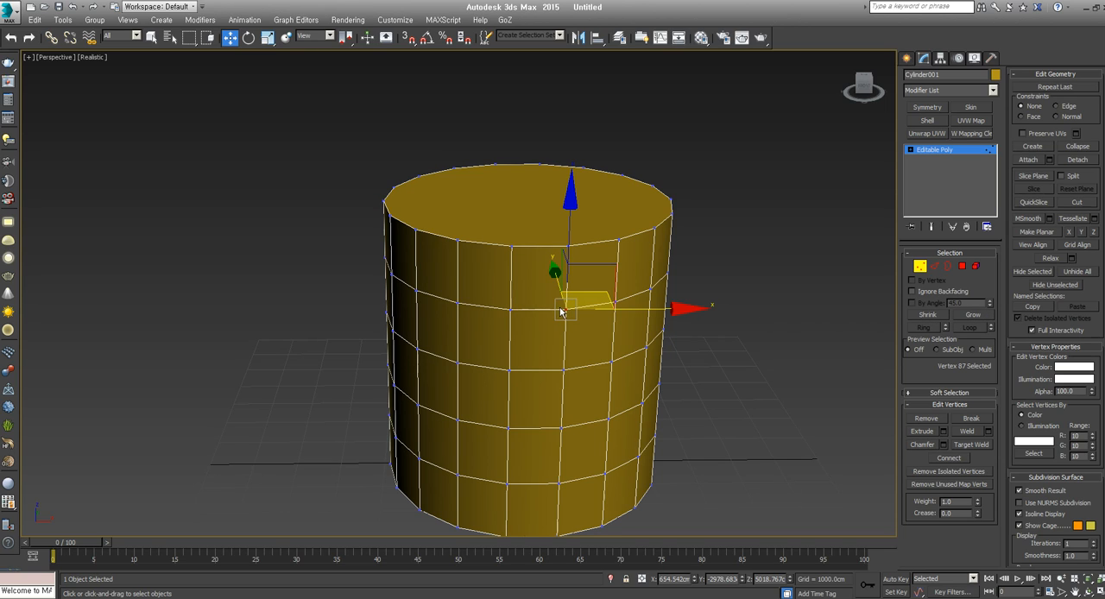
pyautogui.click(973, 314)
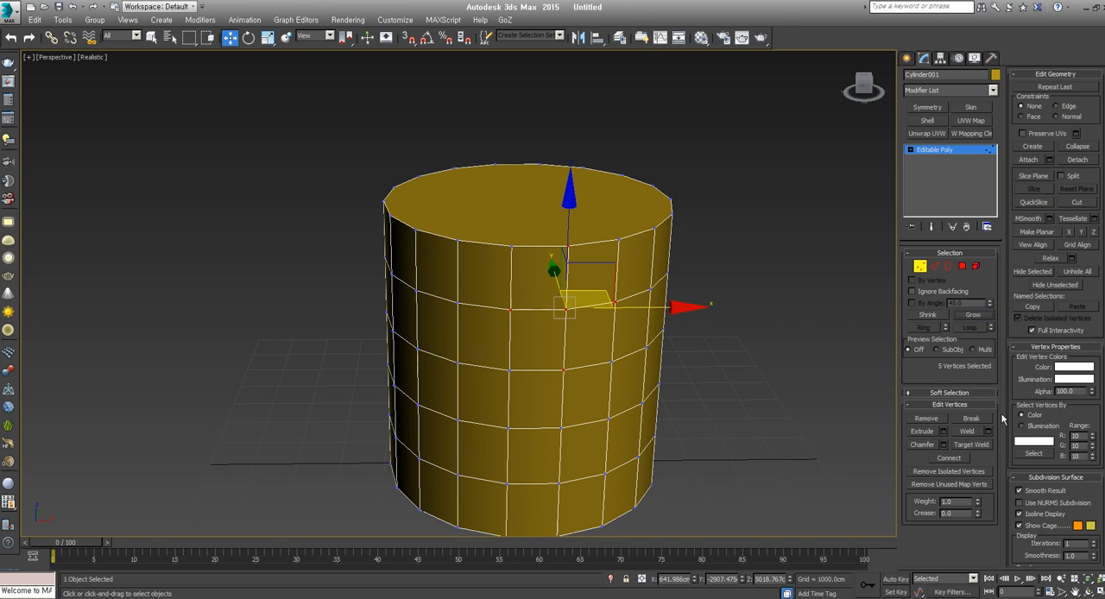
pyautogui.click(947, 461)
pyautogui.hotkey('ctrl', 'z')
# Grow the vertex selection one more level, try Connect on the enlarged group, and undo it
pyautogui.click(959, 317)
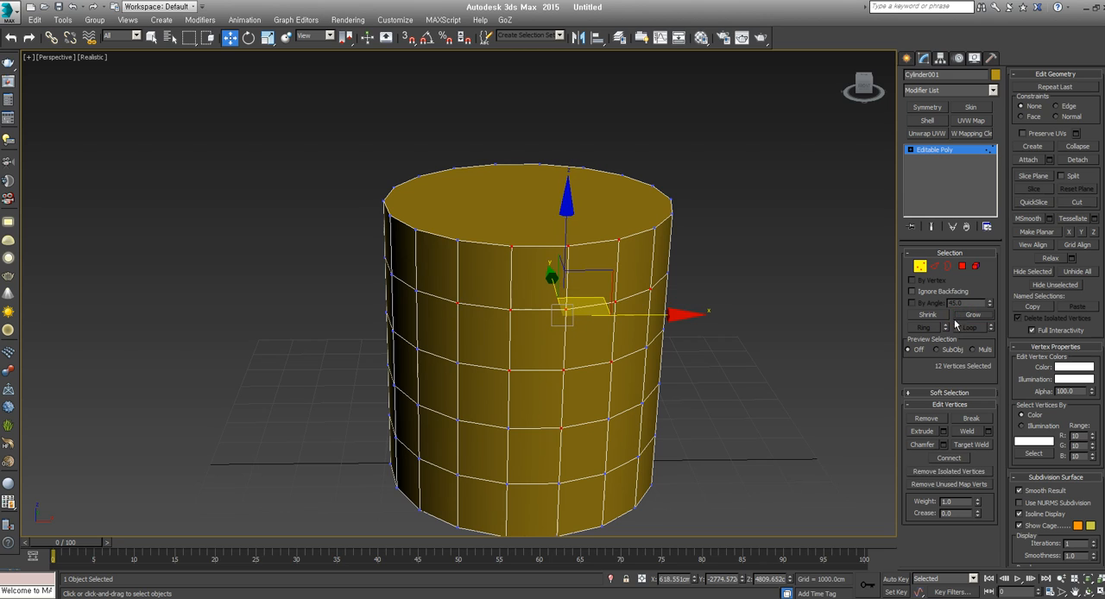
pyautogui.click(948, 458)
pyautogui.keyDown('alt'); pyautogui.moveTo(562, 359); pyautogui.dragTo(597, 348, button='middle'); pyautogui.keyUp('alt')
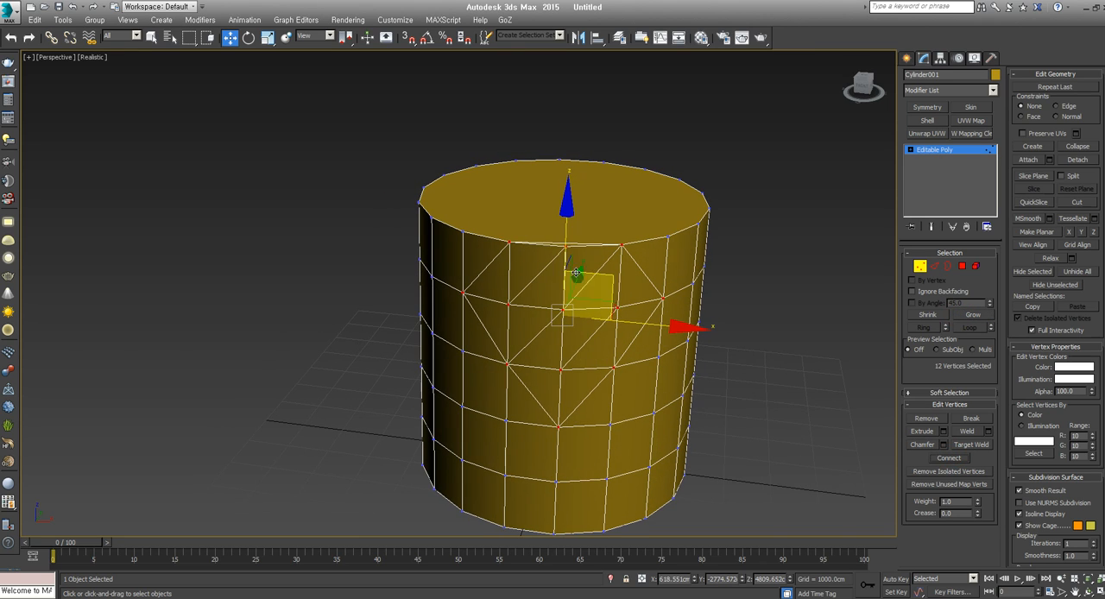
pyautogui.hotkey('ctrl', 'z')
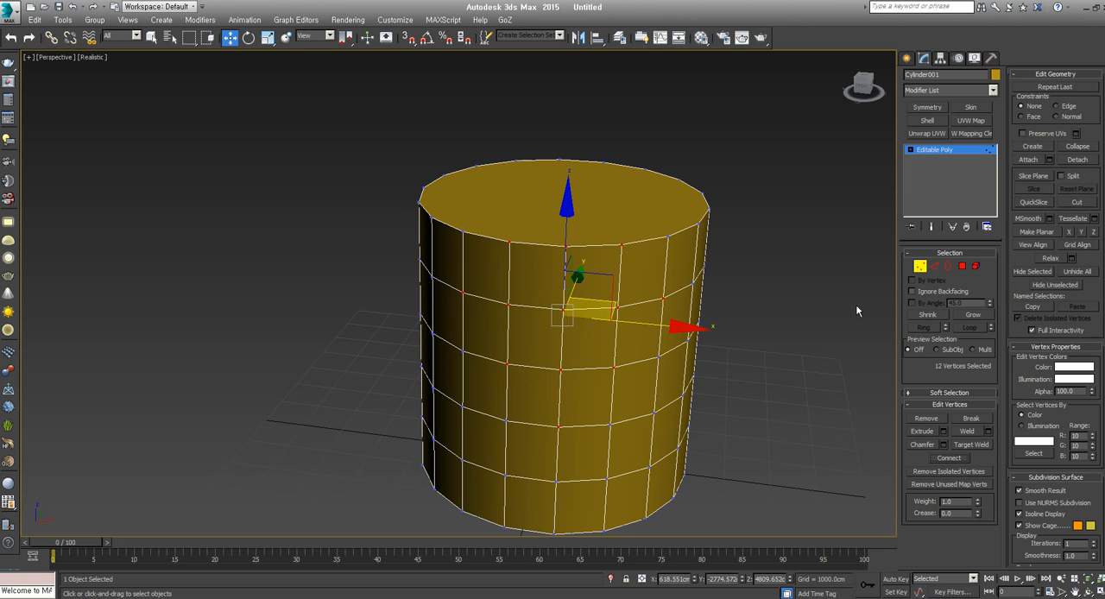
# Shrink the vertex selection repeatedly until no vertices are selected
pyautogui.click(925, 315)
pyautogui.click(927, 315)
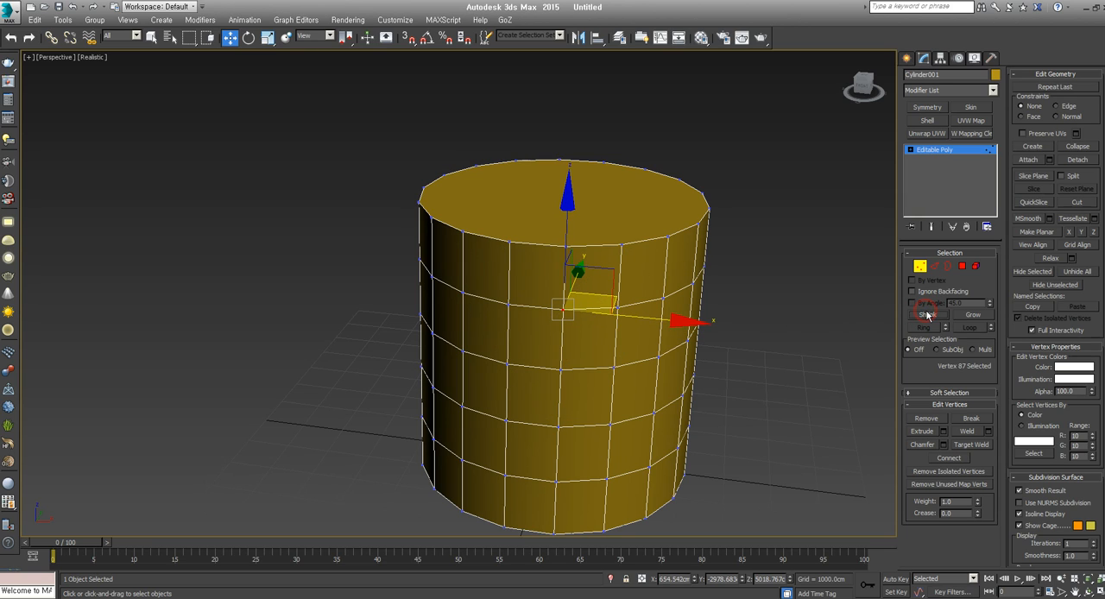
pyautogui.click(922, 314)
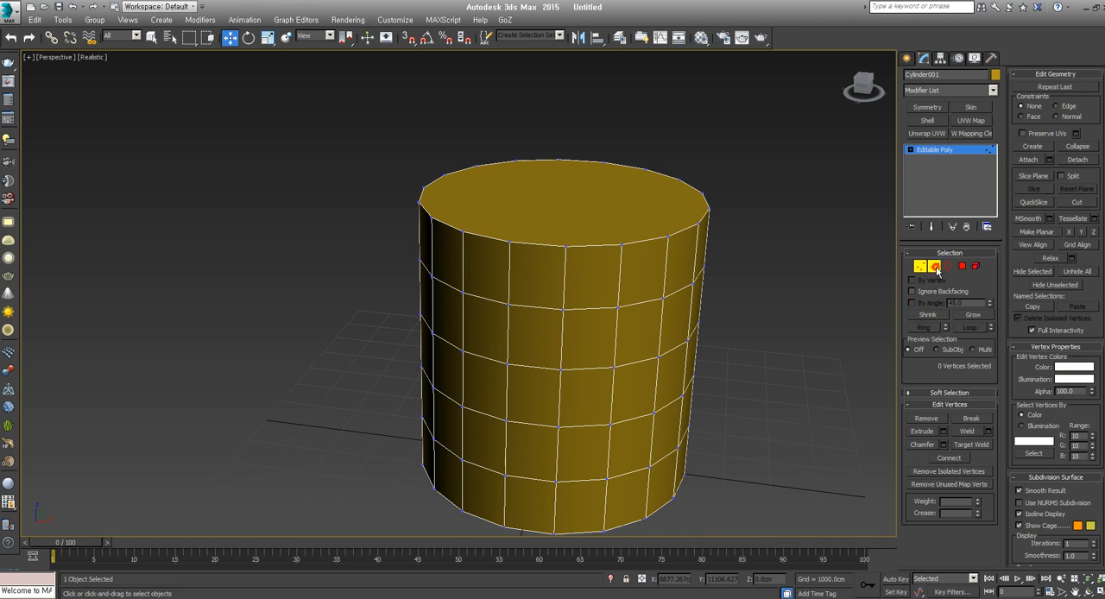
# Switch to edge editing and select the ring of vertical edges around the second band from the top
pyautogui.click(935, 266)
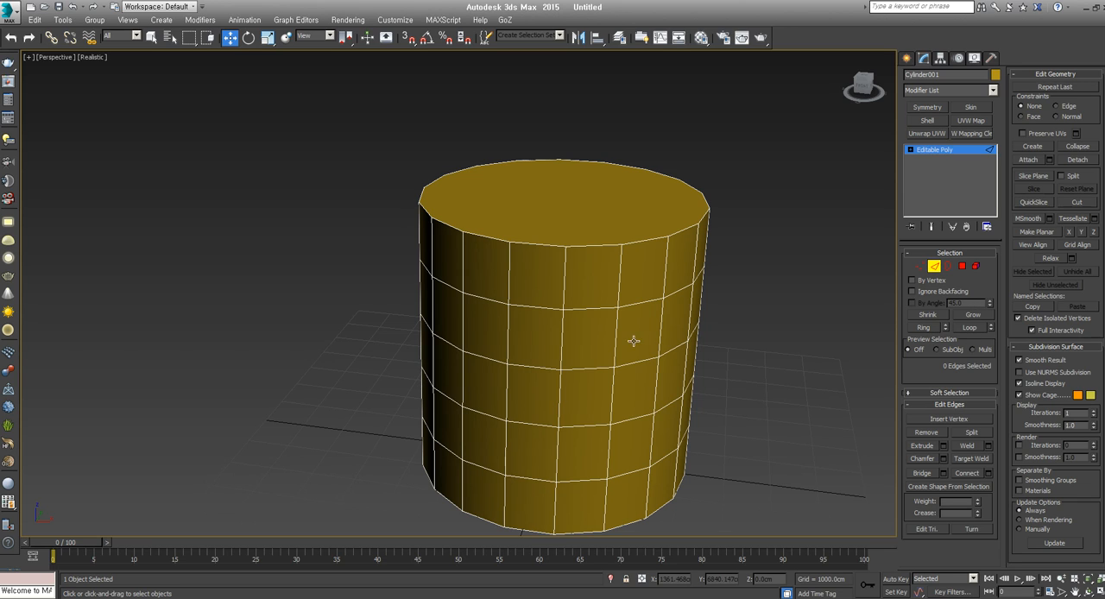
pyautogui.moveTo(564, 340); pyautogui.dragTo(562, 323, button='middle')
pyautogui.click(562, 324)
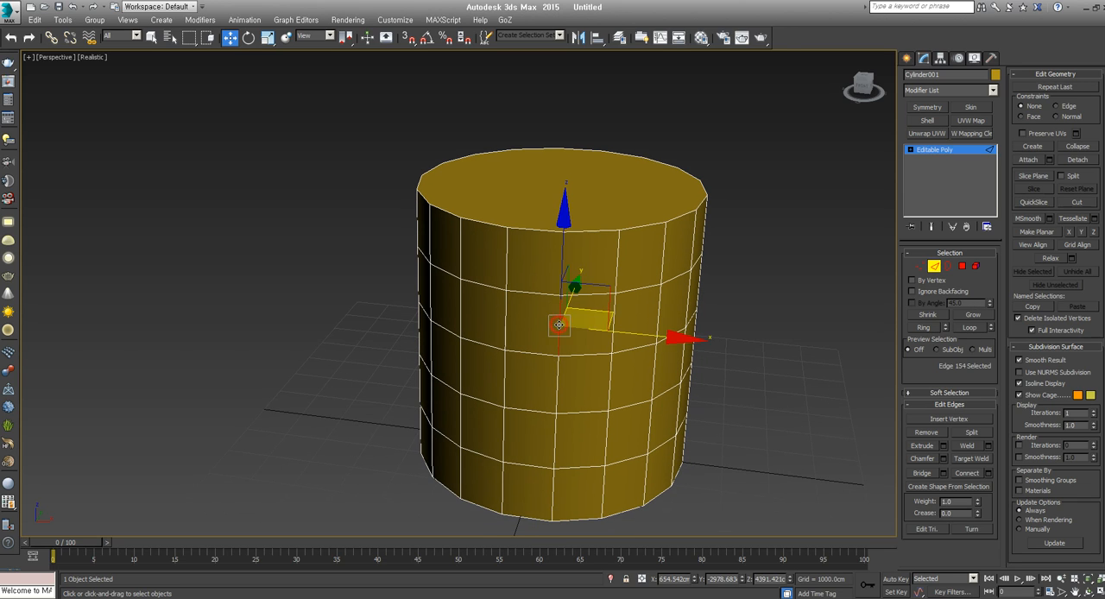
pyautogui.click(923, 328)
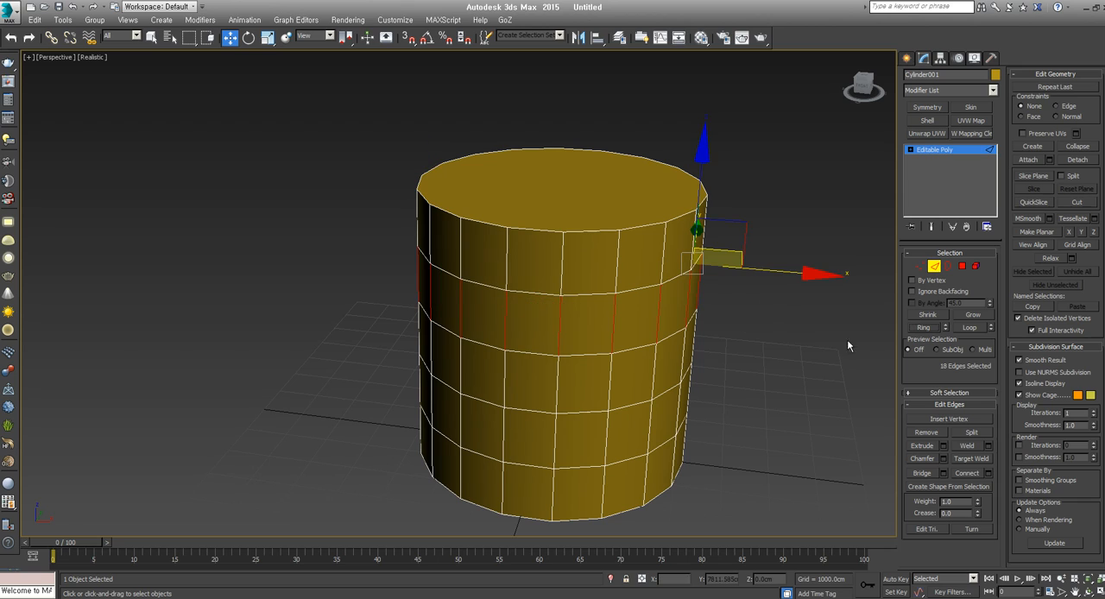
# Select the vertical loop of one side edge, and then the loops of two adjacent vertical edges together
pyautogui.click(613, 327)
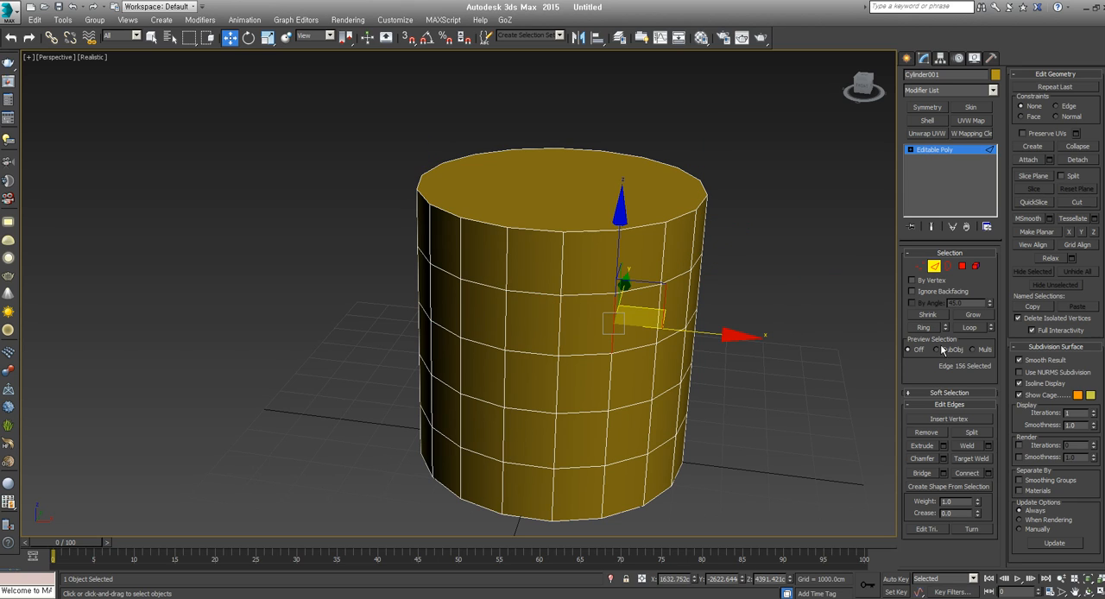
pyautogui.click(970, 328)
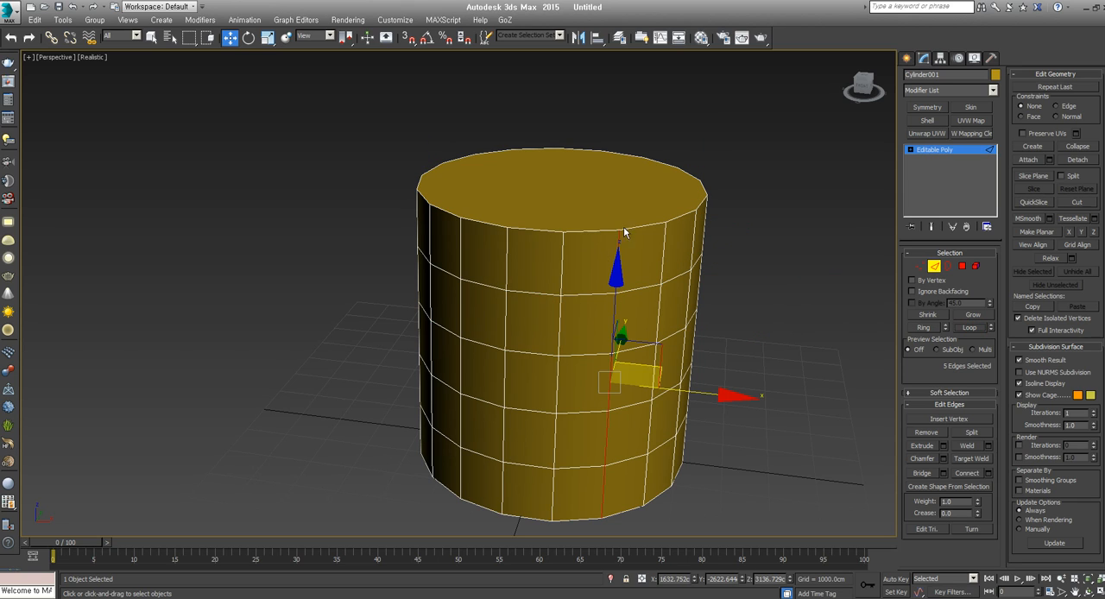
pyautogui.click(559, 337)
pyautogui.keyDown('ctrl'); pyautogui.click(612, 325); pyautogui.keyUp('ctrl')
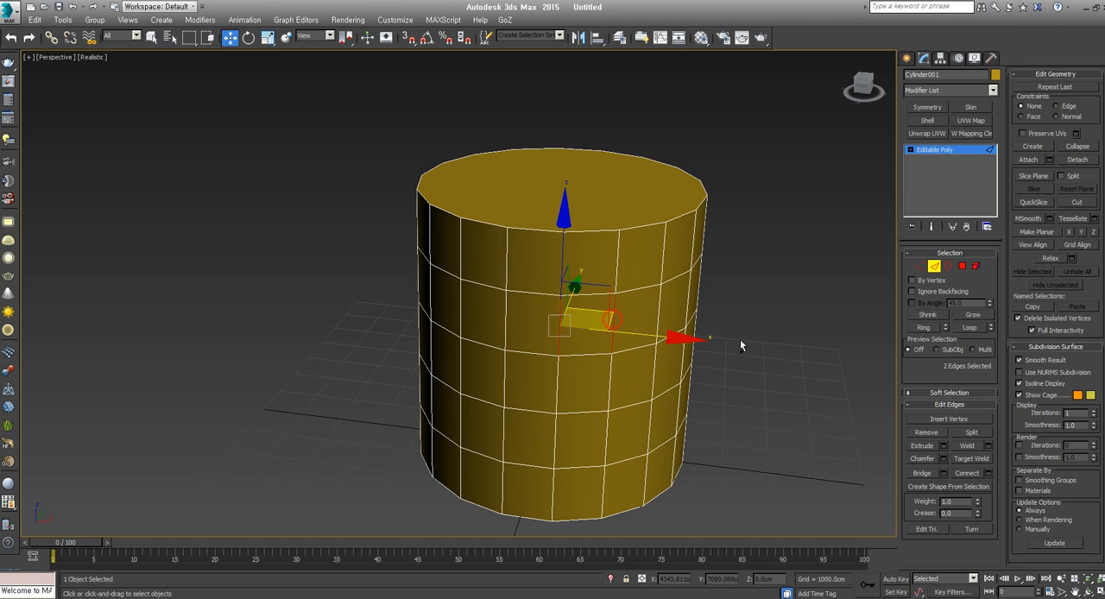
pyautogui.click(979, 329)
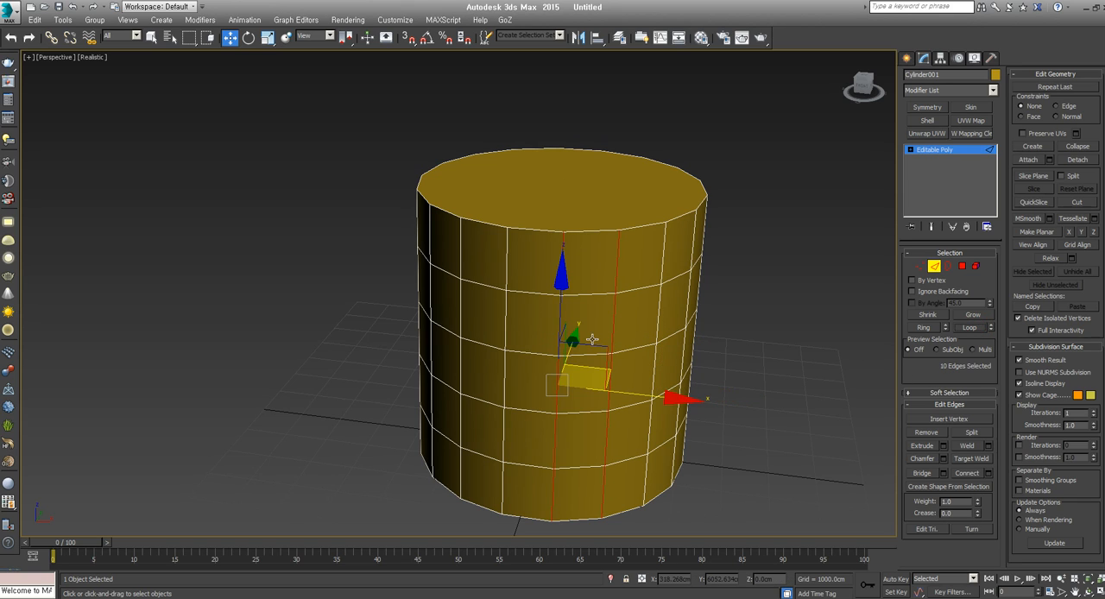
# Select the ring of a horizontal edge two rows below the rim, and then the ring of one in the neighbouring column
pyautogui.click(633, 345)
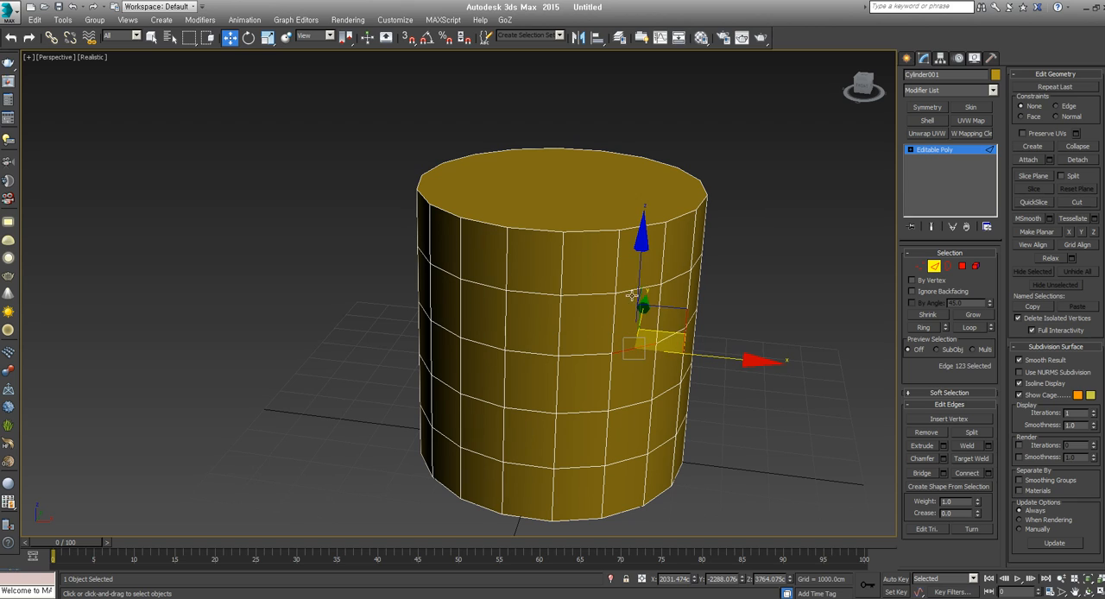
pyautogui.click(925, 328)
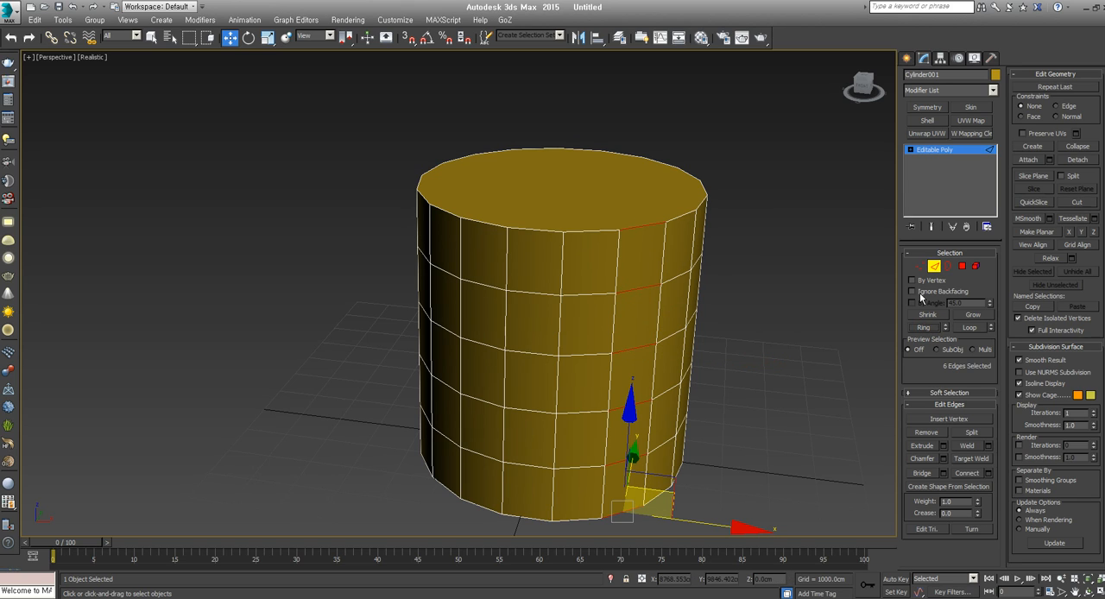
pyautogui.click(571, 298)
pyautogui.click(926, 329)
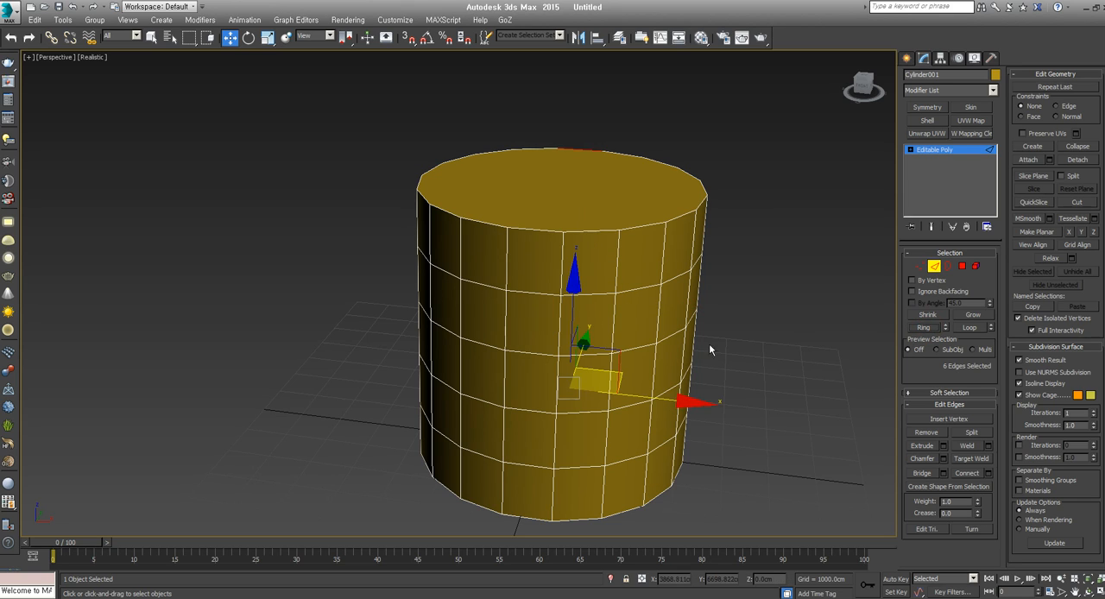
# Select the horizontal loop two rows below the rim, then the ring of a front horizontal edge, and clear the selection
pyautogui.click(630, 346)
pyautogui.click(969, 329)
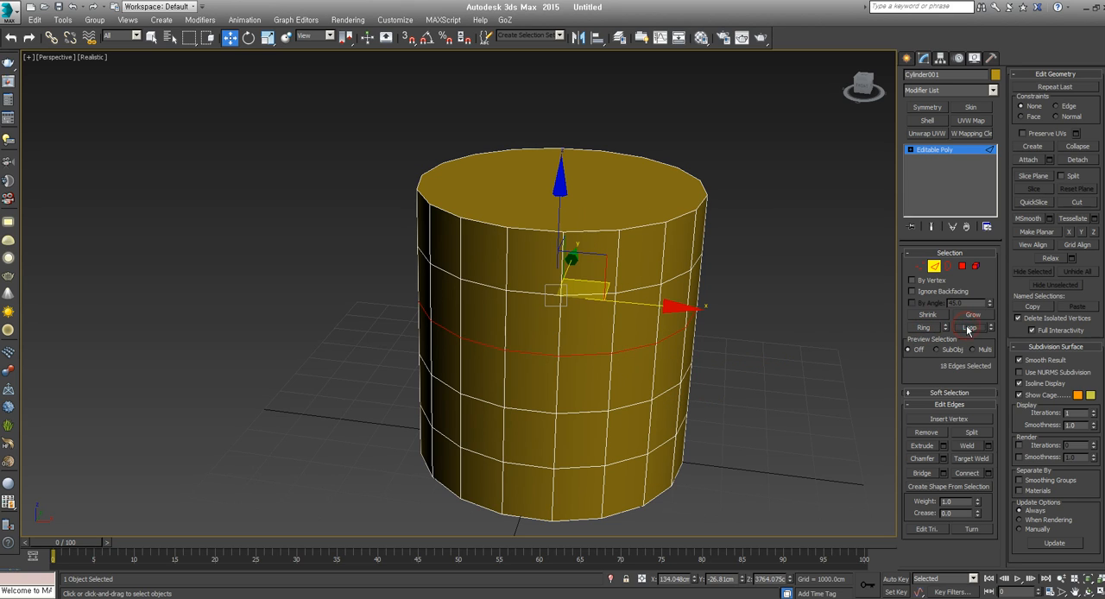
pyautogui.click(593, 299)
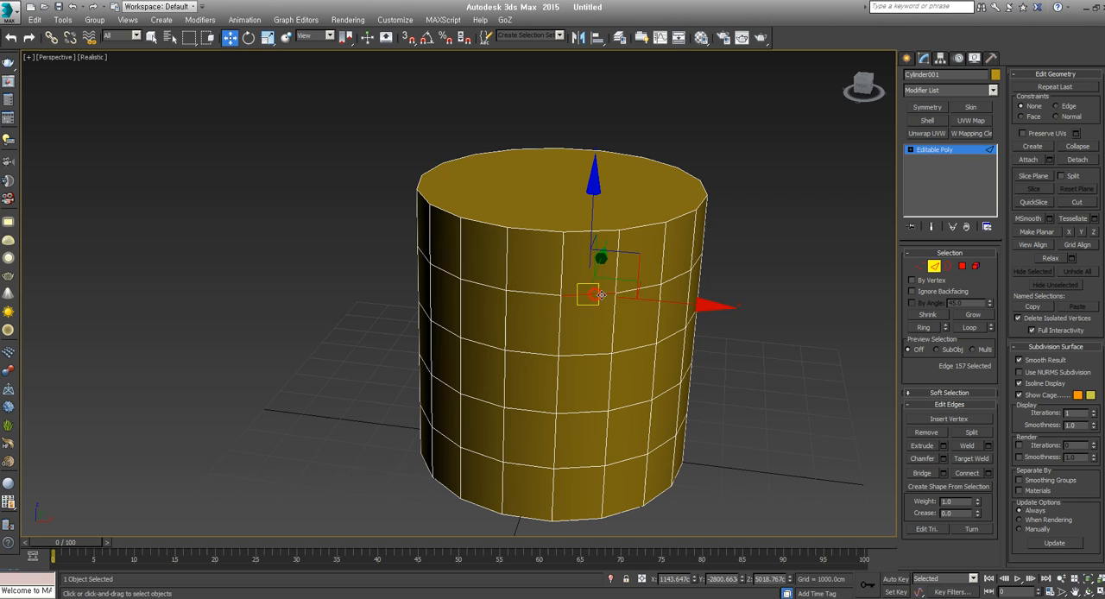
pyautogui.click(926, 329)
pyautogui.click(764, 365)
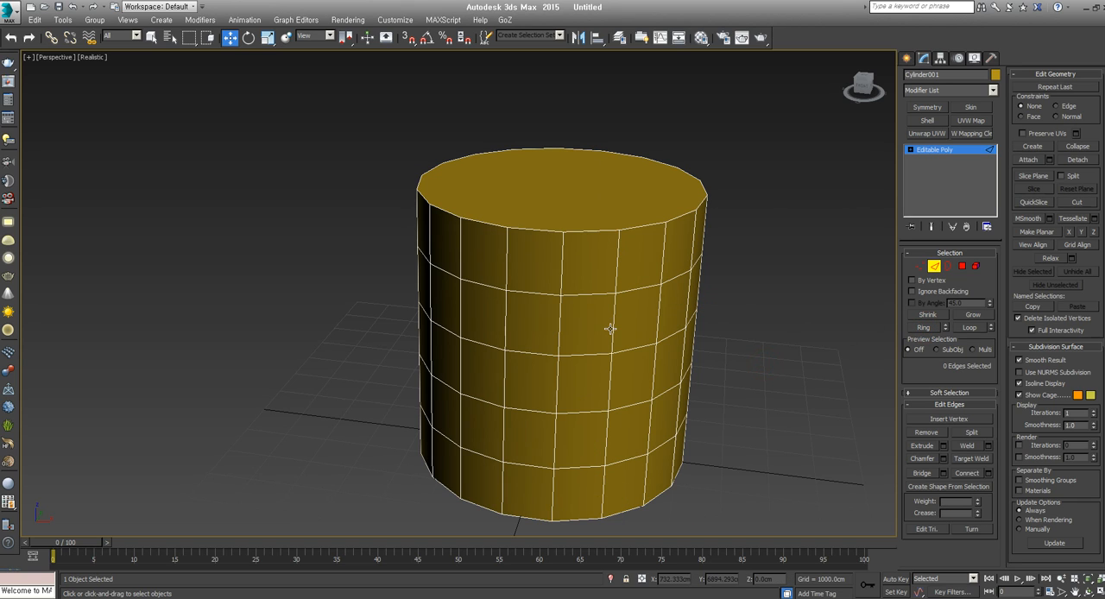
# Select the ring of vertical edges around the cylinder's second band from the top
pyautogui.click(610, 328)
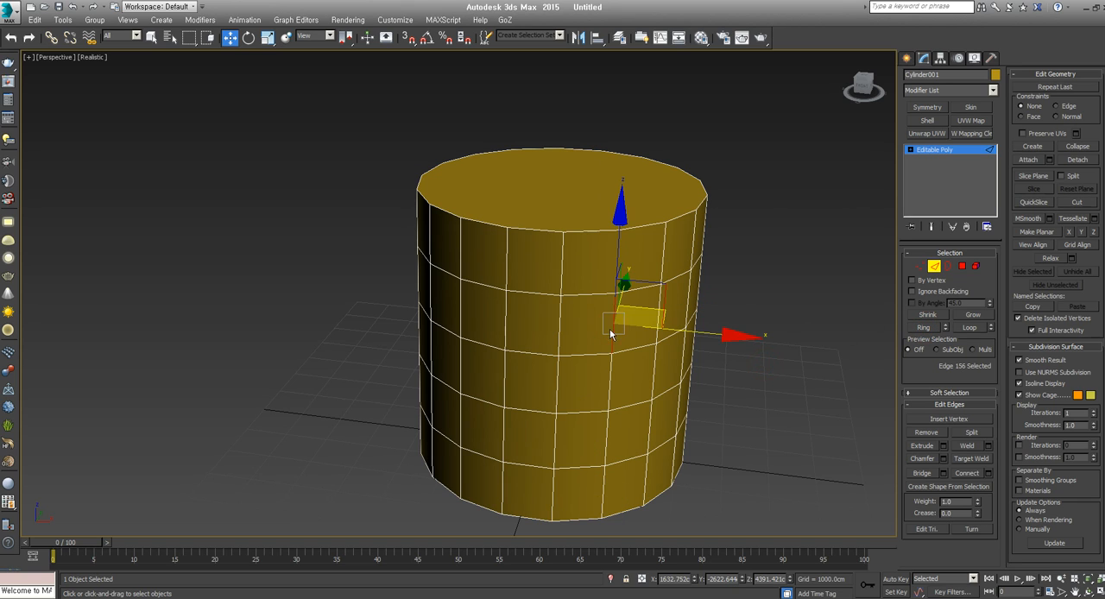
pyautogui.keyDown('shift'); pyautogui.click(561, 328); pyautogui.keyUp('shift')
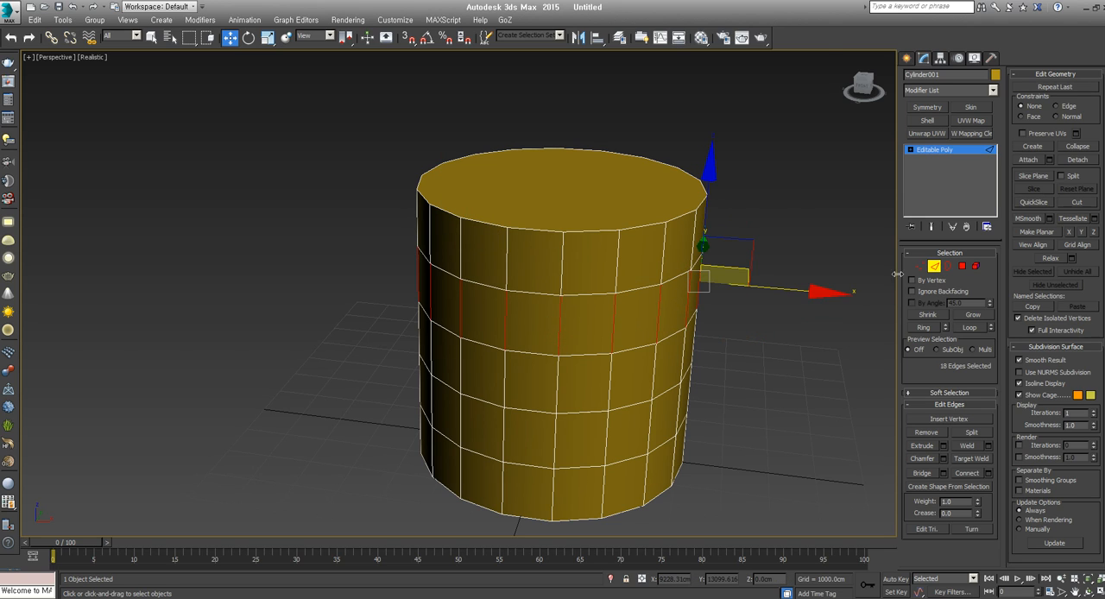
# Switch to vertex editing and select a vertical loop of vertices, then the horizontal vertex loop one row below the rim
pyautogui.click(920, 266)
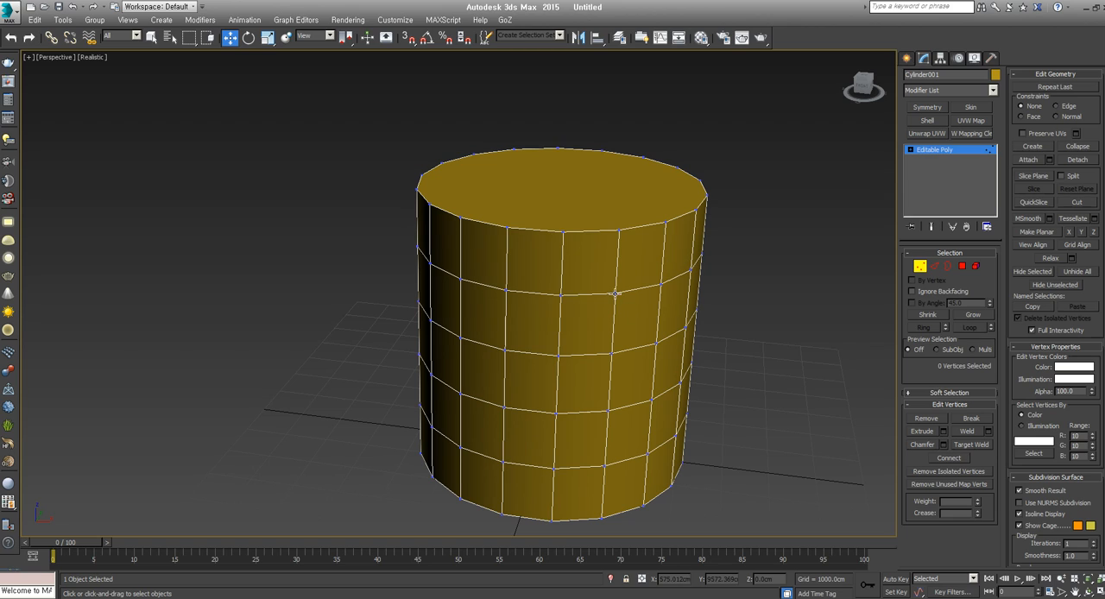
pyautogui.click(615, 293)
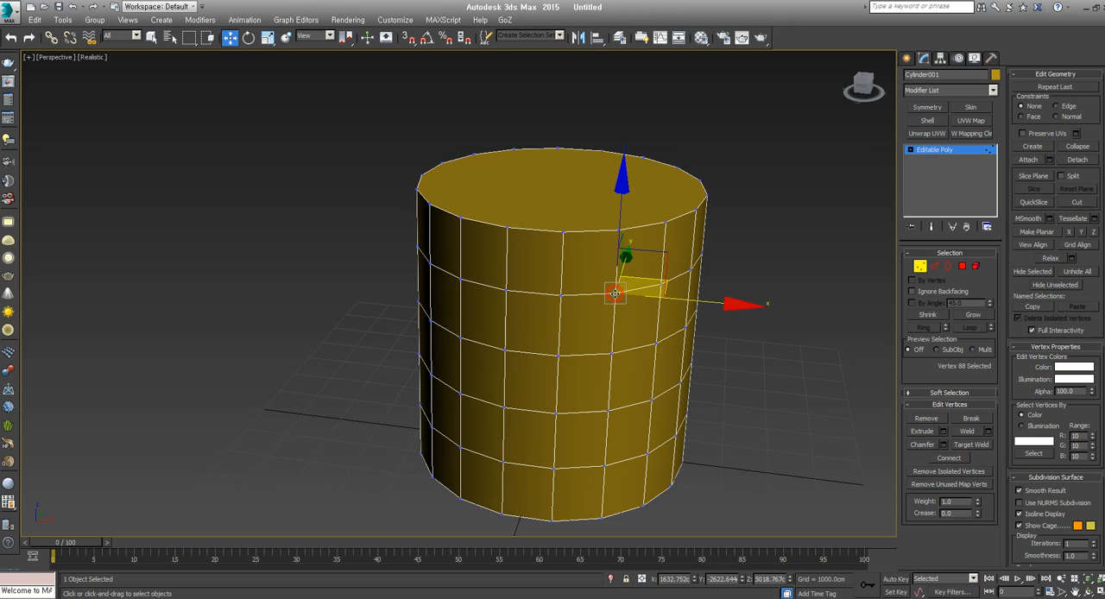
pyautogui.keyDown('shift'); pyautogui.click(611, 355); pyautogui.keyUp('shift')
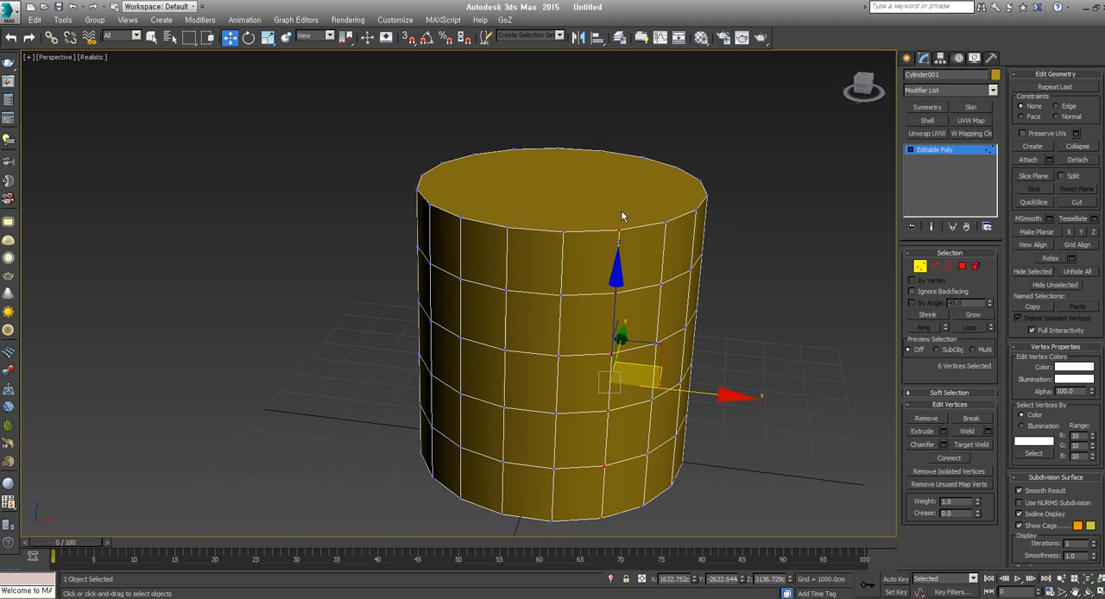
pyautogui.click(562, 295)
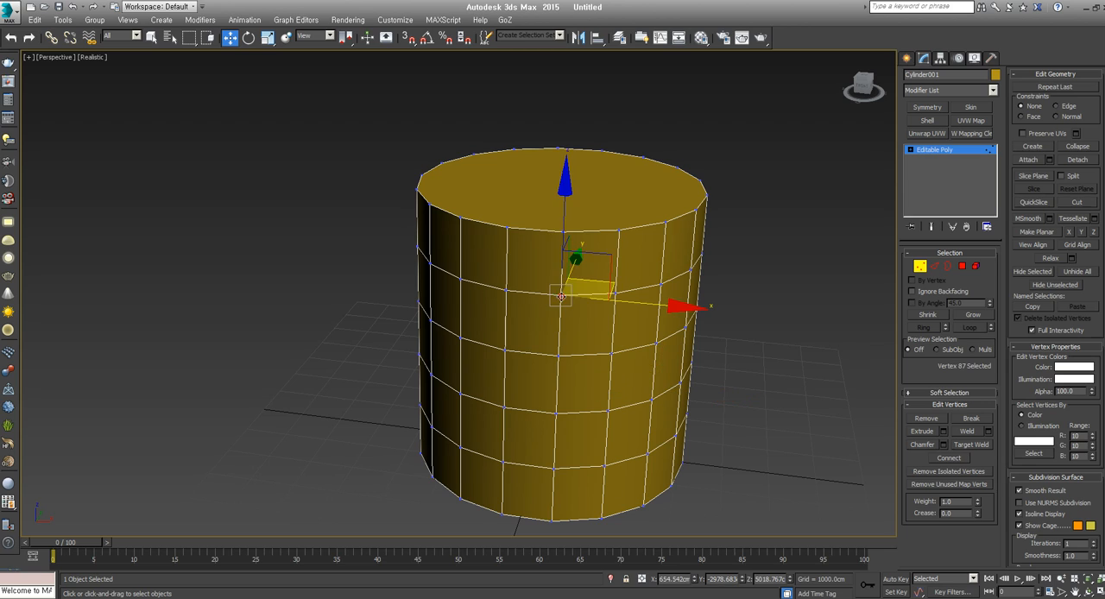
pyautogui.keyDown('shift'); pyautogui.click(508, 290); pyautogui.keyUp('shift')
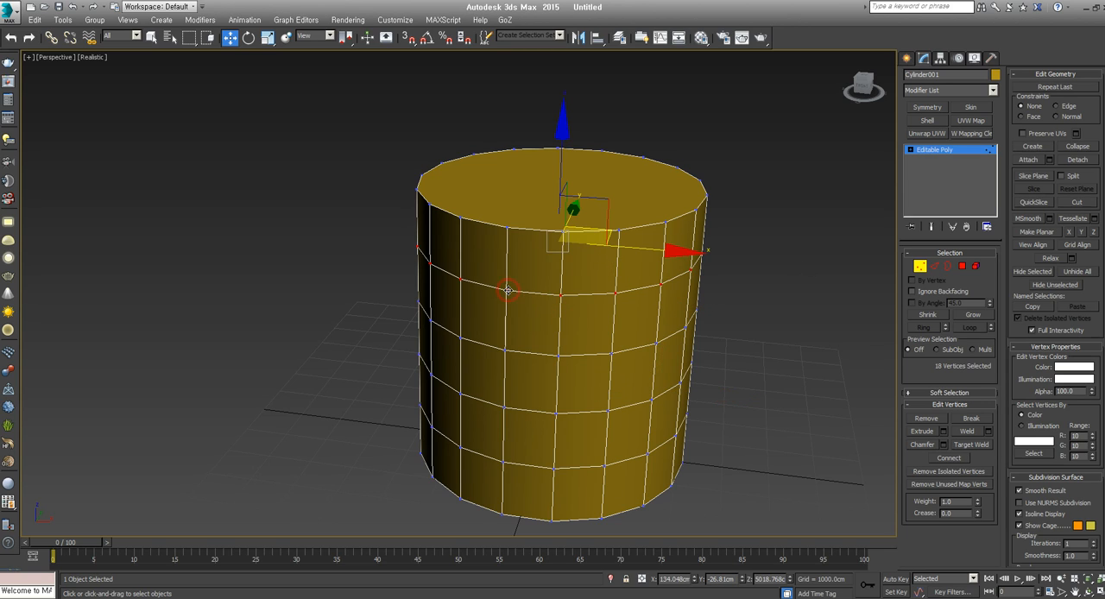
pyautogui.keyDown('alt'); pyautogui.moveTo(555, 294); pyautogui.dragTo(575, 308, button='middle'); pyautogui.keyUp('alt')
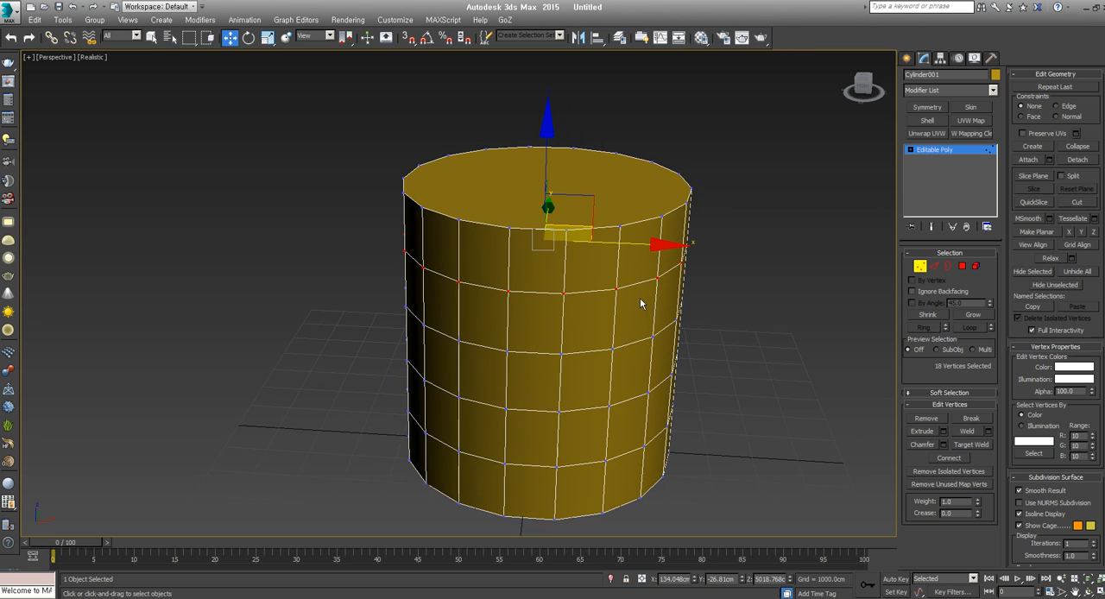
# Connect the front vertex one row below the rim diagonally to its lower-right neighbour and its upper-left neighbour on the rim
pyautogui.click(564, 296)
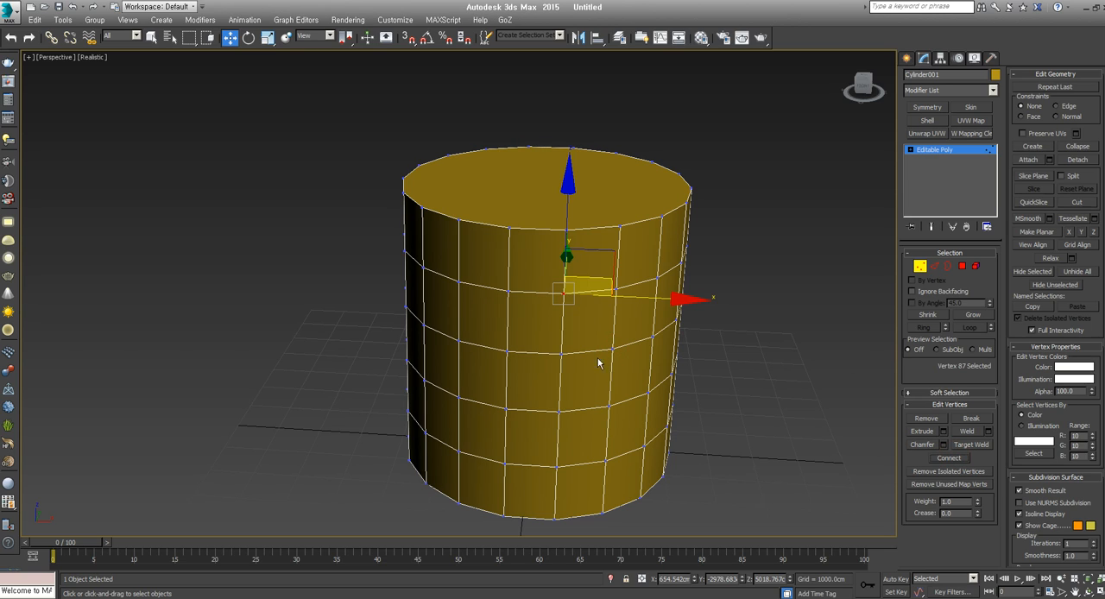
pyautogui.keyDown('ctrl'); pyautogui.click(613, 350); pyautogui.keyUp('ctrl')
pyautogui.click(931, 457)
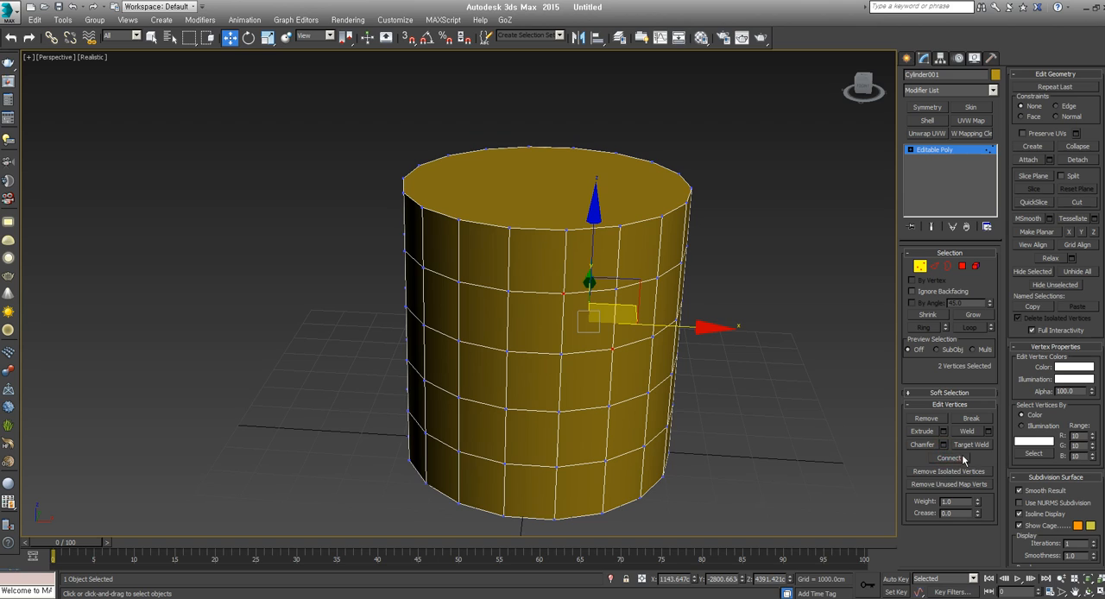
pyautogui.keyDown('ctrl'); pyautogui.click(508, 228); pyautogui.keyUp('ctrl')
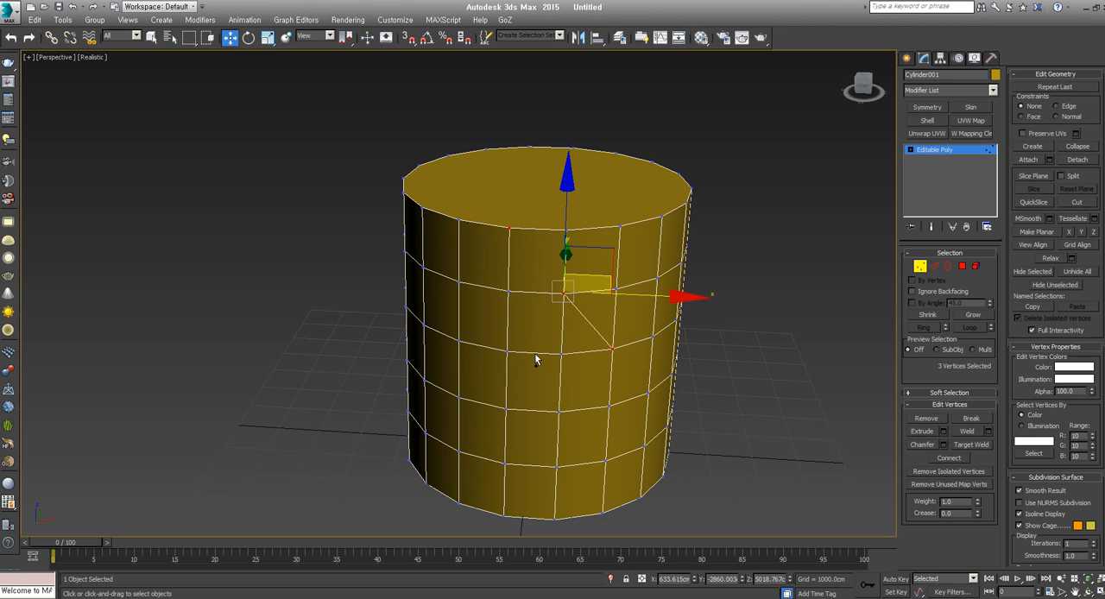
pyautogui.click(953, 458)
# Connect the same front vertex diagonally to its lower-left and upper-right neighbours, completing the star, and clear the selection
pyautogui.click(509, 352)
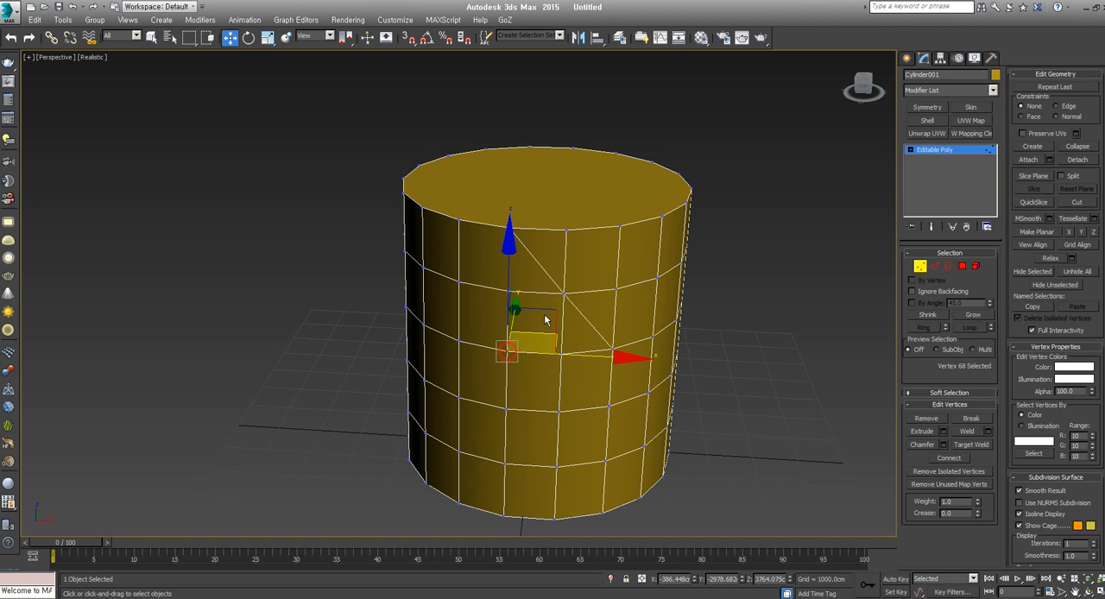
pyautogui.keyDown('ctrl'); pyautogui.click(563, 294); pyautogui.keyUp('ctrl')
pyautogui.keyDown('ctrl'); pyautogui.click(620, 226); pyautogui.keyUp('ctrl')
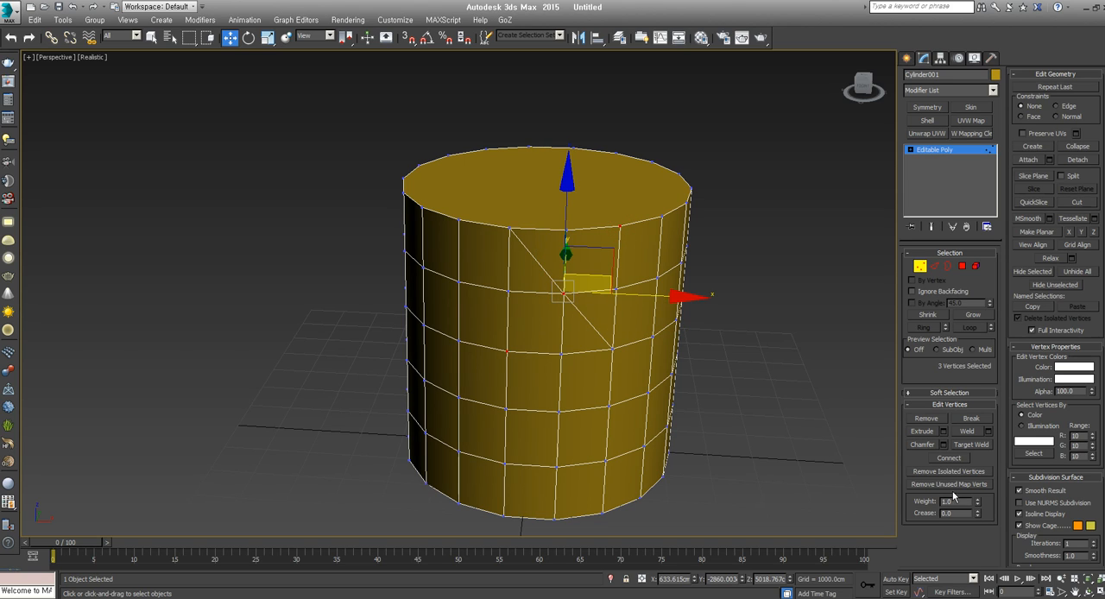
pyautogui.click(961, 459)
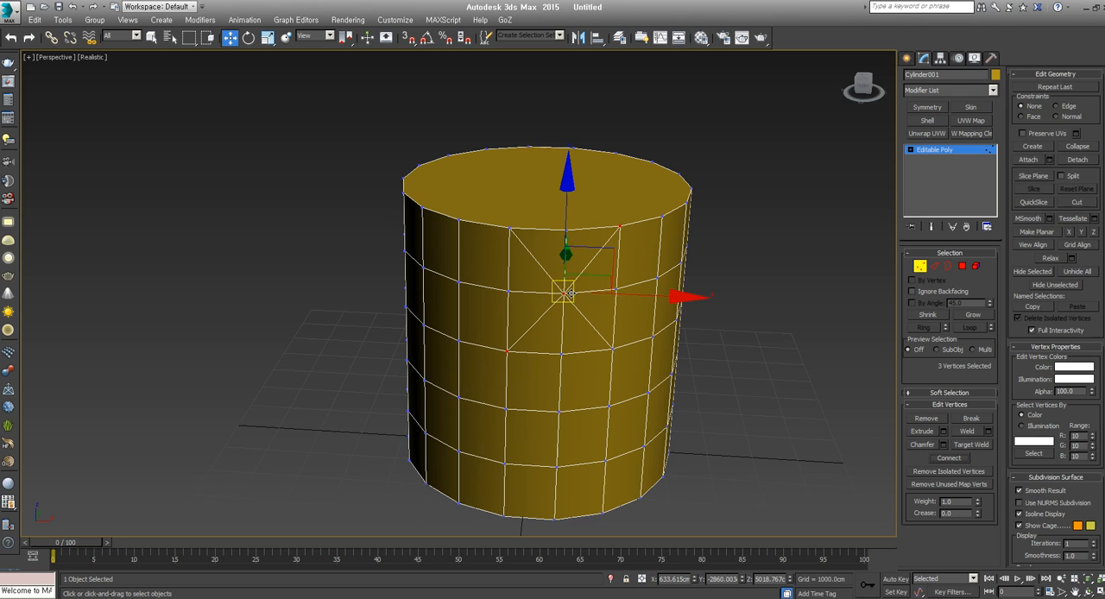
pyautogui.click(738, 355)
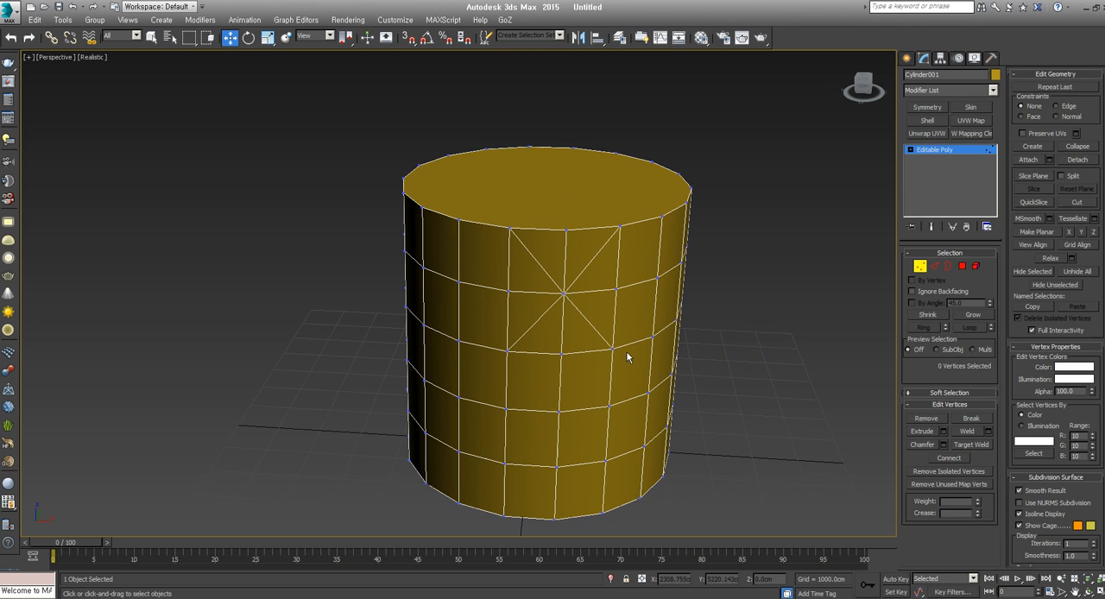
# Select the horizontal vertex loop through the star's centre, then the vertical vertex loop running down from the star's lower-right corner
pyautogui.keyDown('alt'); pyautogui.moveTo(627, 357); pyautogui.dragTo(776, 332, button='middle'); pyautogui.keyUp('alt')
pyautogui.click(647, 282)
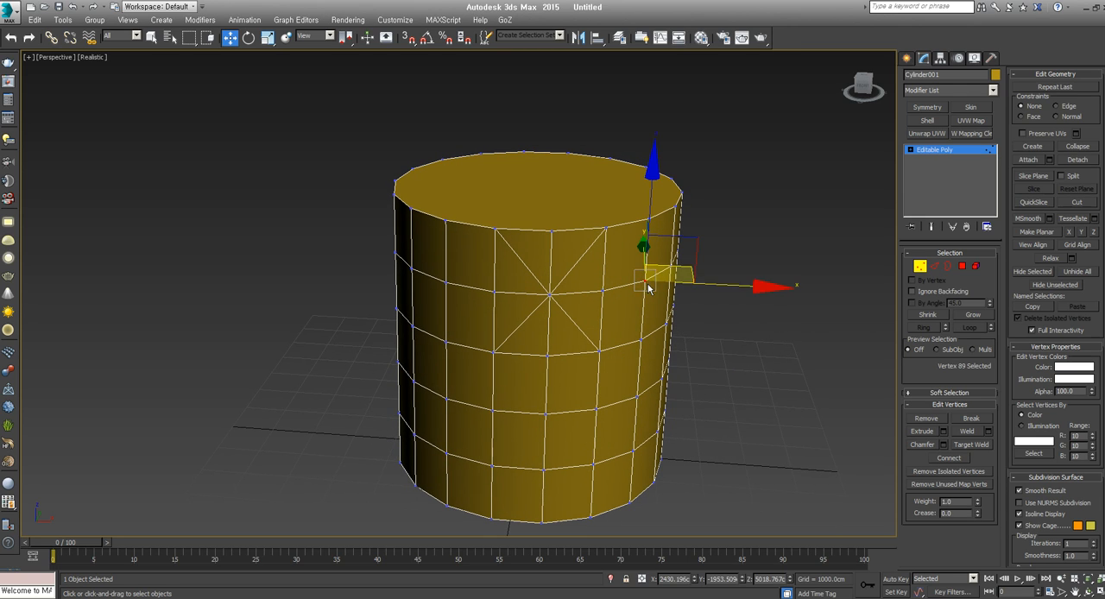
pyautogui.doubleClick(605, 291)
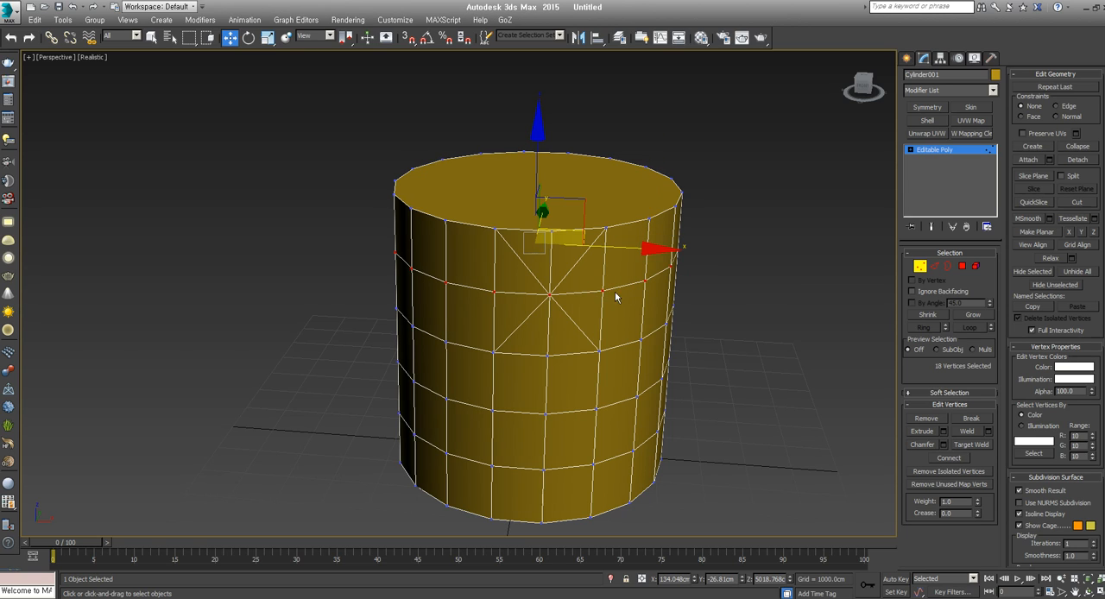
pyautogui.click(596, 410)
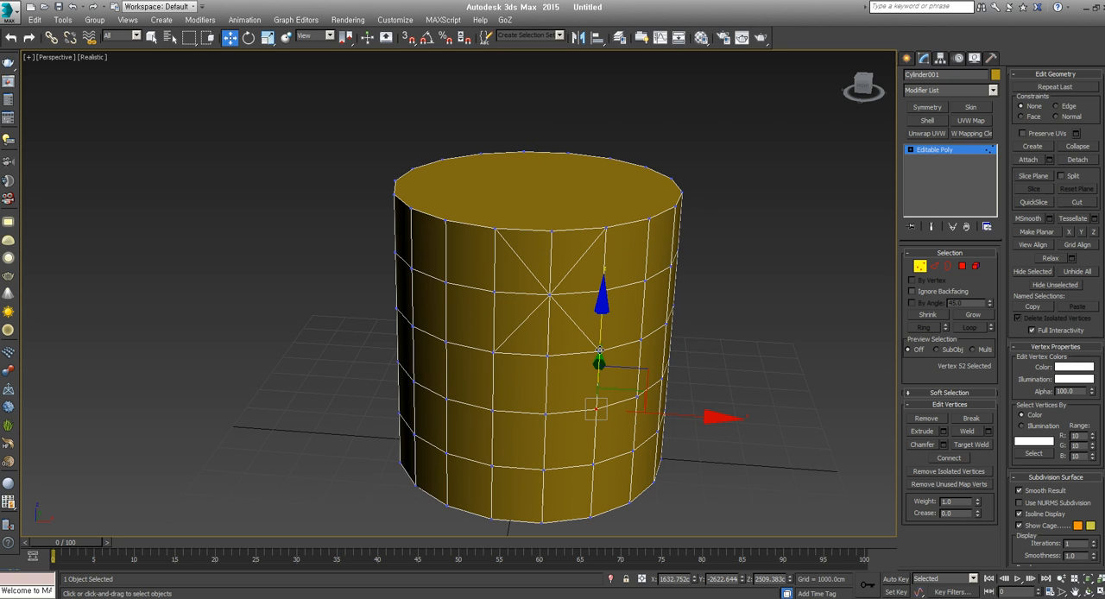
pyautogui.keyDown('shift'); pyautogui.click(599, 349); pyautogui.keyUp('shift')
pyautogui.keyDown('alt'); pyautogui.moveTo(688, 389); pyautogui.dragTo(621, 365, button='middle'); pyautogui.keyUp('alt')
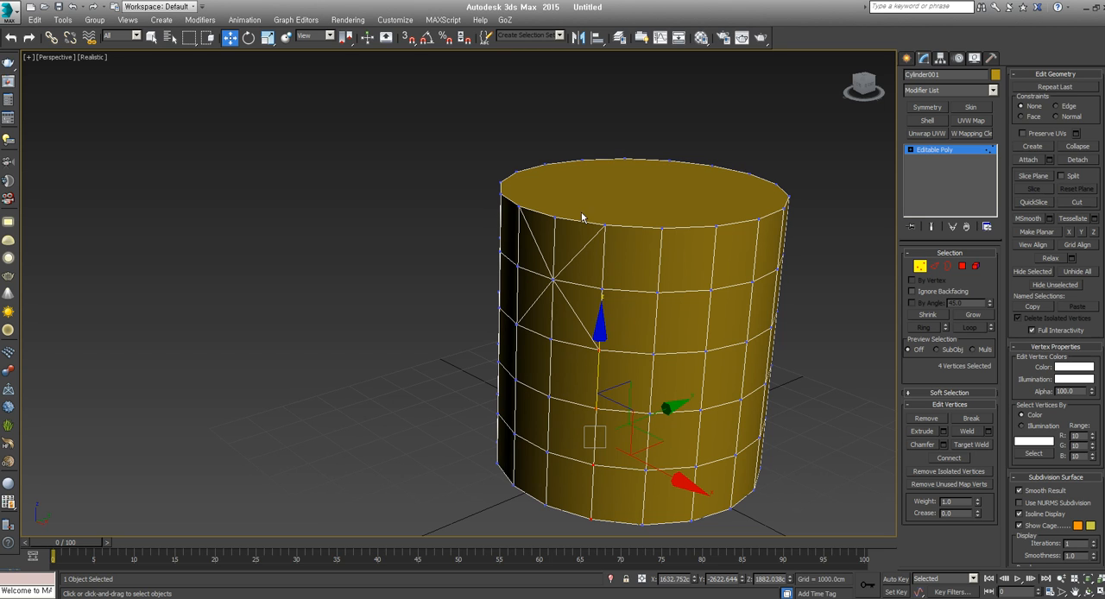
pyautogui.keyDown('alt'); pyautogui.moveTo(582, 291); pyautogui.dragTo(487, 313, button='middle'); pyautogui.keyUp('alt')
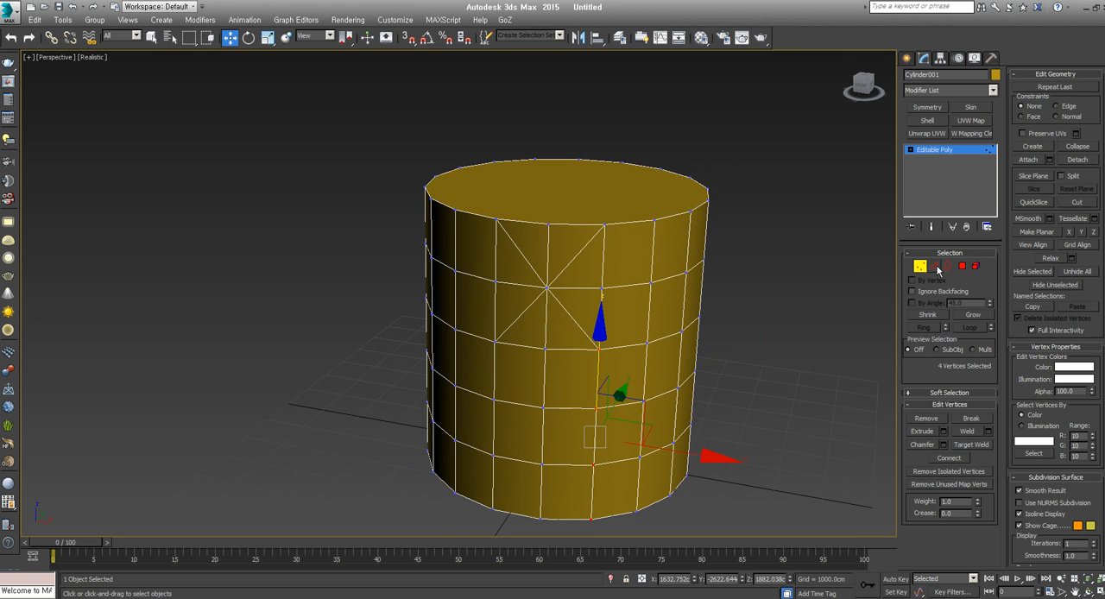
# Switch to edge editing and remove the four diagonal edges of the star
pyautogui.click(935, 267)
pyautogui.click(569, 264)
pyautogui.keyDown('ctrl'); pyautogui.click(572, 315); pyautogui.keyUp('ctrl')
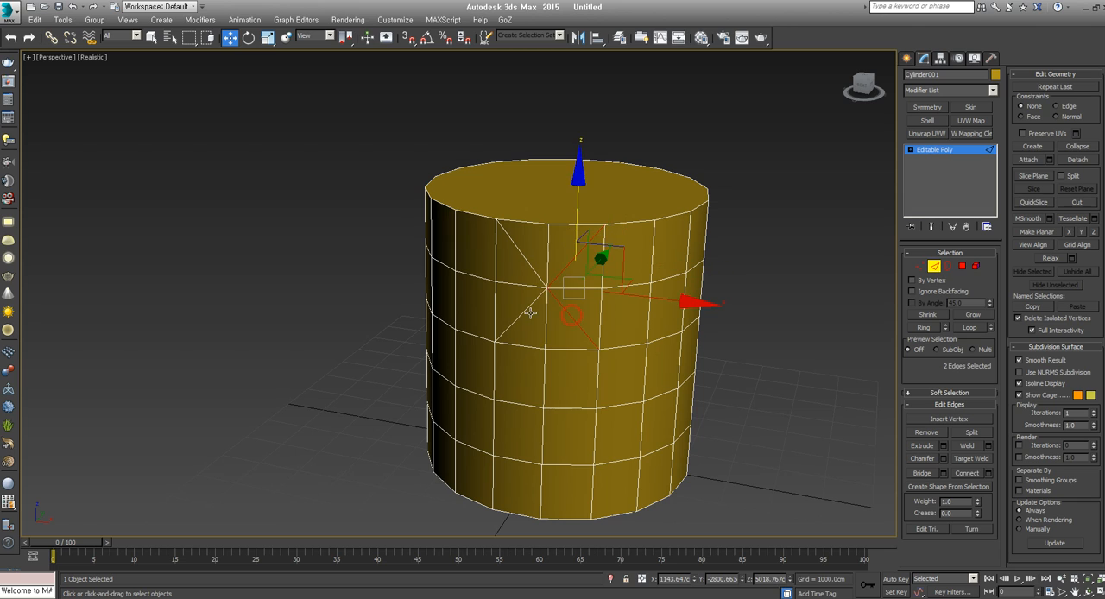
pyautogui.keyDown('ctrl'); pyautogui.click(525, 312); pyautogui.keyUp('ctrl')
pyautogui.keyDown('ctrl'); pyautogui.click(527, 258); pyautogui.keyUp('ctrl')
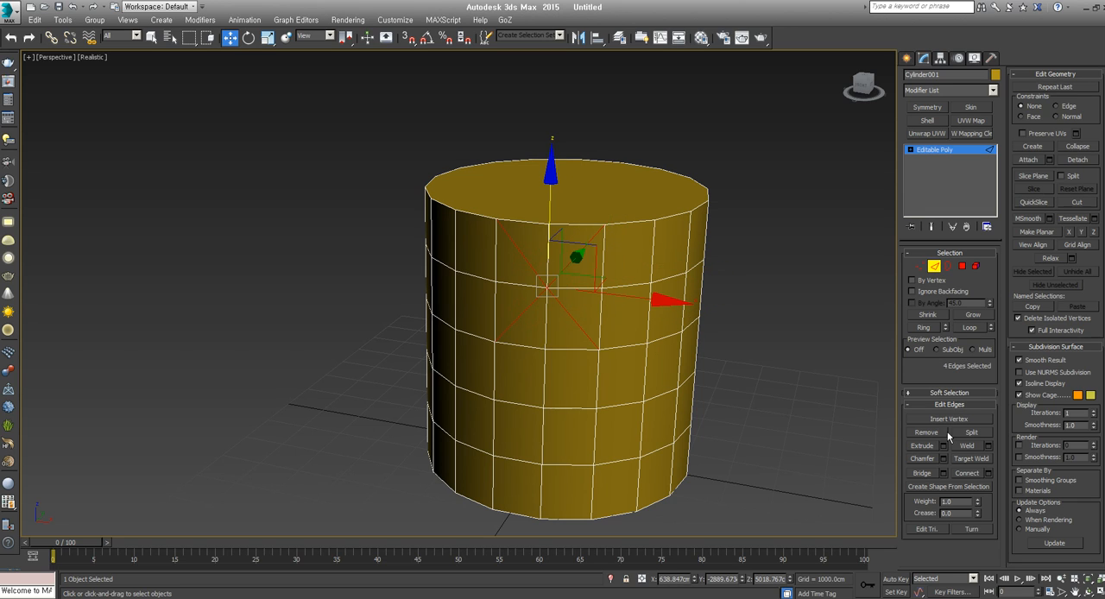
pyautogui.click(927, 433)
# Switch to polygon editing and delete the cylinder's top cap
pyautogui.click(962, 266)
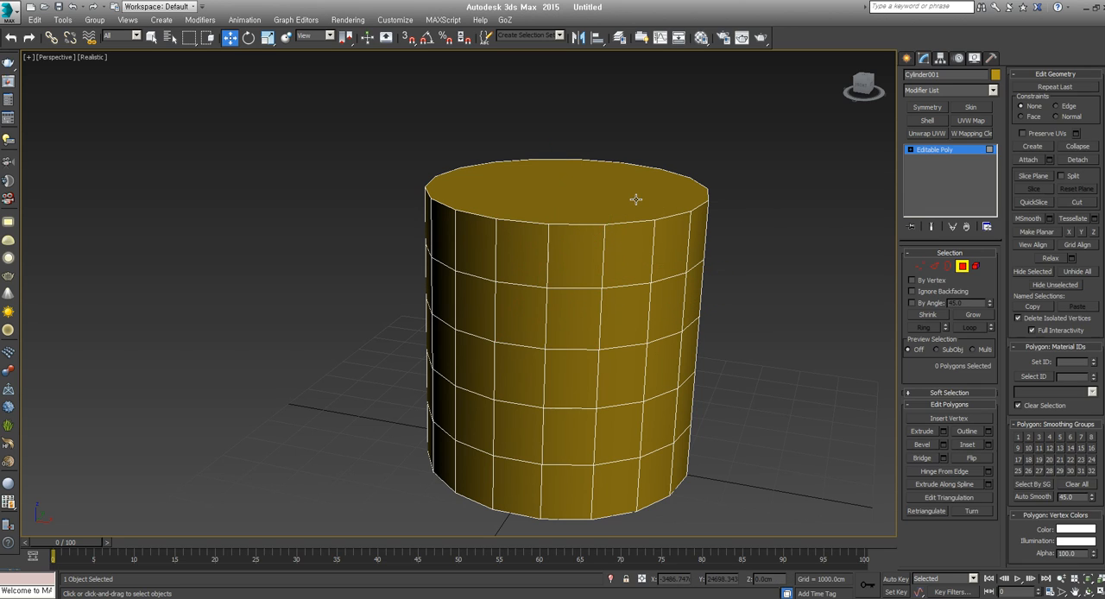
pyautogui.click(636, 198)
pyautogui.press('Delete')
# Select the open top border and extend it inward and upward by scaling and moving copies into a bottle neck
pyautogui.click(948, 266)
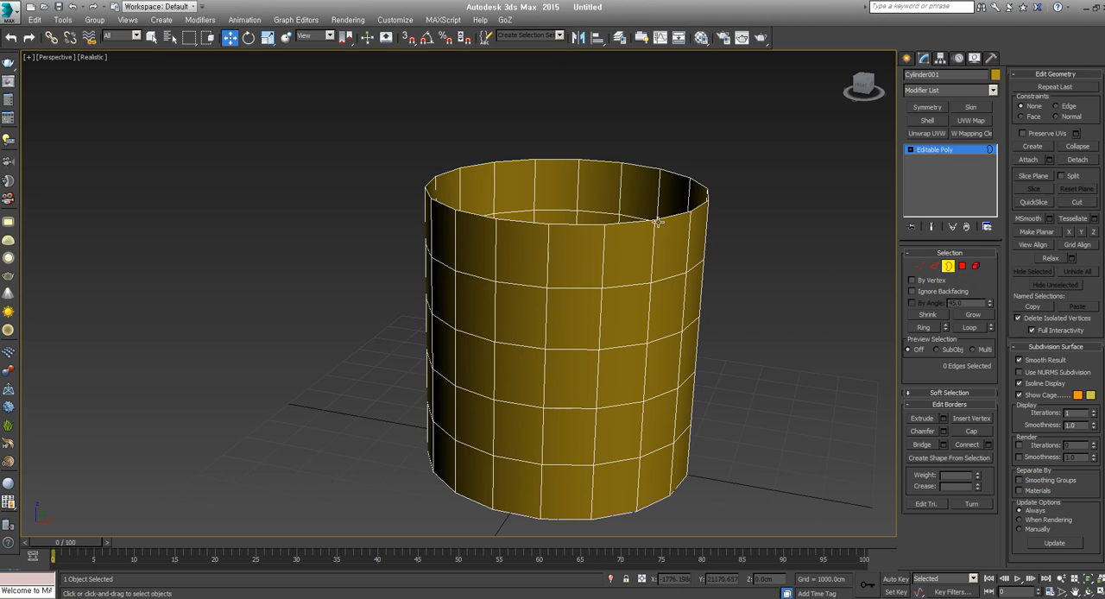
pyautogui.click(570, 201)
pyautogui.press('r')
pyautogui.keyDown('shift'); pyautogui.moveTo(585, 238); pyautogui.dragTo(616, 189); pyautogui.keyUp('shift')
pyautogui.press('w')
pyautogui.moveTo(608, 209); pyautogui.dragTo(601, 228, button='middle')
pyautogui.press('r')
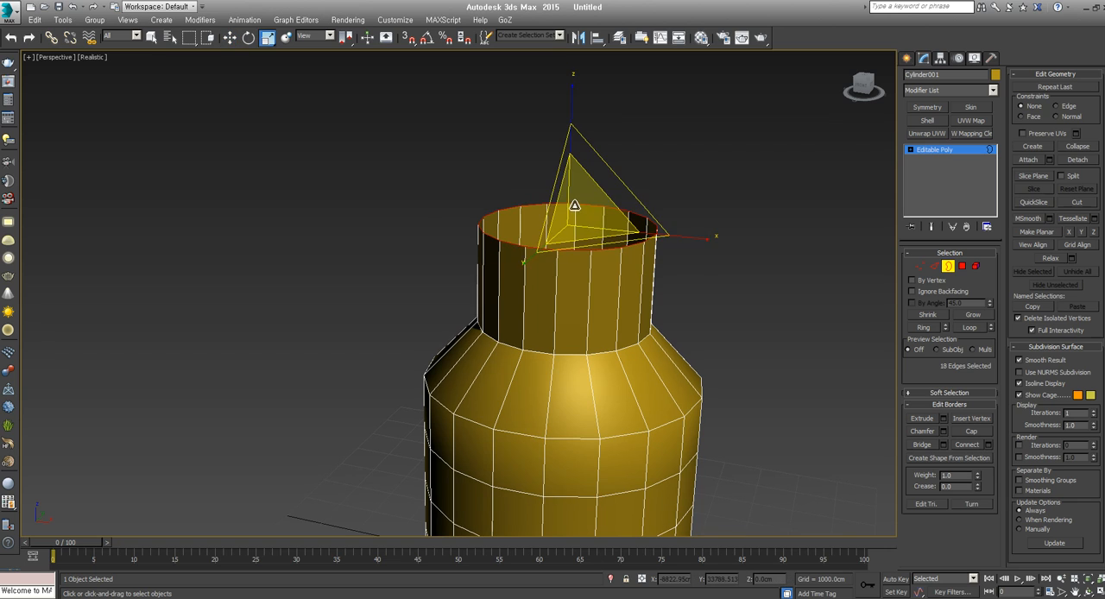
pyautogui.keyDown('shift'); pyautogui.moveTo(575, 206); pyautogui.dragTo(582, 147); pyautogui.keyUp('shift')
# Undo the bottle neck extensions, leave border editing and deselect the cylinder
pyautogui.scroll(-5, 617, 283)
pyautogui.hotkey('ctrl', 'z')
pyautogui.hotkey('ctrl', 'z')
pyautogui.hotkey('ctrl', 'z')
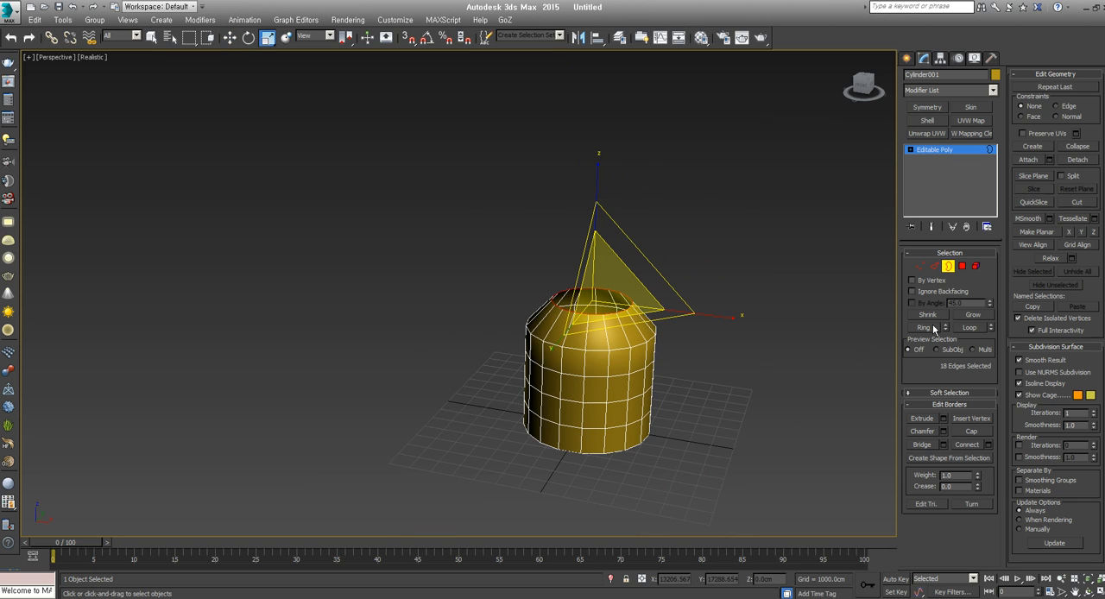
pyautogui.click(948, 269)
pyautogui.click(733, 388)
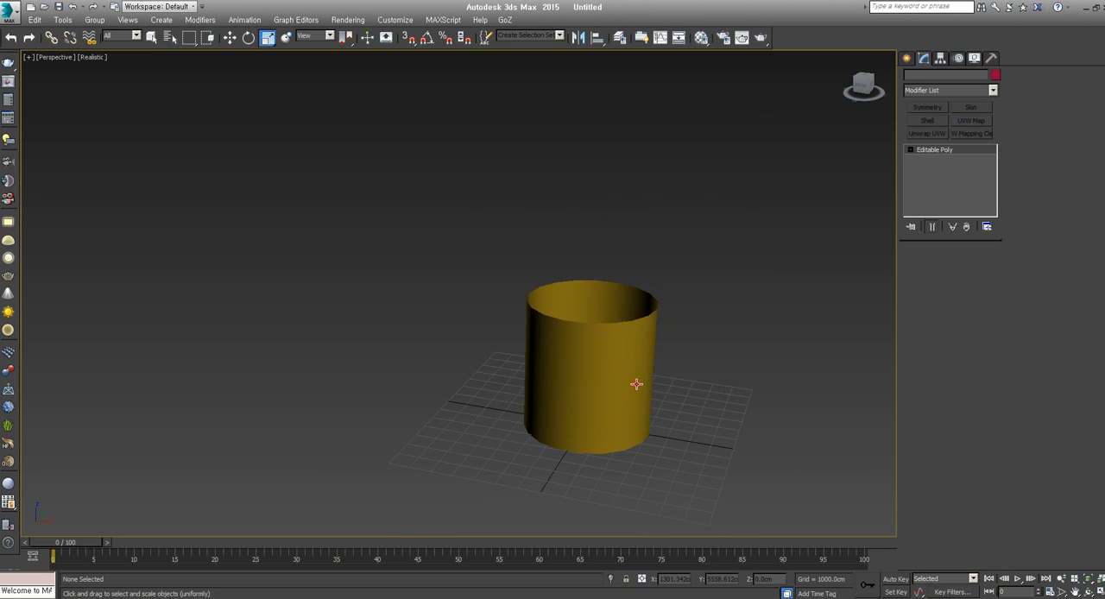
# Select the whole open cylinder and delete it
pyautogui.click(637, 386)
pyautogui.moveTo(640, 395); pyautogui.dragTo(647, 400, button='middle')
pyautogui.press('z')
pyautogui.scroll(-5, 631, 395)
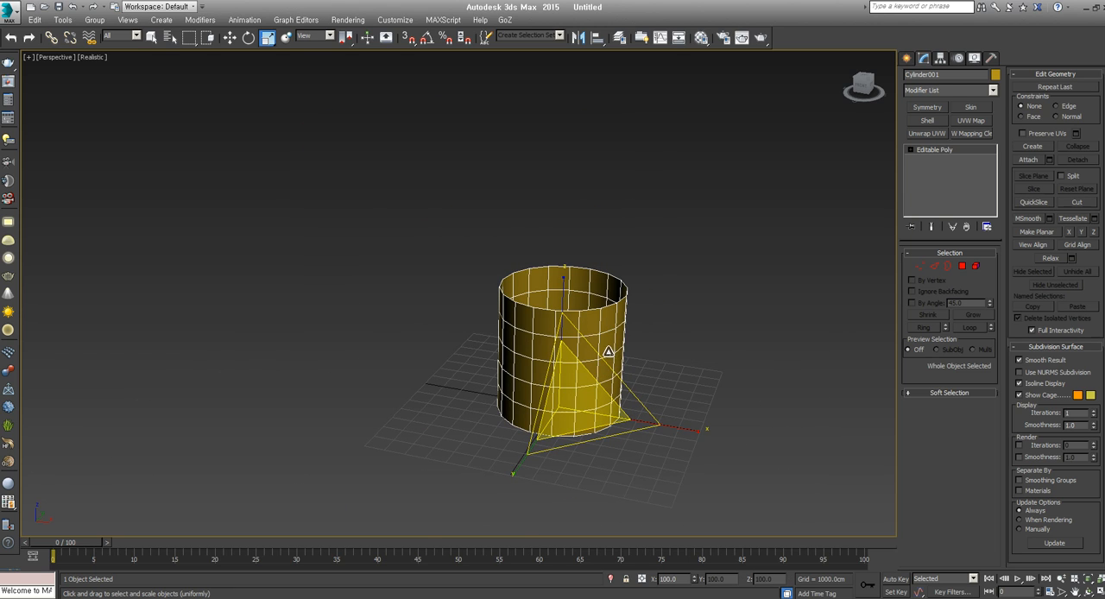
pyautogui.click(687, 335)
pyautogui.press('Delete')
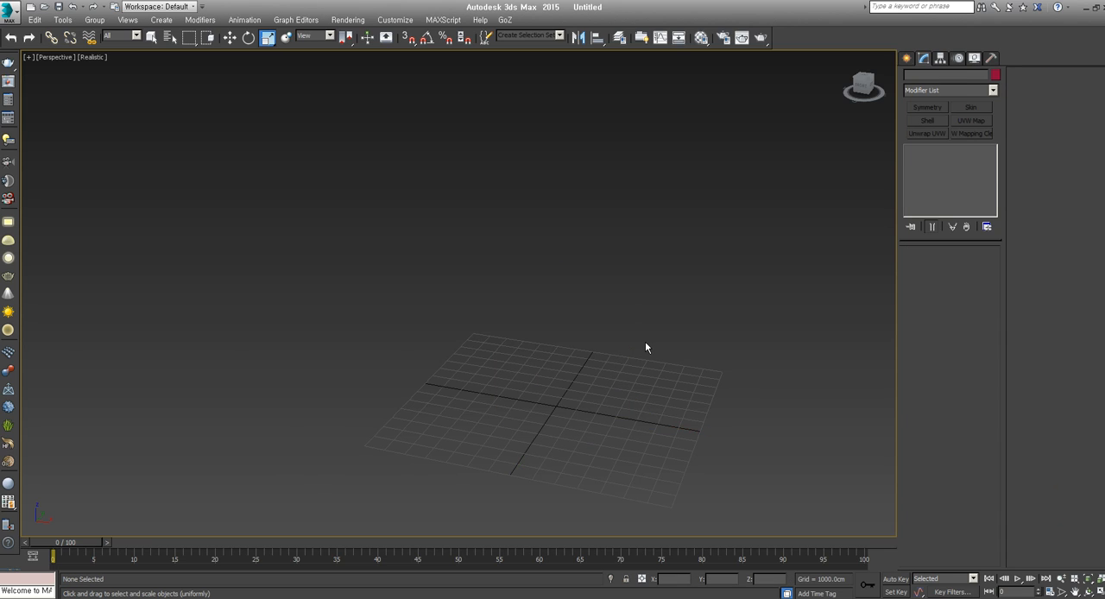
# Switch to the four-viewport layout and create a box over the origin in the Top view
pyautogui.press('z')
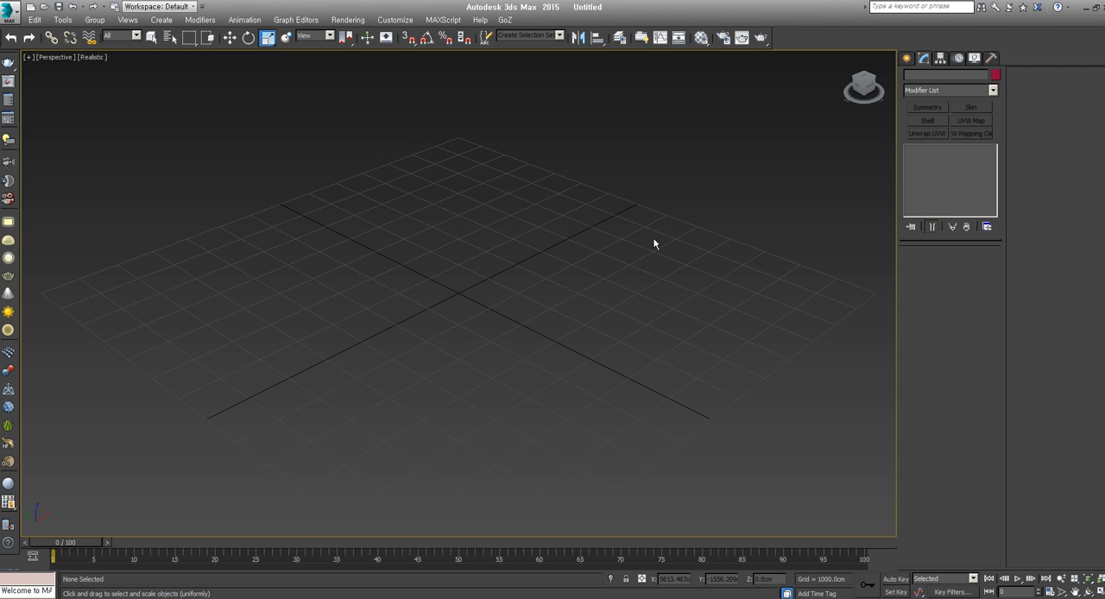
pyautogui.moveTo(432, 287); pyautogui.dragTo(581, 299, button='middle')
pyautogui.click(1100, 593)
pyautogui.click(906, 60)
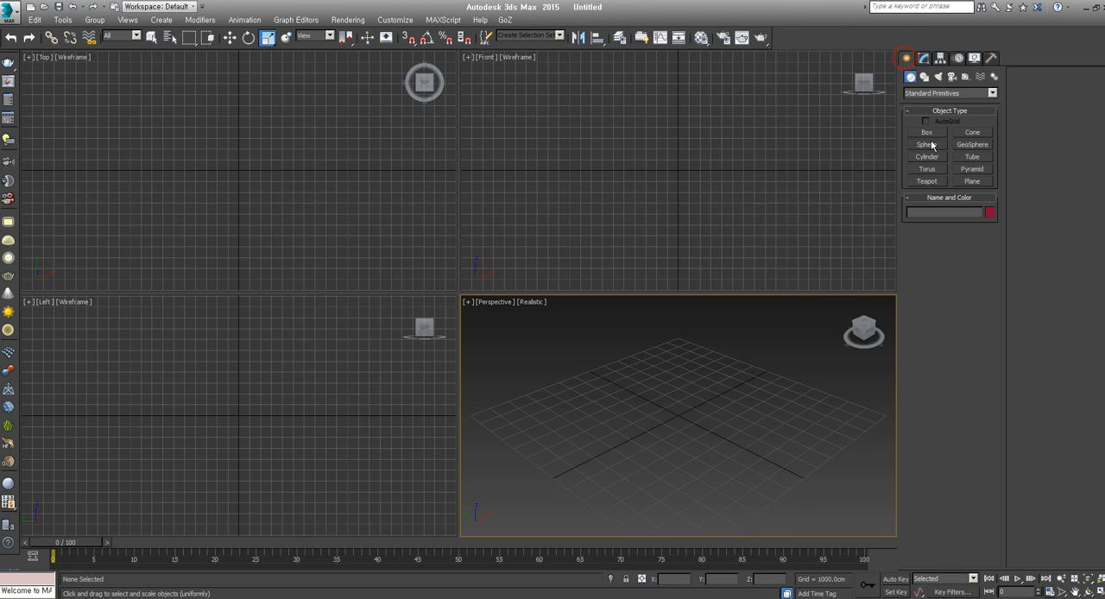
pyautogui.click(927, 132)
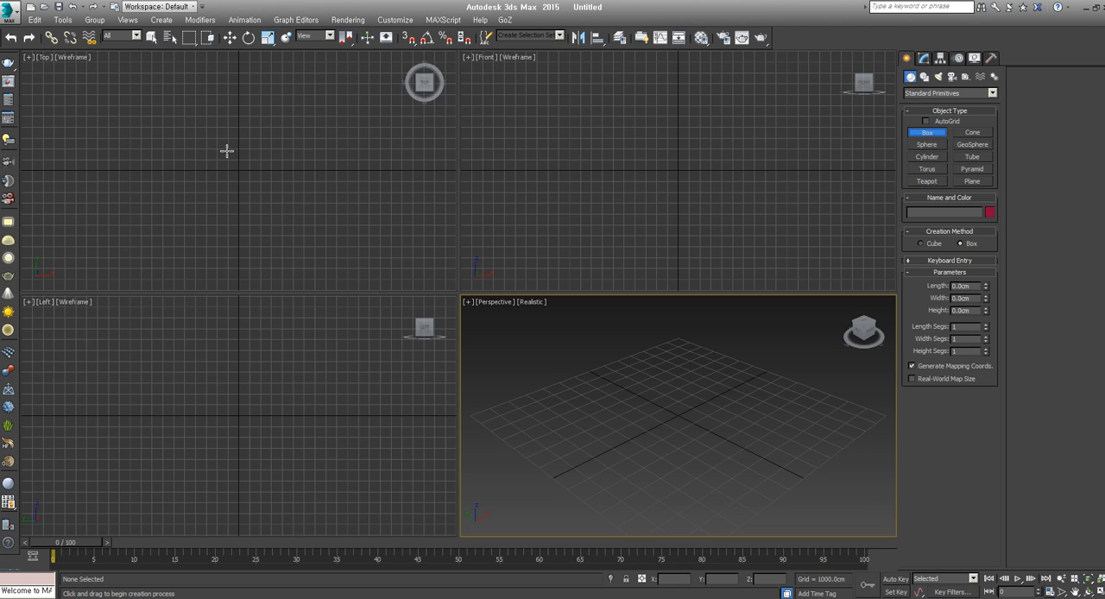
pyautogui.moveTo(210, 129); pyautogui.dragTo(280, 211)
pyautogui.click(276, 172)
# End box creation, convert the box to Editable Poly and activate the Move tool
pyautogui.rightClick(716, 387)
pyautogui.press('r')
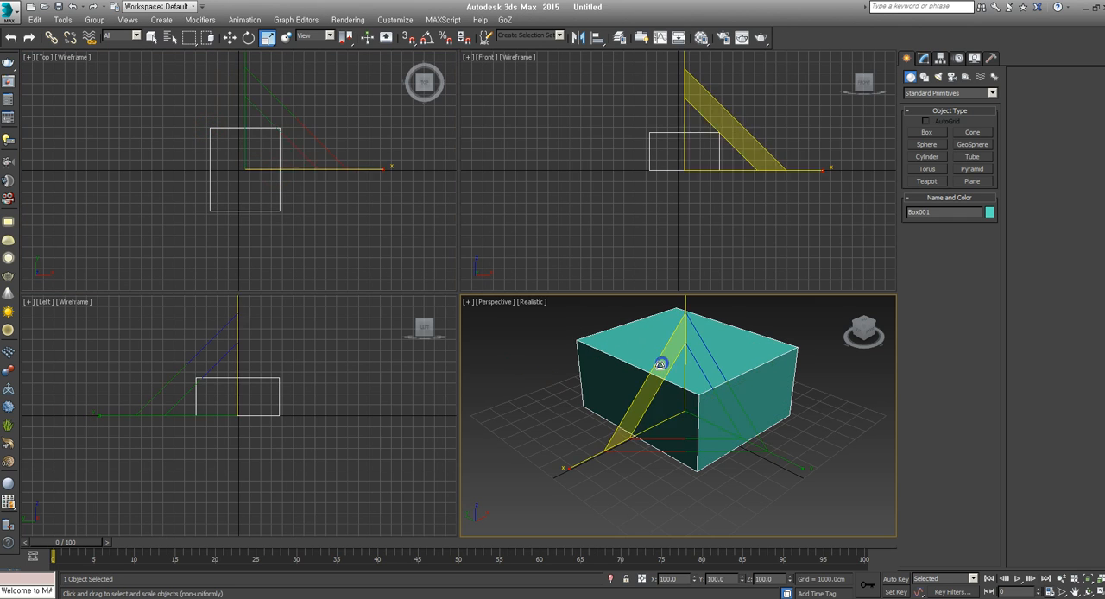
pyautogui.rightClick(687, 426)
pyautogui.moveTo(787, 539)
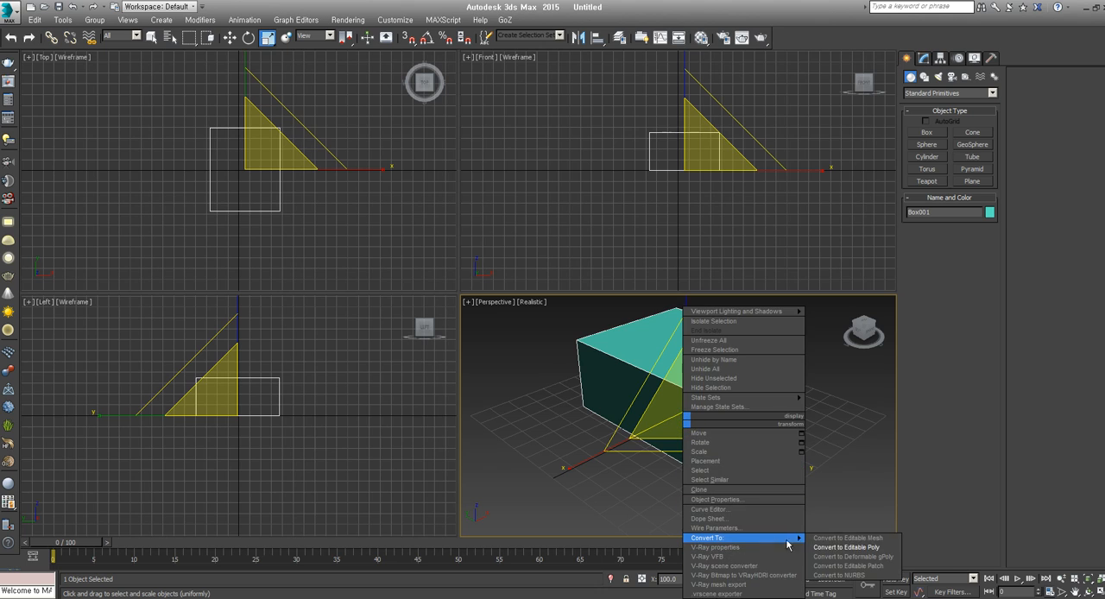
pyautogui.click(833, 547)
pyautogui.press('w')
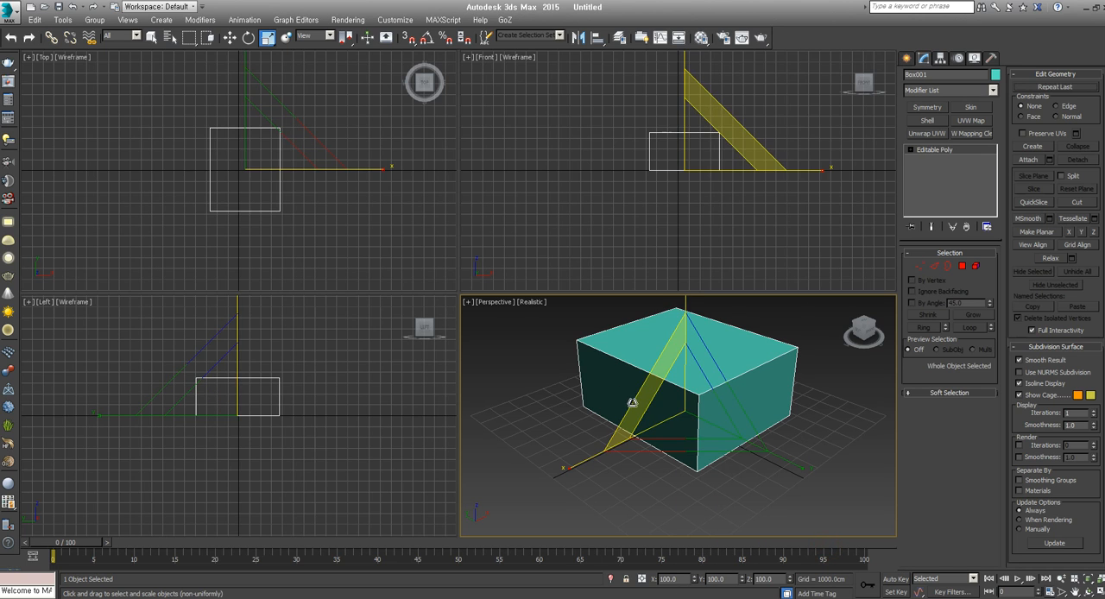
# Center the box by resetting its X and Y position to 0.0 cm and fit it in all views
pyautogui.rightClick(695, 581)
pyautogui.rightClick(742, 581)
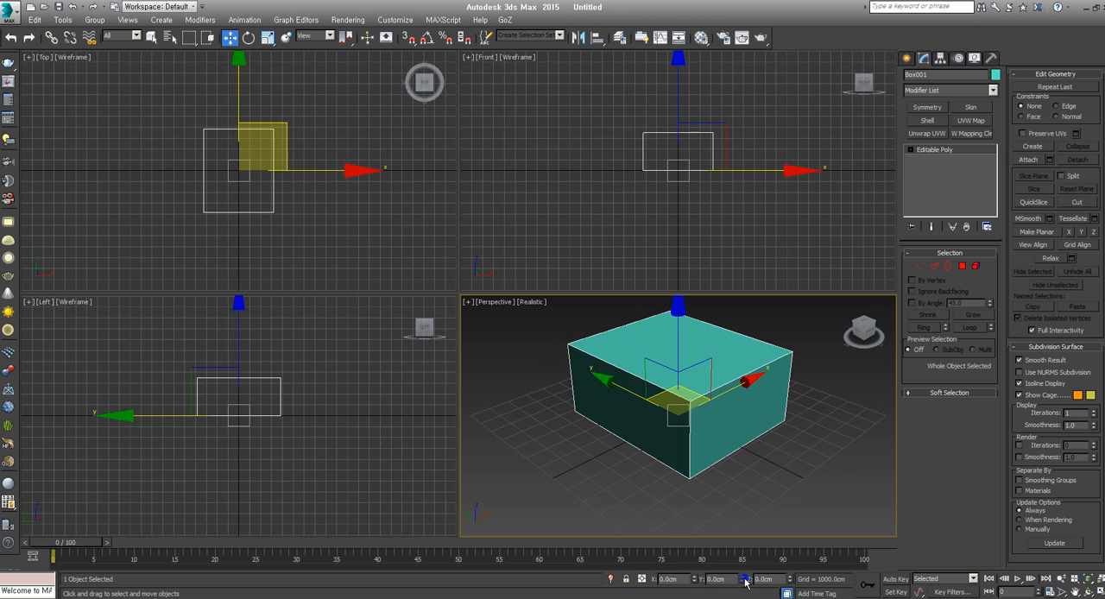
pyautogui.hotkey('ctrl', 'shift', 'z')
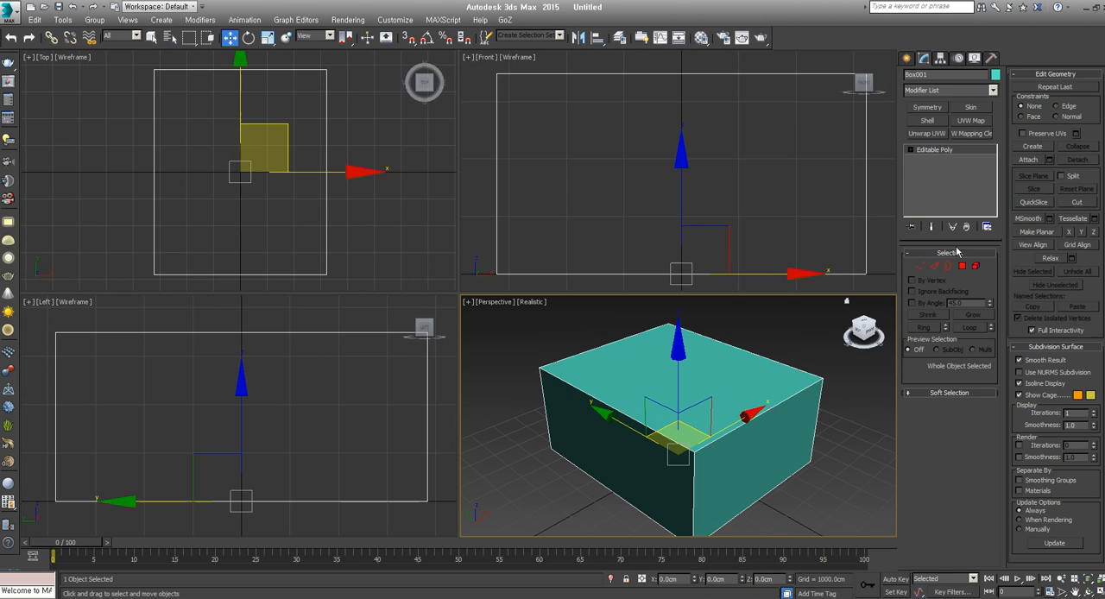
# Select the box's four X-direction edges and connect them with an edge loop around the middle
pyautogui.click(933, 266)
pyautogui.scroll(-3, 634, 137)
pyautogui.moveTo(619, 83); pyautogui.dragTo(629, 304)
pyautogui.keyDown('alt'); pyautogui.moveTo(660, 385); pyautogui.dragTo(625, 402, button='middle'); pyautogui.keyUp('alt')
pyautogui.press('F3')
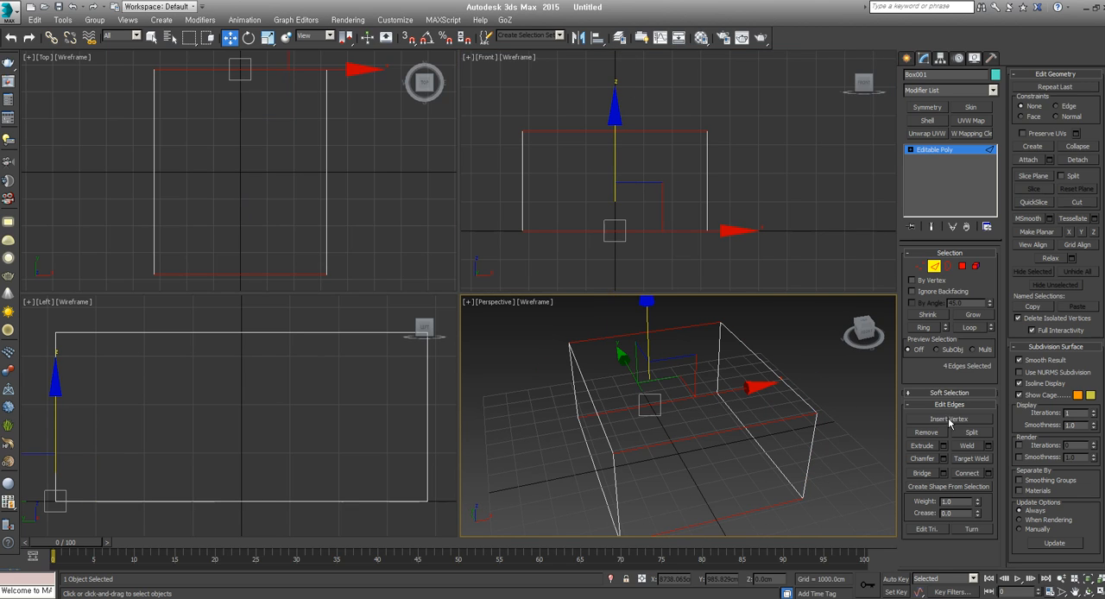
pyautogui.click(961, 473)
pyautogui.keyDown('alt'); pyautogui.moveTo(750, 494); pyautogui.dragTo(710, 394, button='middle'); pyautogui.keyUp('alt')
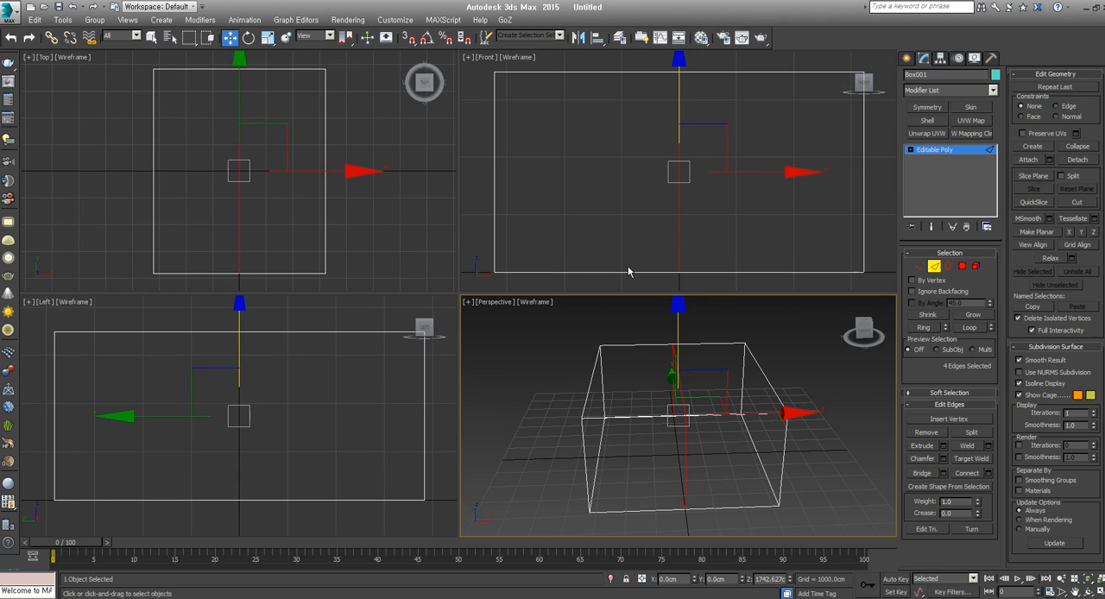
pyautogui.moveTo(689, 467)
pyautogui.keyDown('alt'); pyautogui.mouseDown(button='middle')
pyautogui.moveTo(657, 455)
pyautogui.moveTo(713, 449)
pyautogui.mouseUp(button='middle'); pyautogui.keyUp('alt')
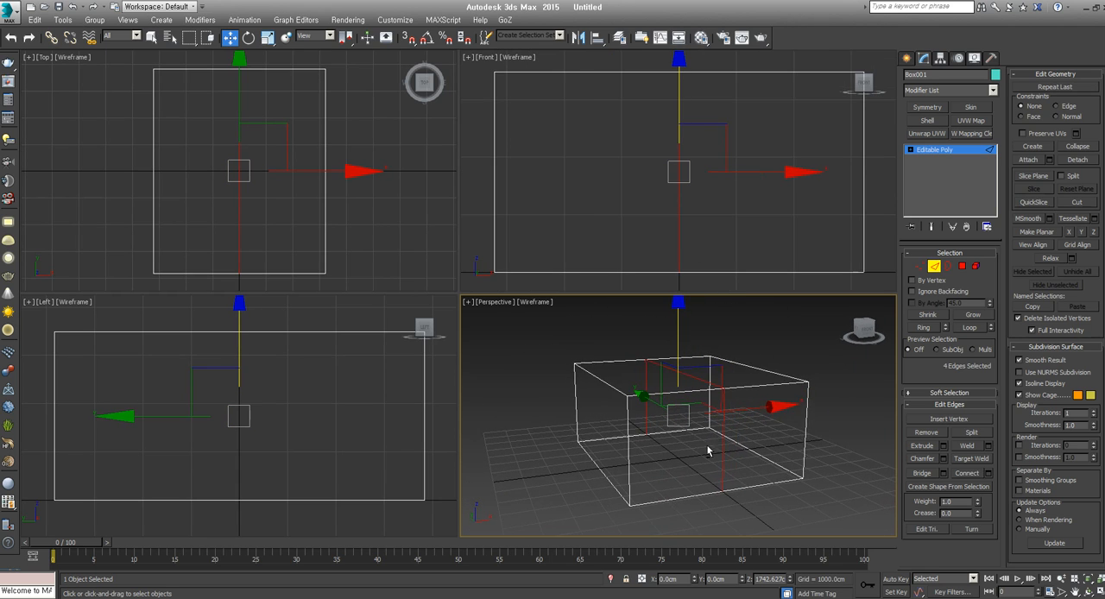
pyautogui.press('F3')
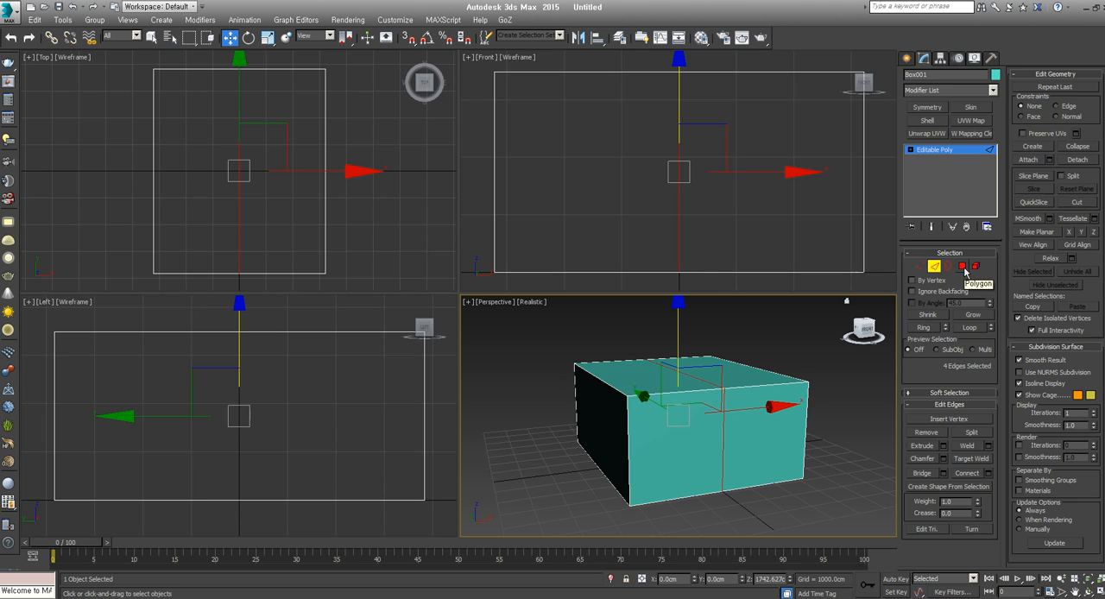
# Delete all polygons on the negative-X half of the box and leave polygon editing
pyautogui.click(962, 267)
pyautogui.scroll(-4, 582, 208)
pyautogui.moveTo(736, 107); pyautogui.dragTo(651, 300)
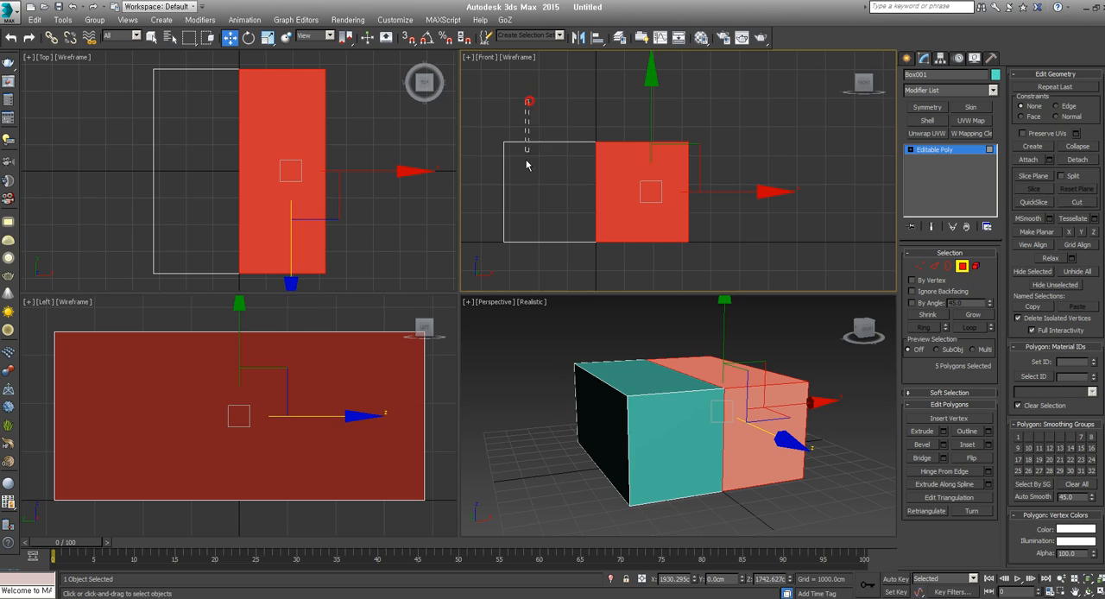
pyautogui.hotkey('ctrl', 'i')
pyautogui.keyDown('alt'); pyautogui.moveTo(720, 405); pyautogui.dragTo(696, 399, button='middle'); pyautogui.keyUp('alt')
pyautogui.click(728, 262)
pyautogui.moveTo(535, 94); pyautogui.dragTo(468, 302)
pyautogui.press('Delete')
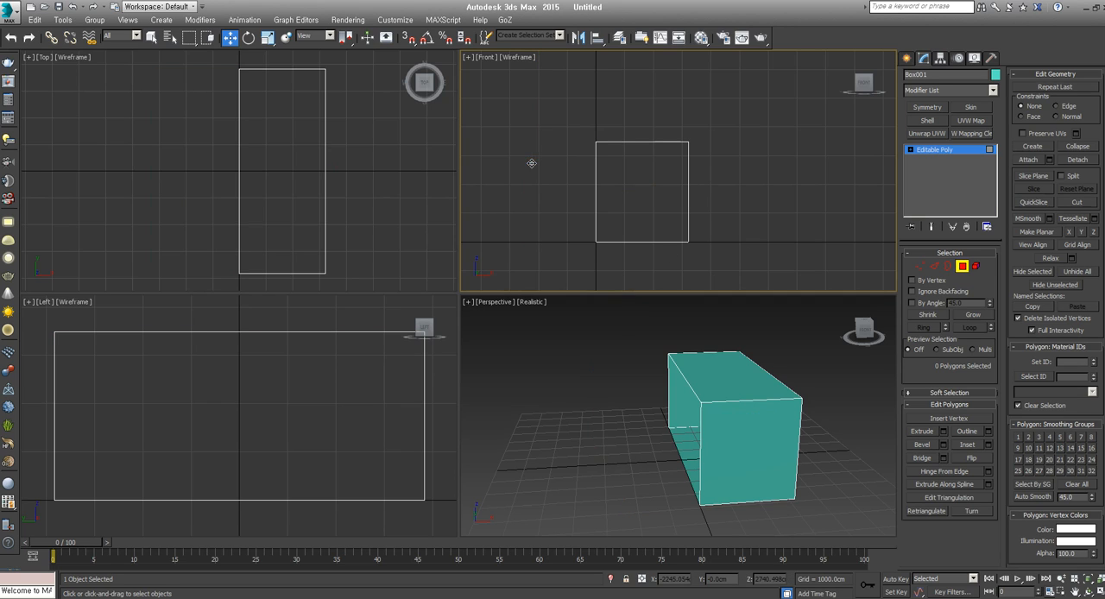
pyautogui.click(962, 267)
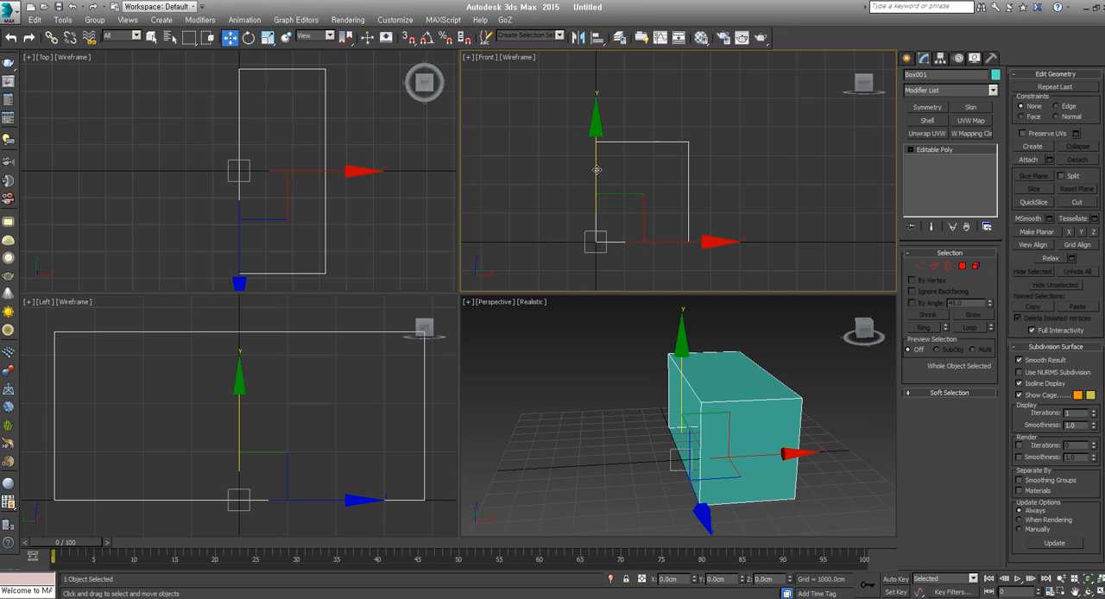
# Mirror the remaining half across the X axis as a Reference clone with 0.0 cm offset
pyautogui.click(578, 38)
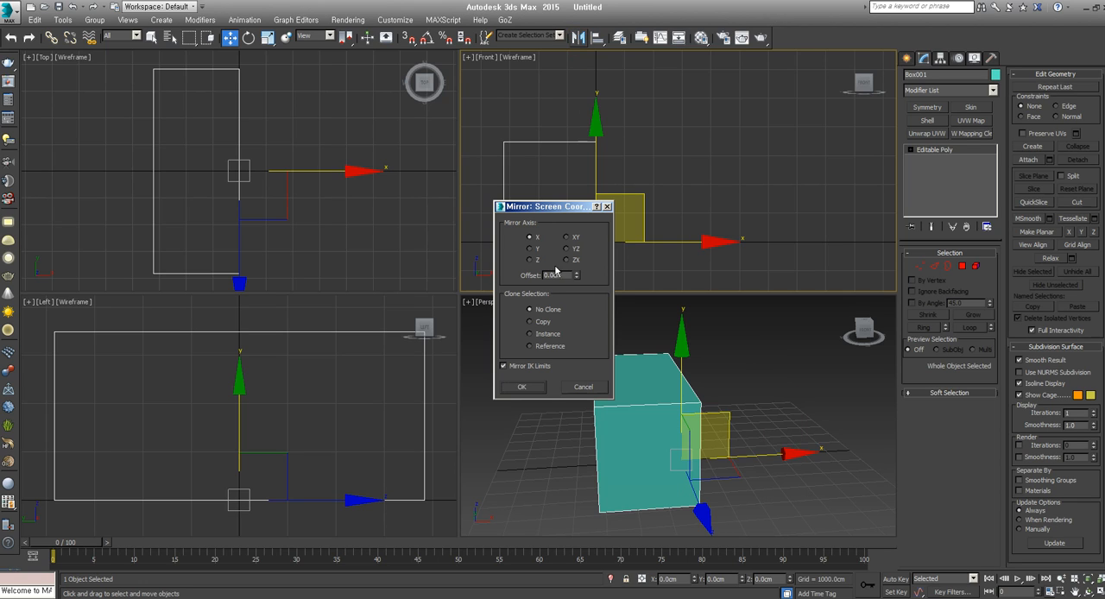
pyautogui.click(544, 322)
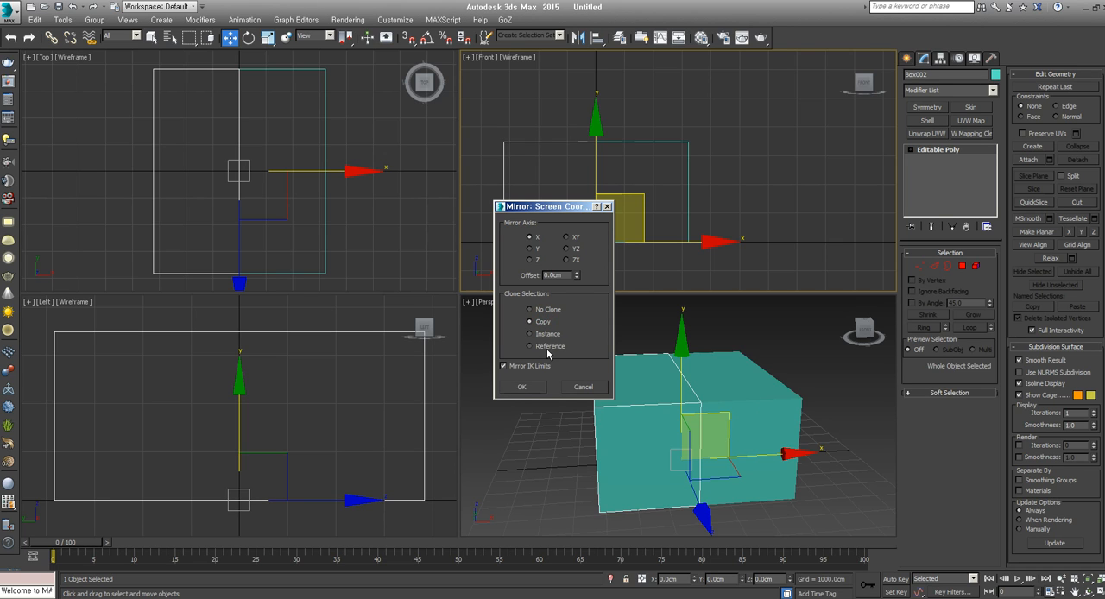
pyautogui.moveTo(559, 214); pyautogui.dragTo(409, 224)
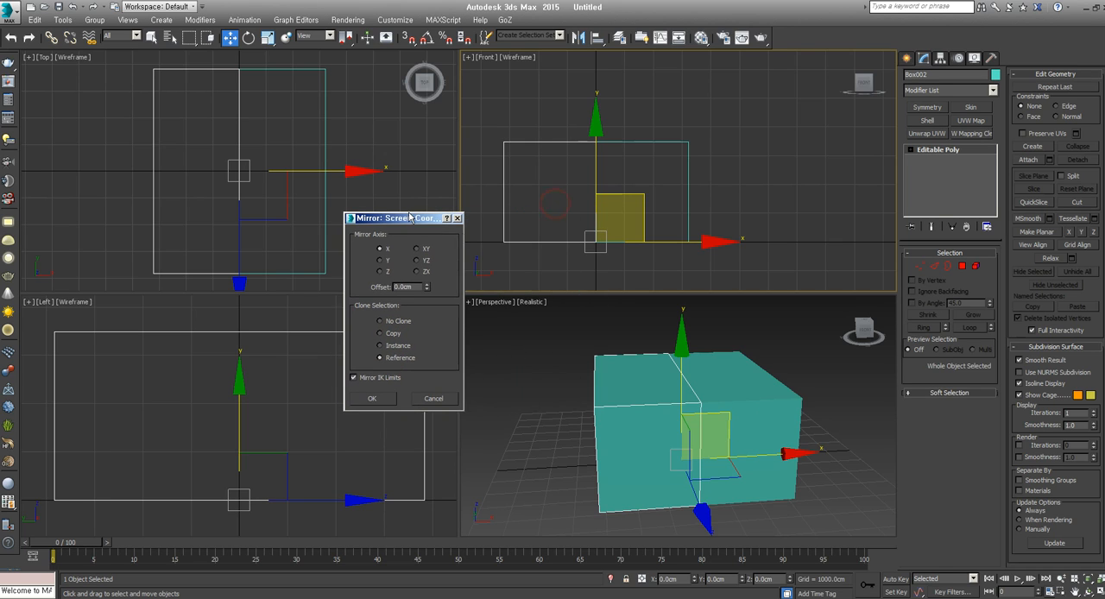
pyautogui.click(377, 400)
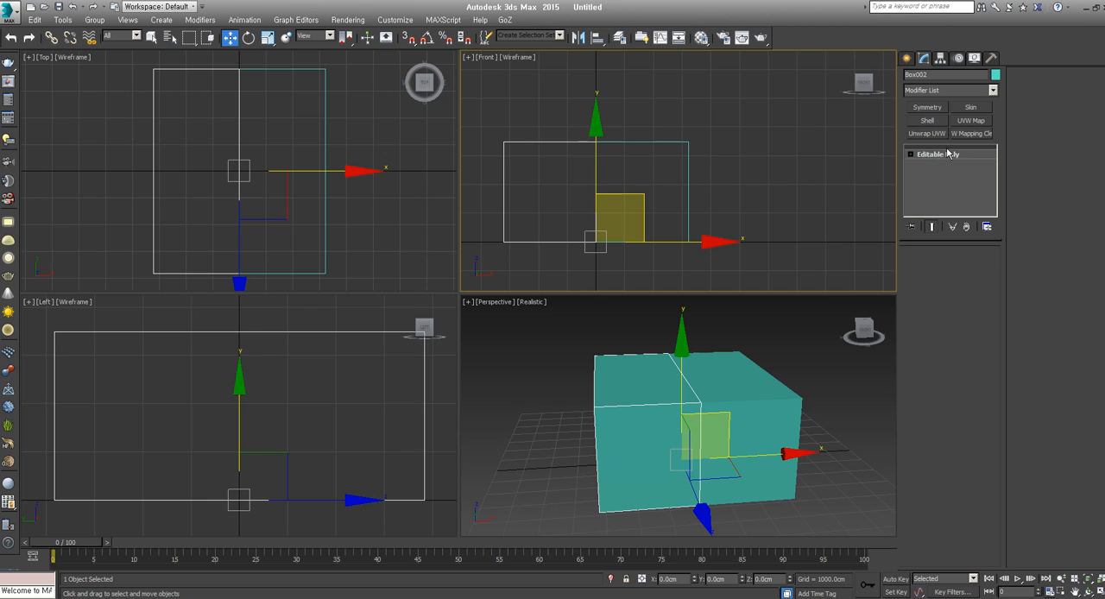
# Maximize the Perspective viewport and select the original positive-X half of the box
pyautogui.moveTo(752, 117); pyautogui.dragTo(663, 170)
pyautogui.moveTo(516, 136); pyautogui.dragTo(483, 170)
pyautogui.keyDown('alt'); pyautogui.moveTo(676, 464); pyautogui.dragTo(781, 490, button='middle'); pyautogui.keyUp('alt')
pyautogui.click(1098, 592)
pyautogui.scroll(2, 657, 353)
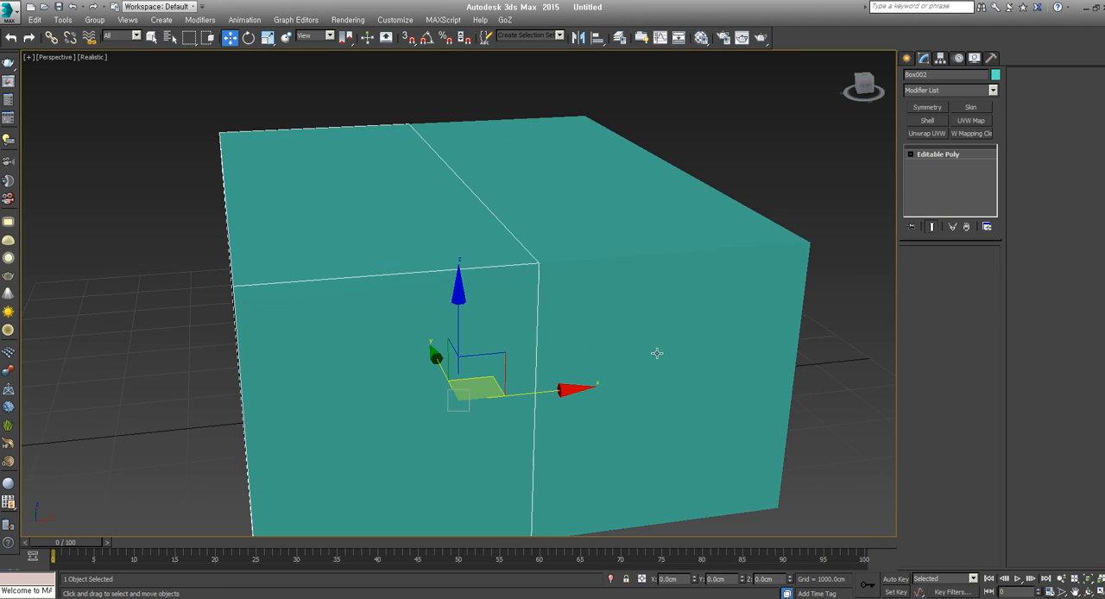
pyautogui.keyDown('alt'); pyautogui.moveTo(657, 354); pyautogui.dragTo(703, 305, button='middle'); pyautogui.keyUp('alt')
pyautogui.scroll(-3, 680, 357)
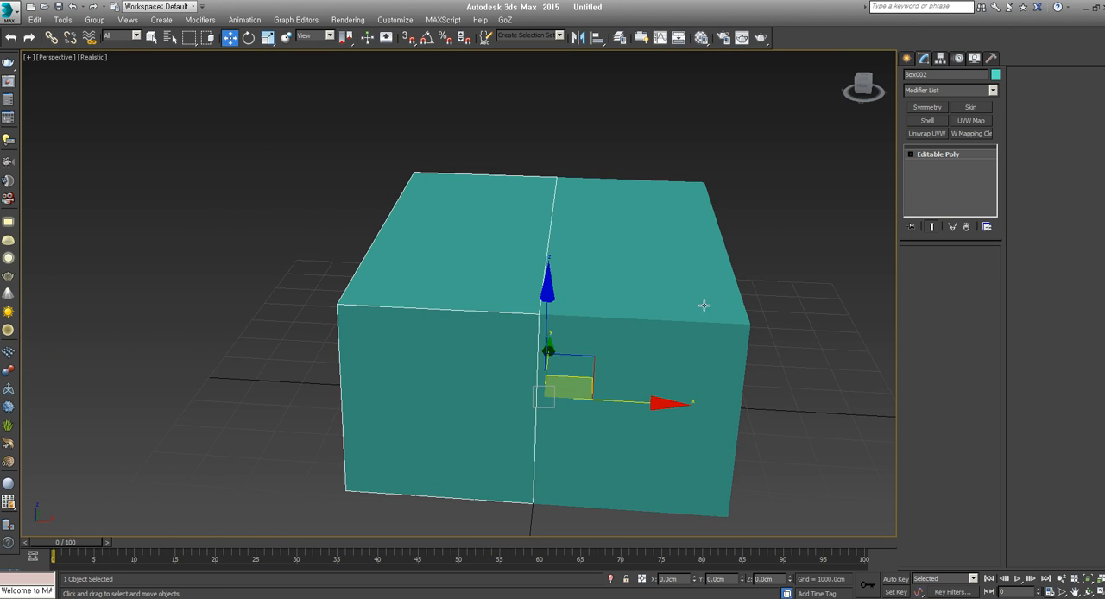
pyautogui.click(629, 202)
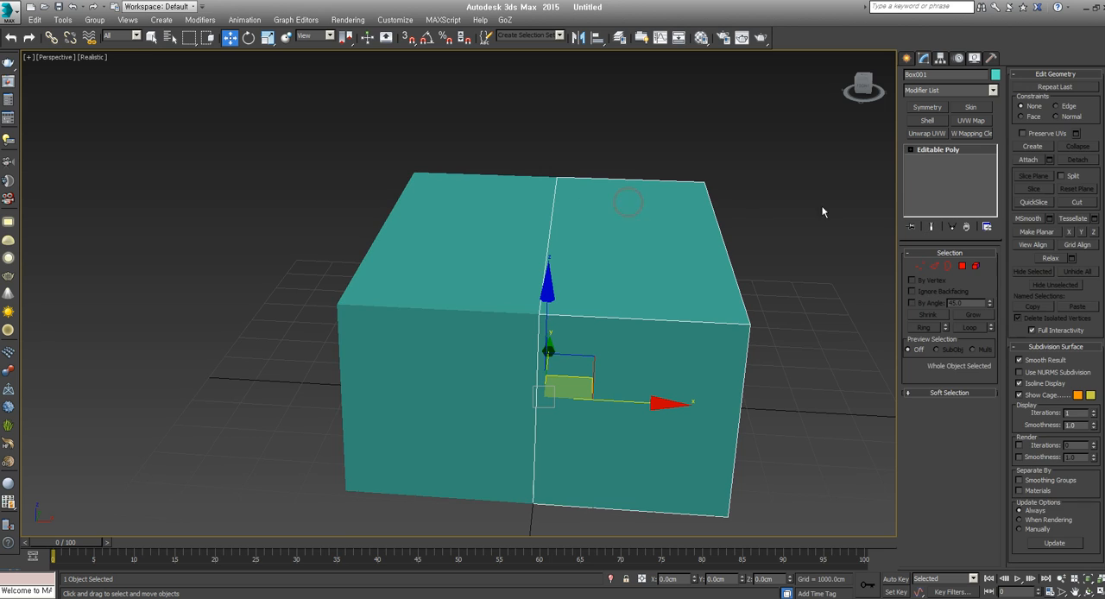
# Reshape the original half by moving its outer back and front top corner vertices
pyautogui.click(920, 266)
pyautogui.moveTo(754, 162); pyautogui.dragTo(701, 197)
pyautogui.keyDown('alt'); pyautogui.moveTo(711, 197); pyautogui.dragTo(676, 213, button='middle'); pyautogui.keyUp('alt')
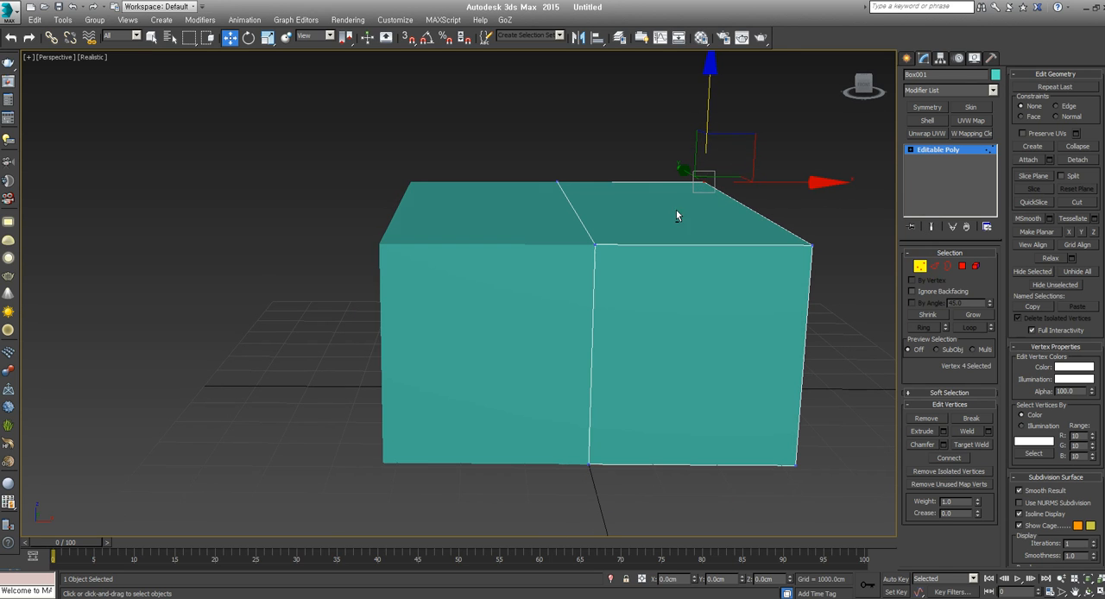
pyautogui.moveTo(747, 128); pyautogui.dragTo(773, 221)
pyautogui.keyDown('alt'); pyautogui.moveTo(773, 221); pyautogui.dragTo(711, 208, button='middle'); pyautogui.keyUp('alt')
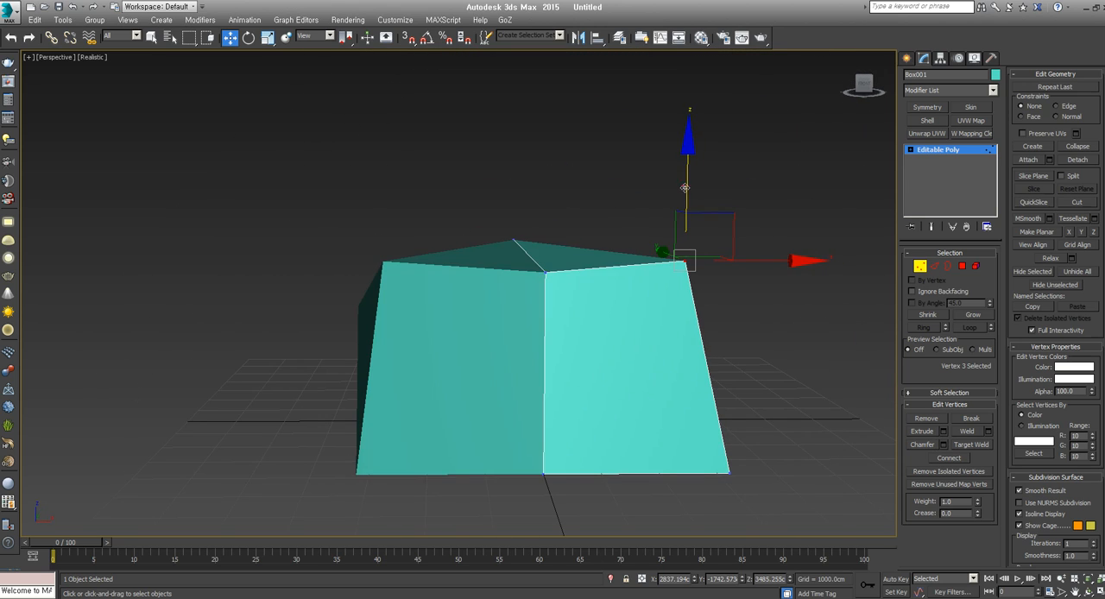
# Chamfer the front outer top vertex of the original half, then undo the chamfer
pyautogui.click(922, 444)
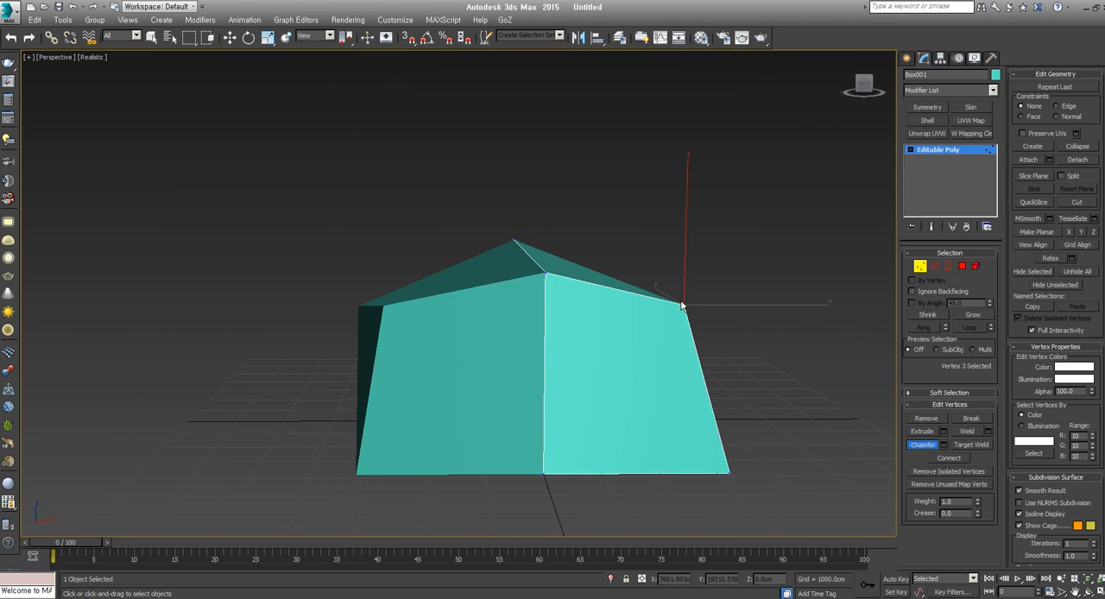
pyautogui.moveTo(684, 306); pyautogui.dragTo(713, 267)
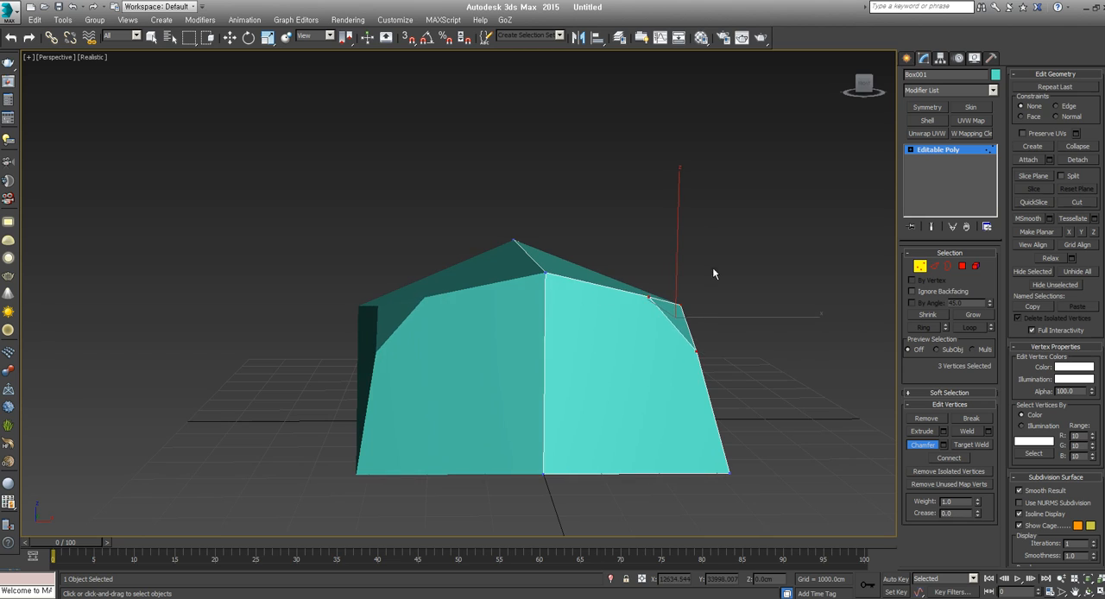
pyautogui.keyDown('alt'); pyautogui.moveTo(713, 267); pyautogui.dragTo(860, 424, button='middle'); pyautogui.keyUp('alt')
pyautogui.hotkey('ctrl', 'z')
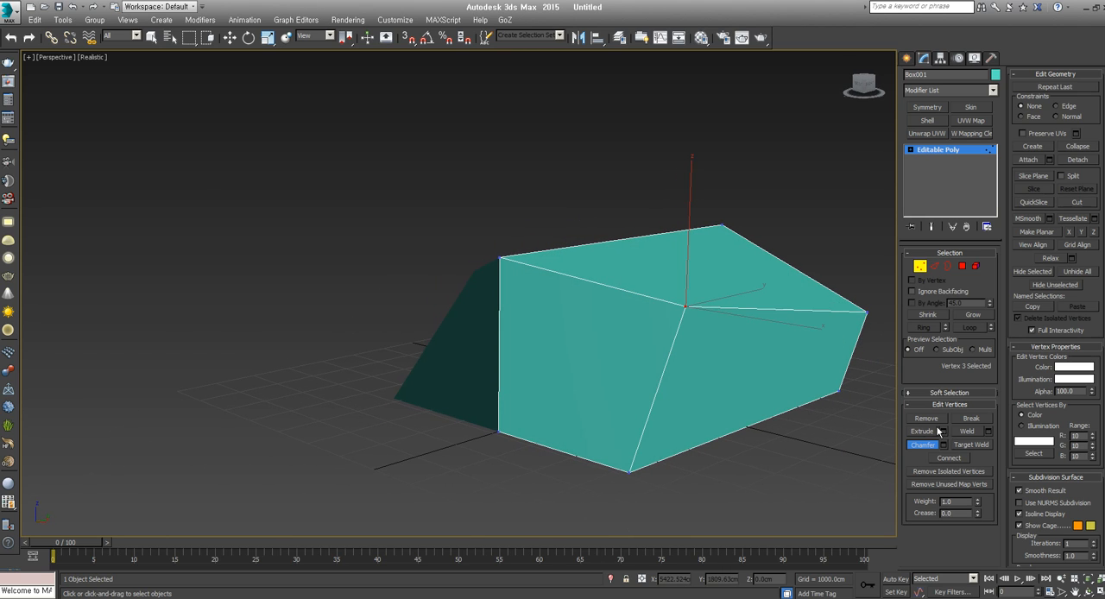
# Extrude the front outer top vertex of the original half into a long horn-like spike
pyautogui.click(922, 431)
pyautogui.moveTo(693, 309); pyautogui.dragTo(728, 111)
pyautogui.keyDown('alt'); pyautogui.moveTo(696, 164); pyautogui.dragTo(611, 365, button='middle'); pyautogui.keyUp('alt')
pyautogui.scroll(-8, 612, 356)
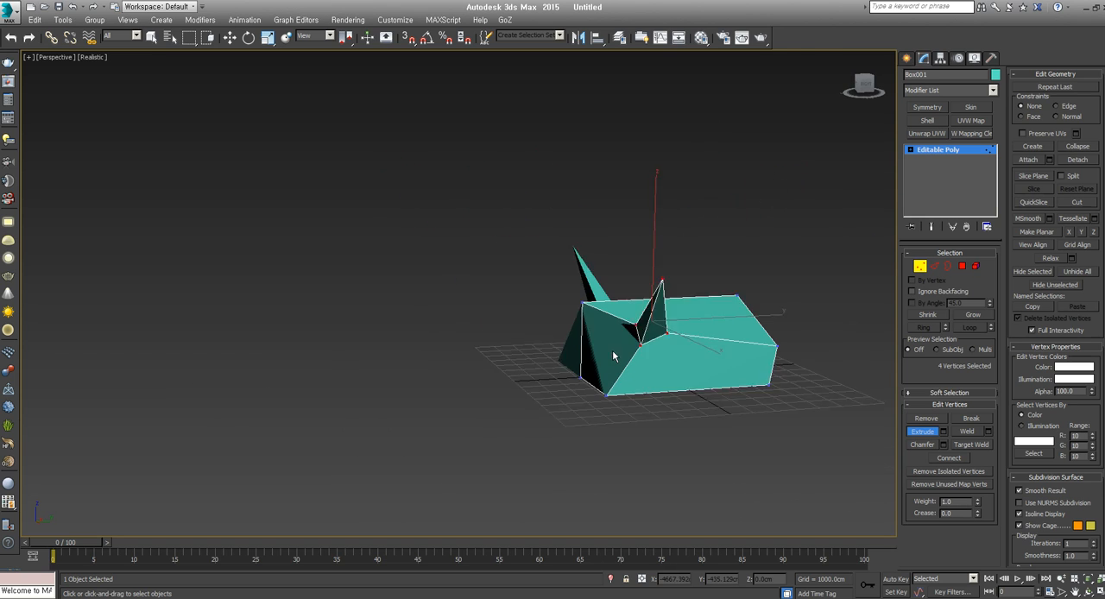
# Select the front top vertex on the mirror seam and move it backward and down along the center plane
pyautogui.press('w')
pyautogui.click(592, 317)
pyautogui.scroll(7, 602, 312)
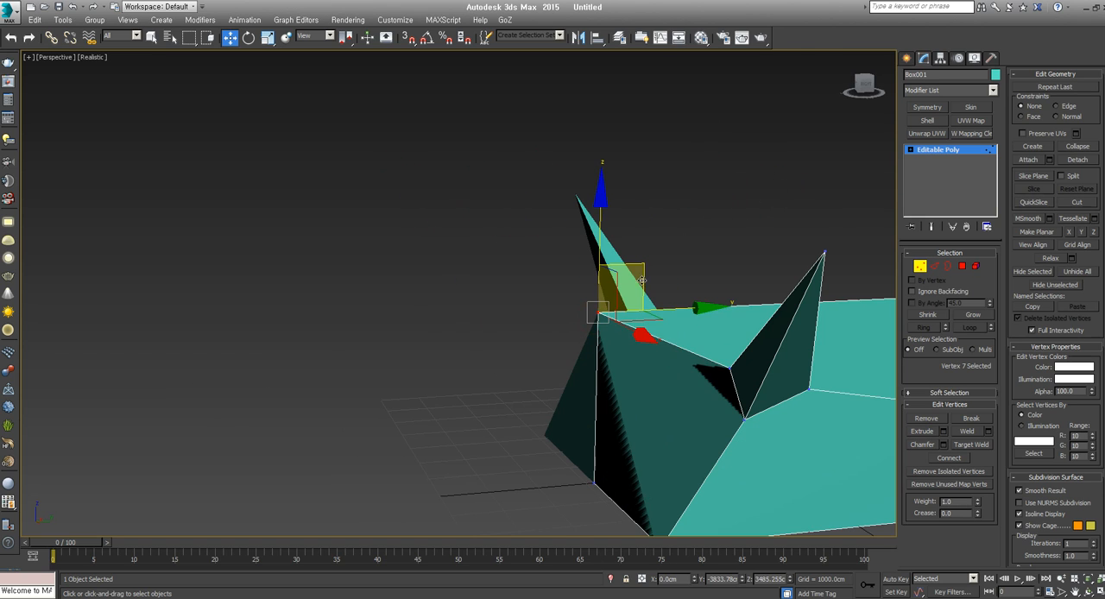
pyautogui.scroll(-6, 656, 281)
pyautogui.keyDown('alt'); pyautogui.moveTo(621, 347); pyautogui.dragTo(656, 397, button='middle'); pyautogui.keyUp('alt')
pyautogui.scroll(3, 699, 385)
pyautogui.scroll(2, 700, 385)
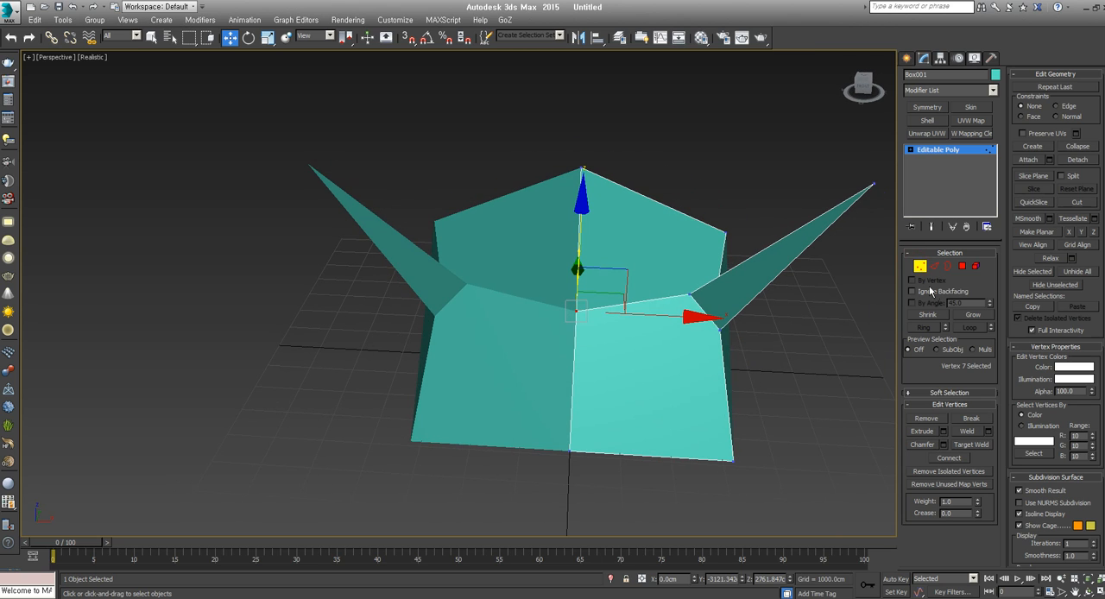
# Leave vertex editing, select the mirrored half and make it display see-through
pyautogui.click(919, 267)
pyautogui.click(530, 394)
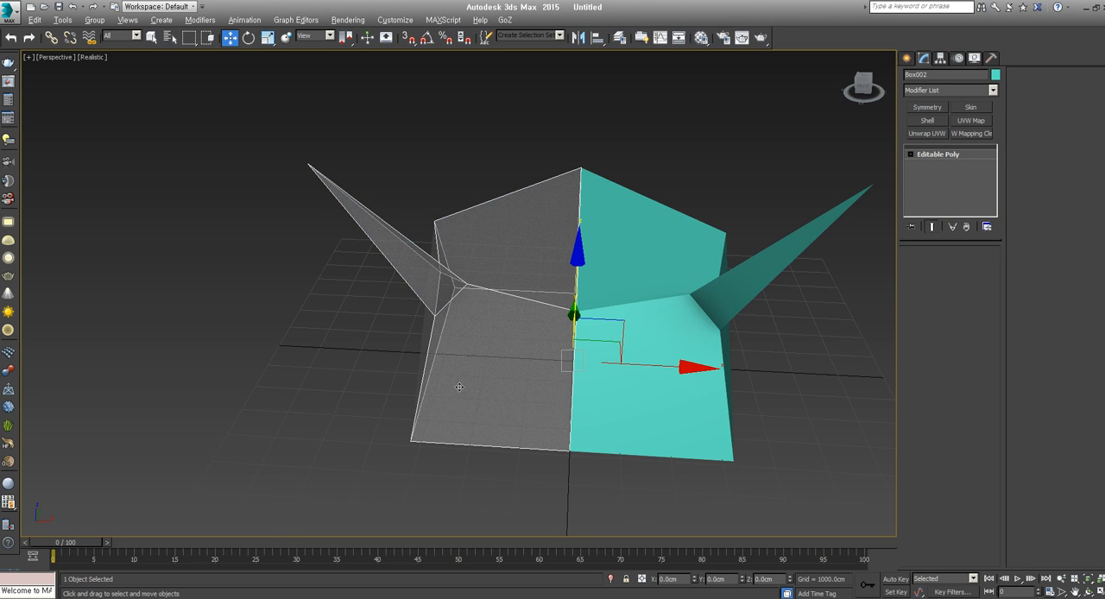
pyautogui.keyDown('alt'); pyautogui.moveTo(460, 387); pyautogui.dragTo(553, 260, button='middle'); pyautogui.keyUp('alt')
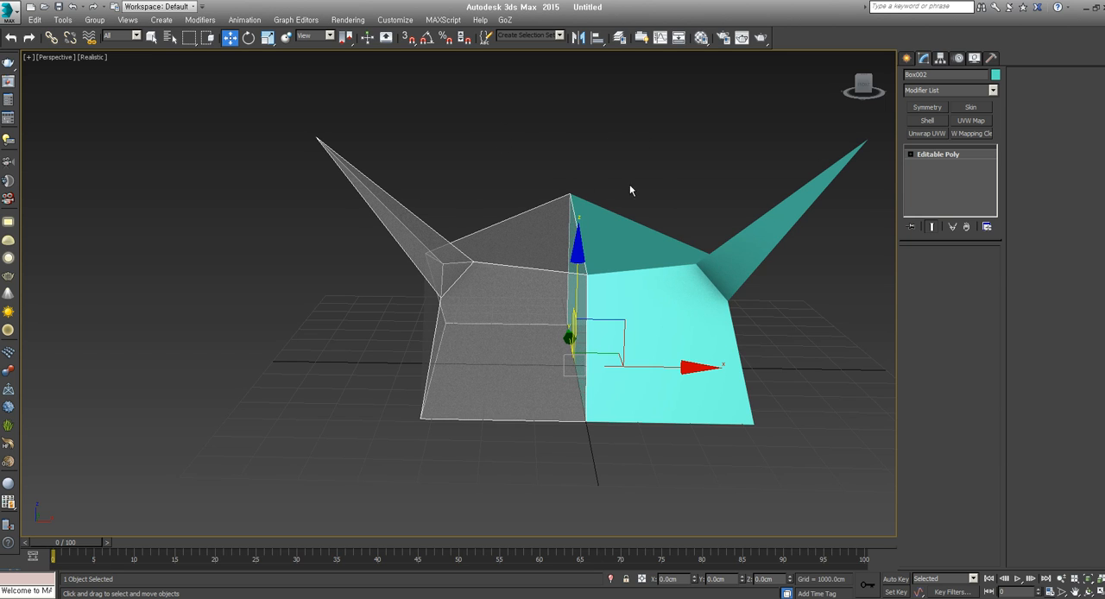
# Create a plane about 12027 cm long and 15227 cm wide across the model in the Front view
pyautogui.press('f')
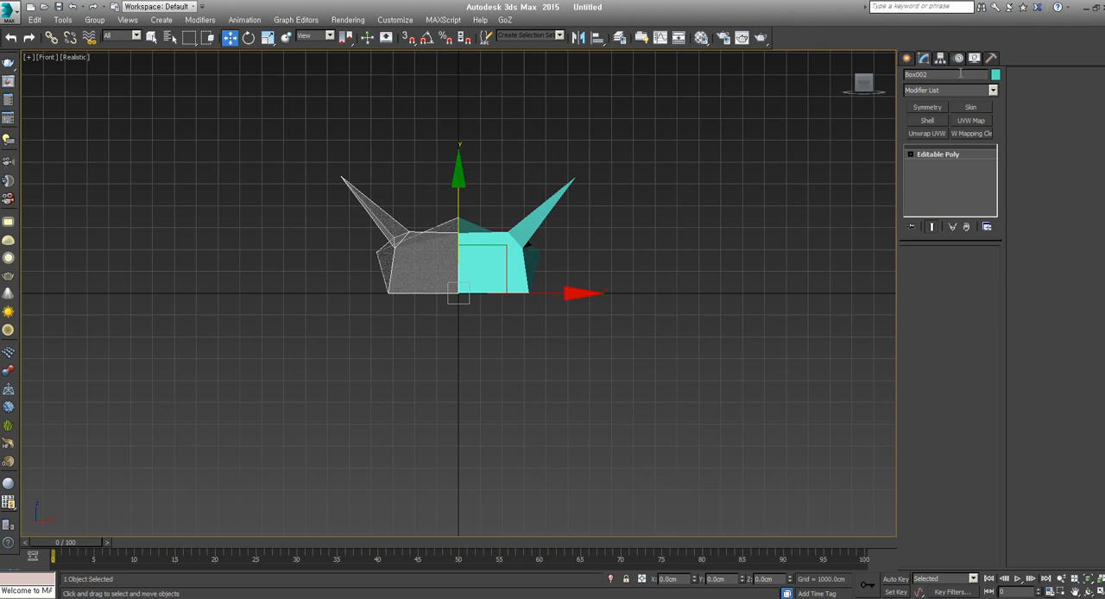
pyautogui.click(908, 59)
pyautogui.click(973, 182)
pyautogui.moveTo(296, 128); pyautogui.dragTo(646, 392)
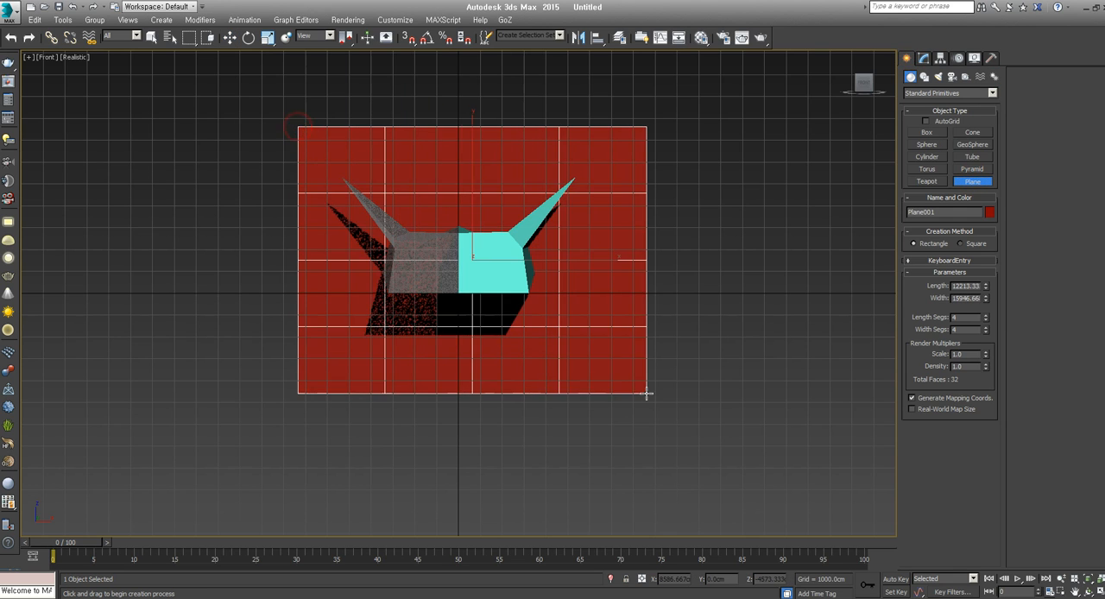
pyautogui.scroll(5, 419, 257)
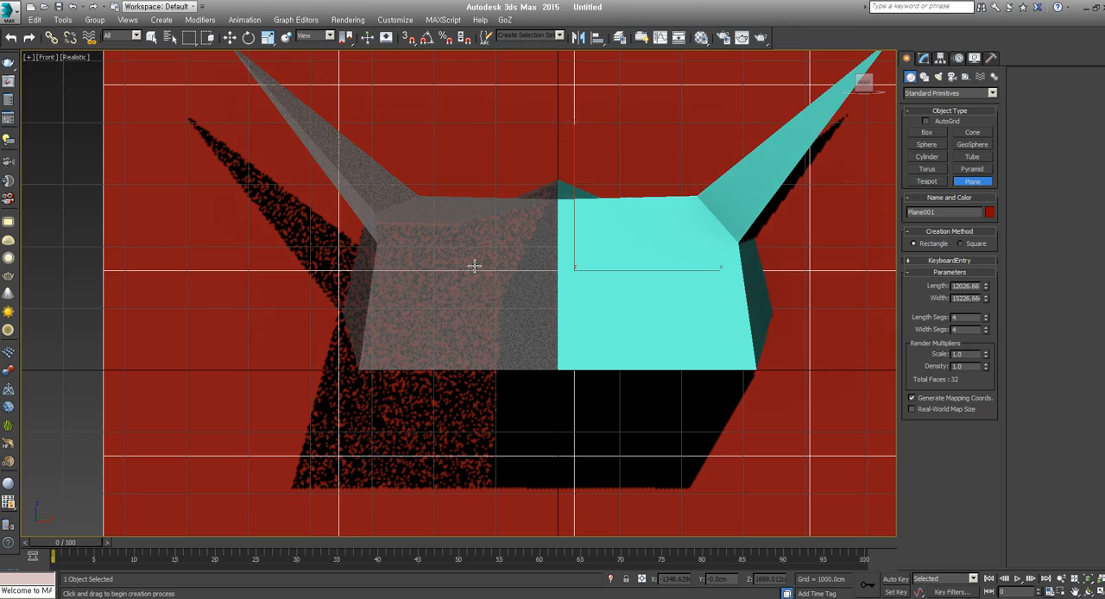
pyautogui.scroll(-8, 432, 250)
pyautogui.scroll(5, 436, 273)
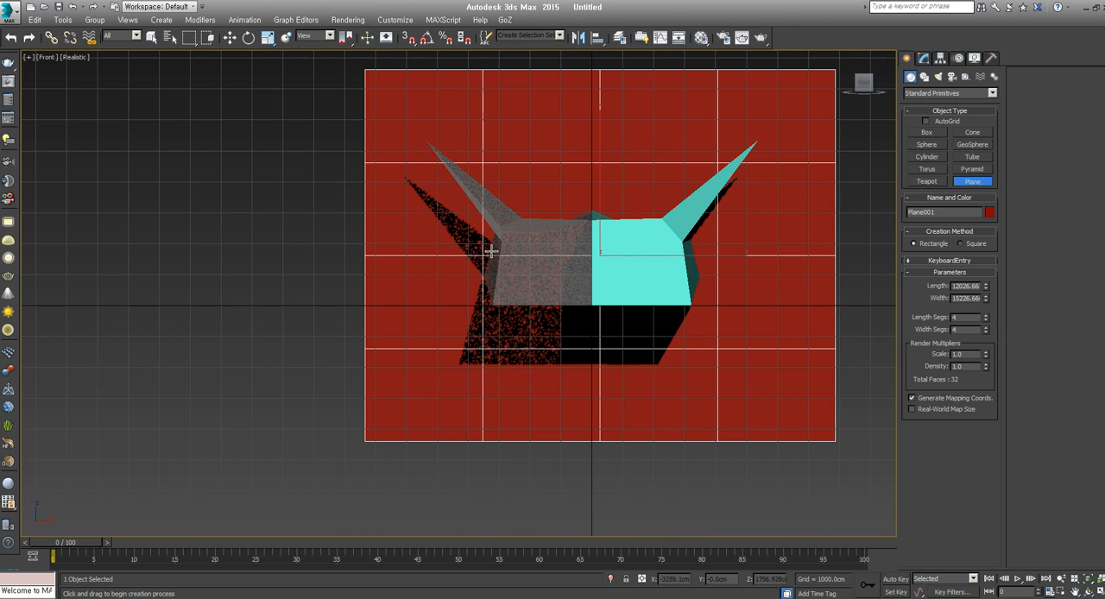
pyautogui.scroll(-6, 506, 320)
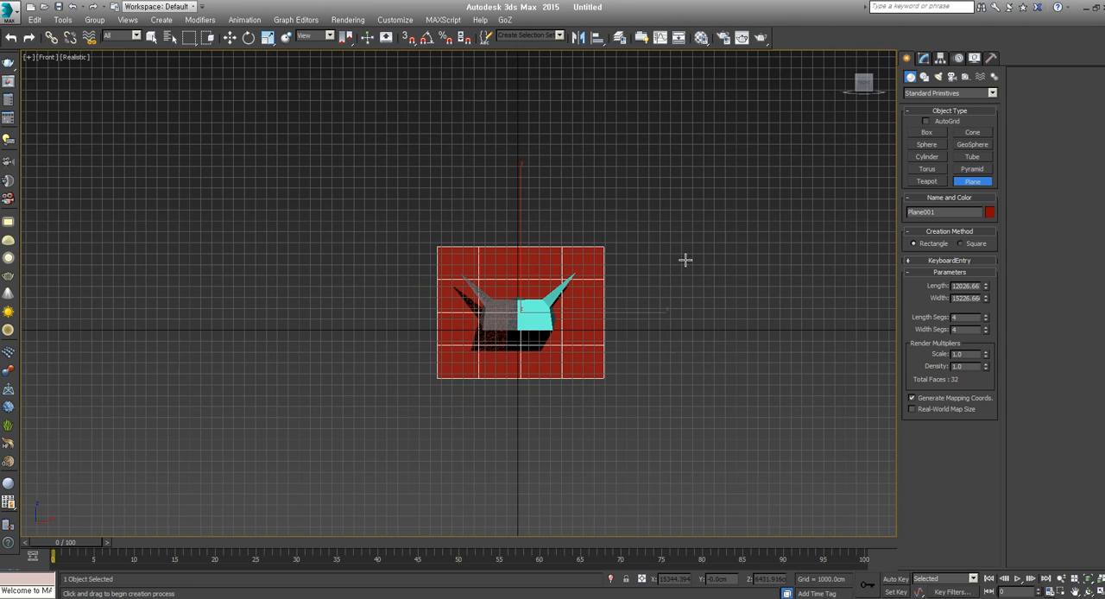
# End plane creation, delete the plane and return to the Perspective view
pyautogui.press('w')
pyautogui.press('Delete')
pyautogui.press('p')
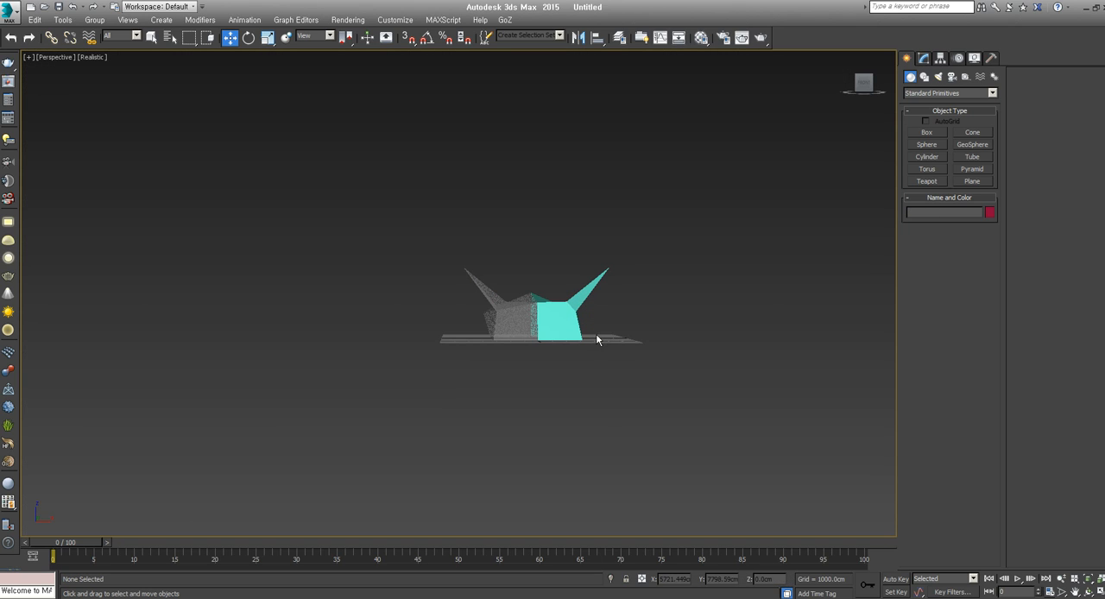
# Turn off the see-through display of the mirrored half and select both halves
pyautogui.scroll(6, 594, 330)
pyautogui.keyDown('alt'); pyautogui.moveTo(560, 376); pyautogui.dragTo(587, 342, button='middle'); pyautogui.keyUp('alt')
pyautogui.click(478, 325)
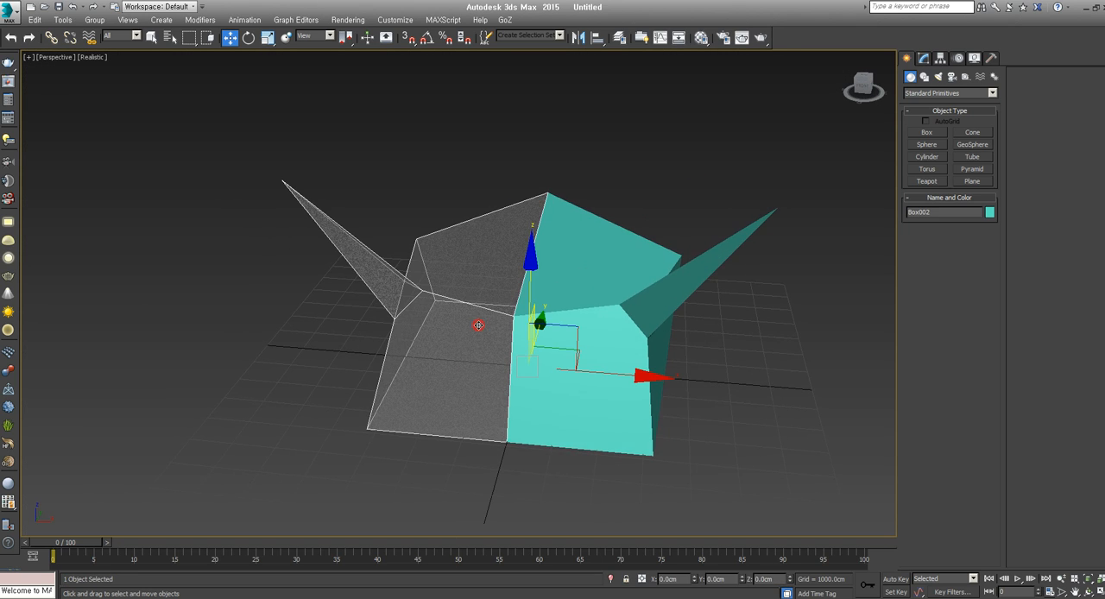
pyautogui.keyDown('alt'); pyautogui.moveTo(480, 325); pyautogui.dragTo(623, 348, button='middle'); pyautogui.keyUp('alt')
pyautogui.keyDown('ctrl'); pyautogui.click(613, 341); pyautogui.keyUp('ctrl')
pyautogui.scroll(-5, 616, 344)
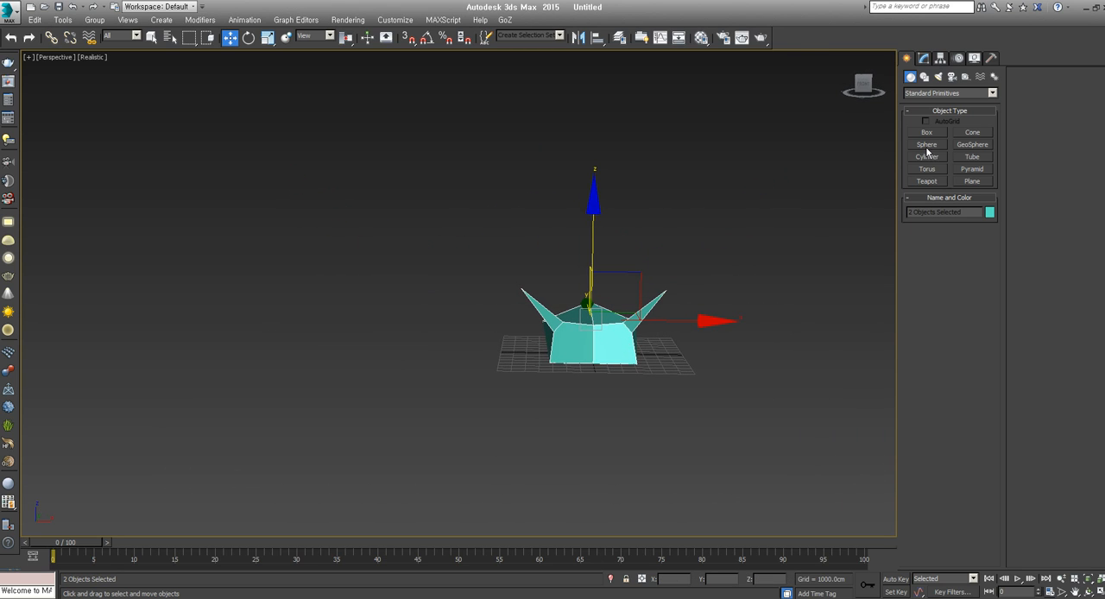
pyautogui.scroll(5, 686, 333)
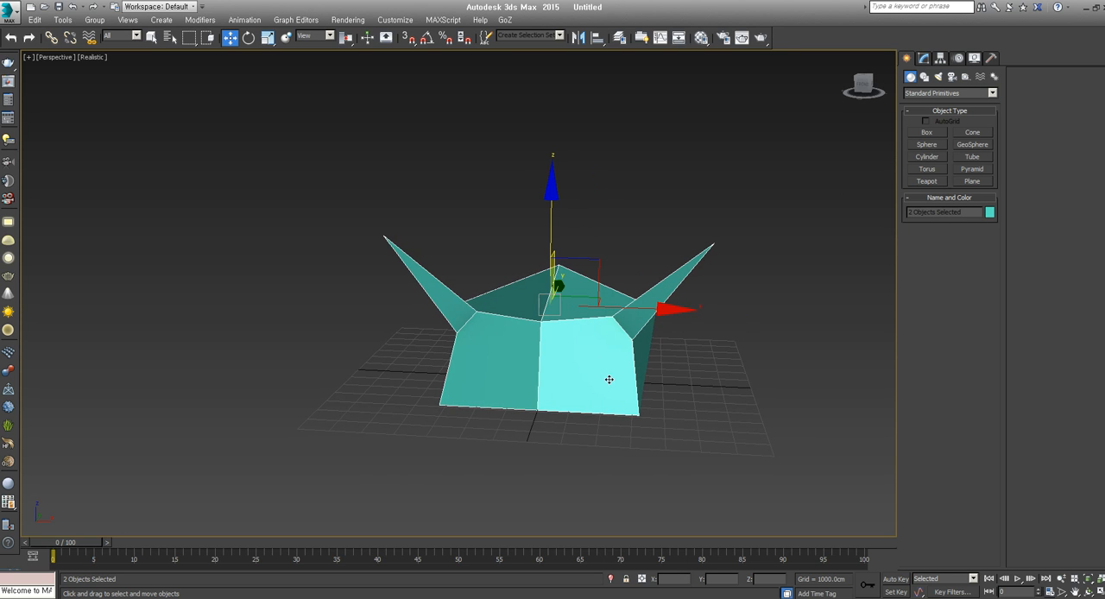
# Select the original half of the model and convert it to an Editable Poly
pyautogui.keyDown('alt'); pyautogui.moveTo(561, 400); pyautogui.dragTo(558, 444, button='middle'); pyautogui.keyUp('alt')
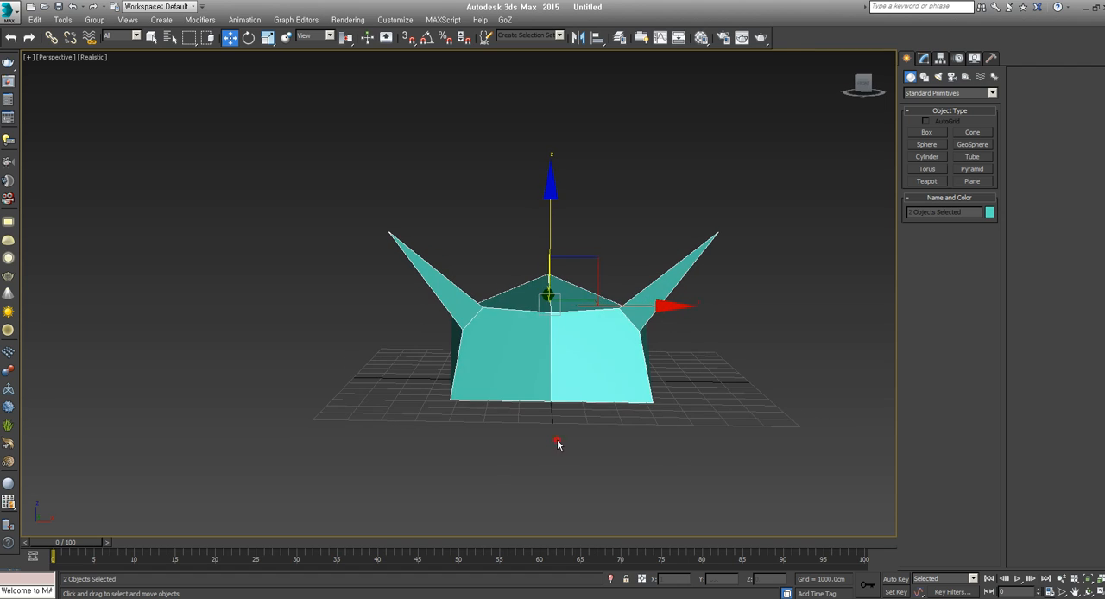
pyautogui.click(558, 444)
pyautogui.click(535, 370)
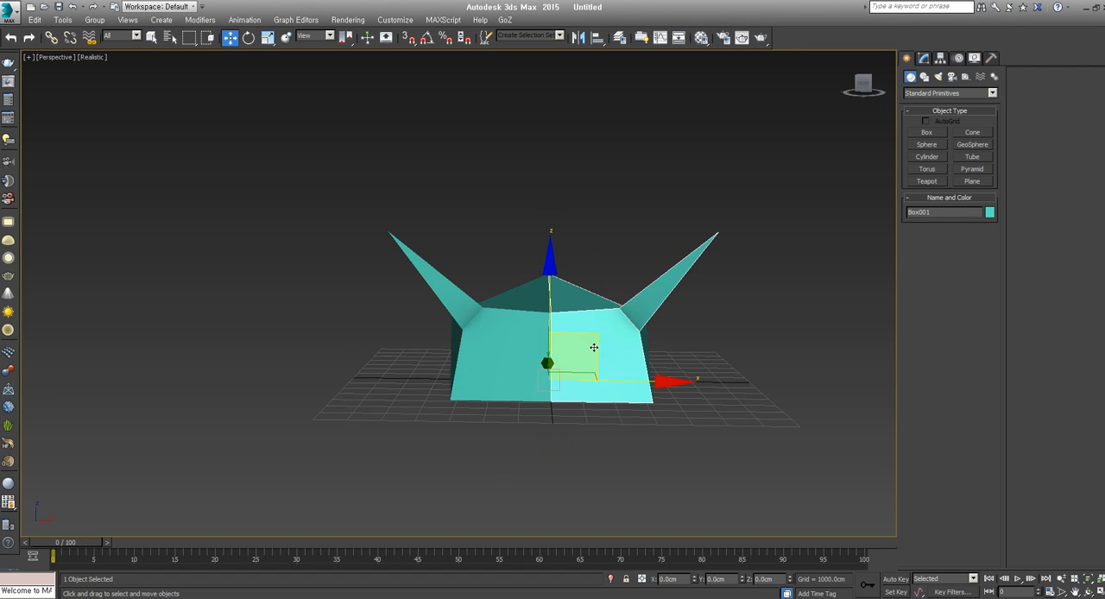
pyautogui.rightClick(614, 322)
pyautogui.moveTo(657, 436)
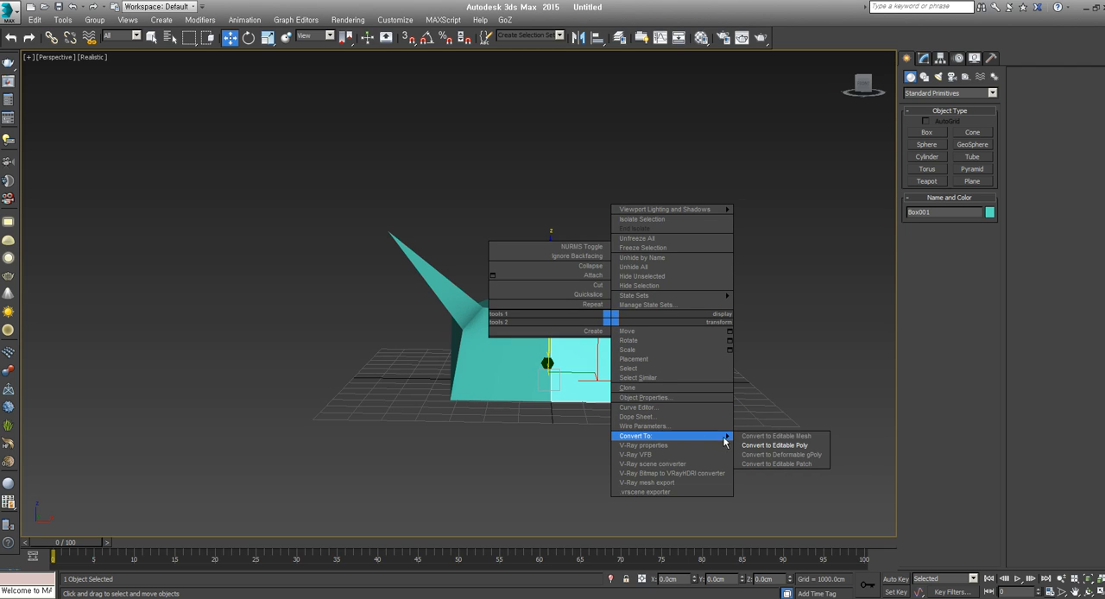
pyautogui.click(760, 447)
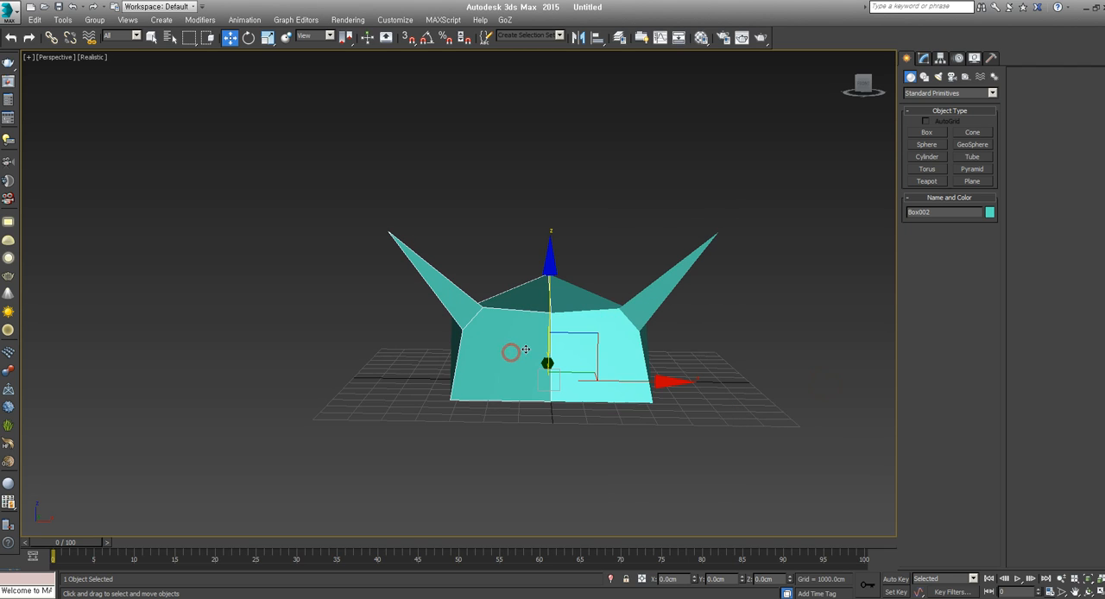
# Create a box about 2000 cm long and 2500 cm wide in the Front view, above the original half's horn
pyautogui.click(921, 132)
pyautogui.press('f')
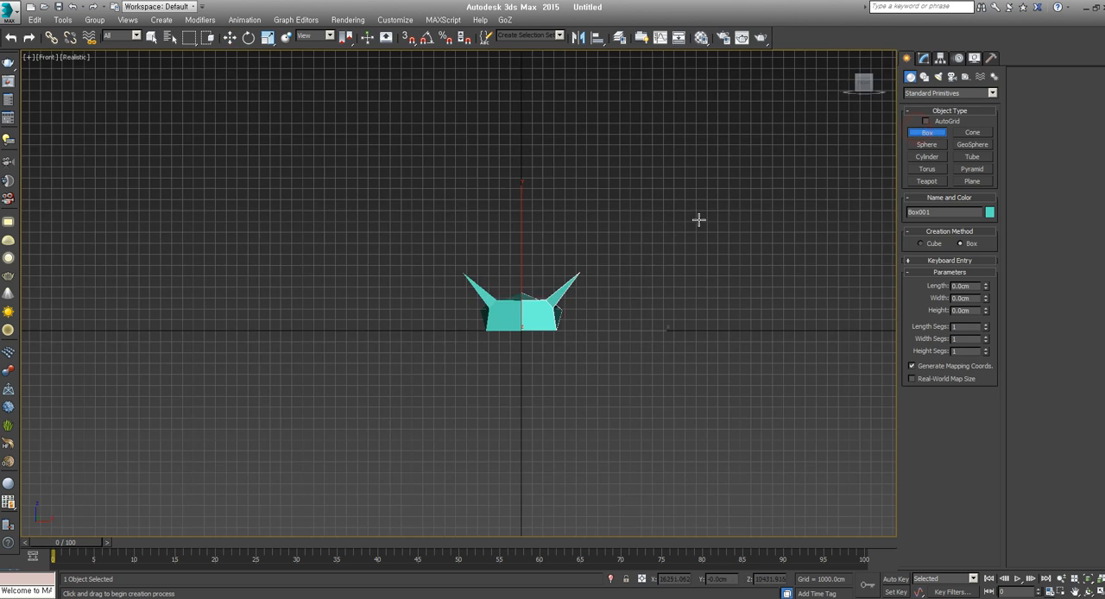
pyautogui.scroll(5, 476, 287)
pyautogui.moveTo(592, 158); pyautogui.dragTo(678, 224)
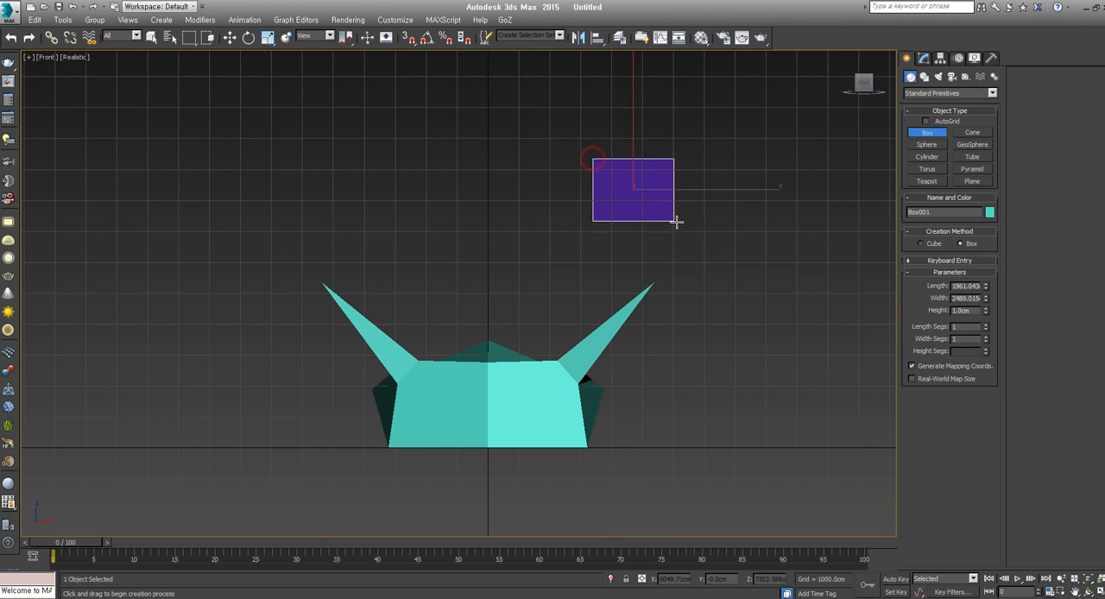
pyautogui.click(672, 131)
pyautogui.press('w')
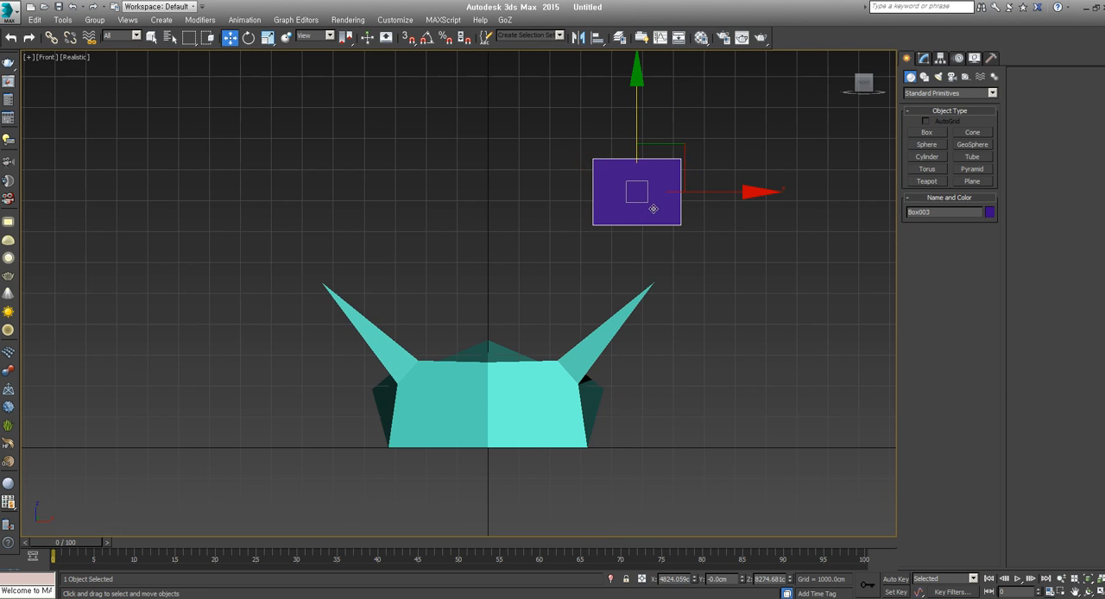
# Compare the modifier stacks of the original half and the mirrored half
pyautogui.click(509, 428)
pyautogui.click(924, 58)
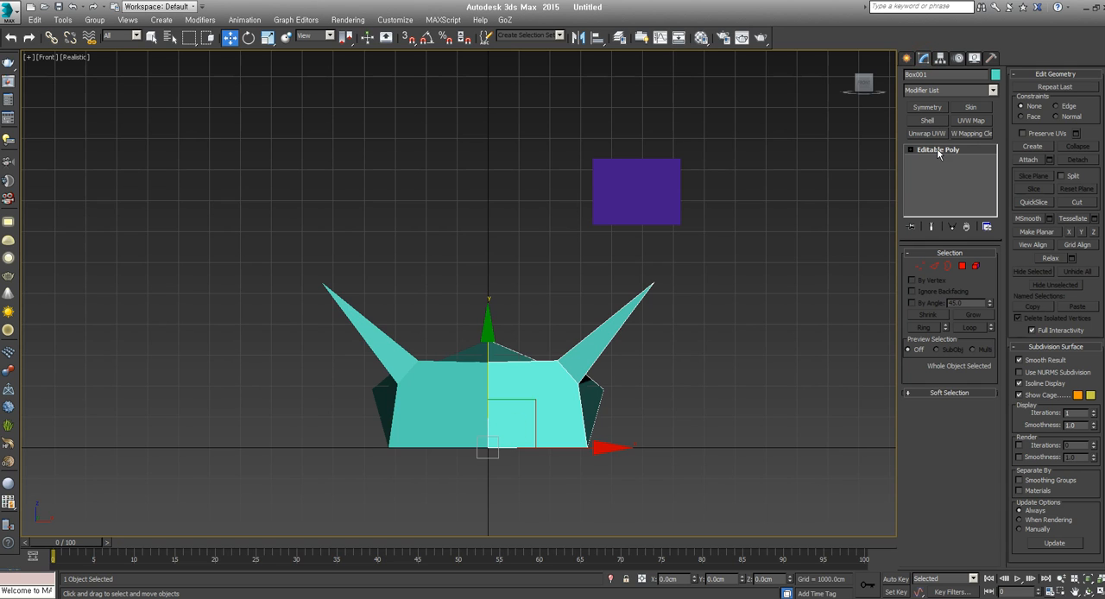
pyautogui.click(467, 382)
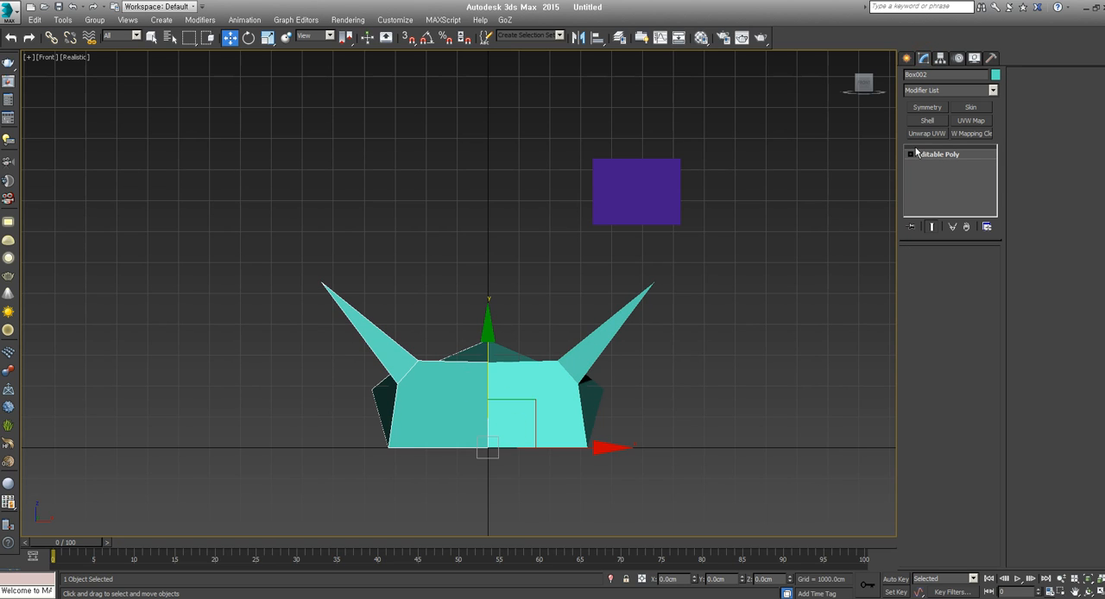
pyautogui.click(709, 349)
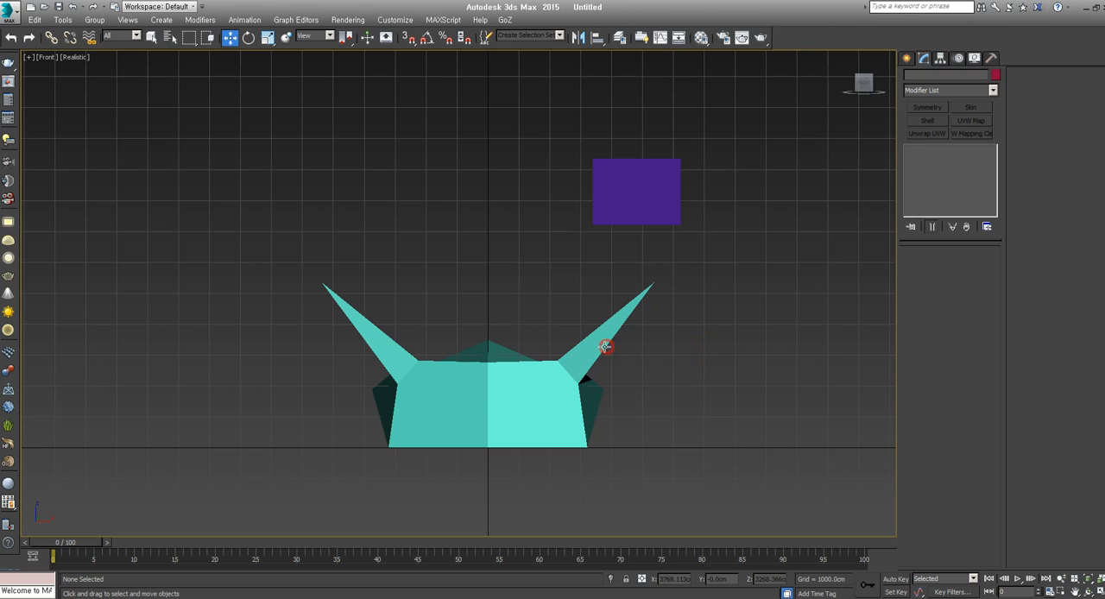
# Enter vertex editing on the original half and attach the purple box to it
pyautogui.click(605, 346)
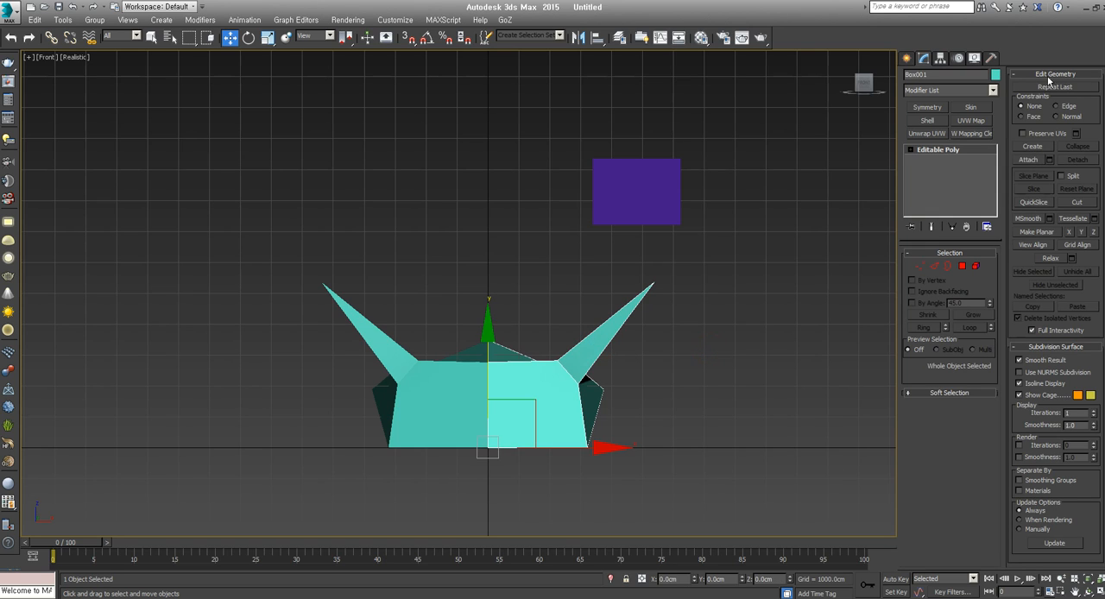
pyautogui.click(916, 266)
pyautogui.click(934, 266)
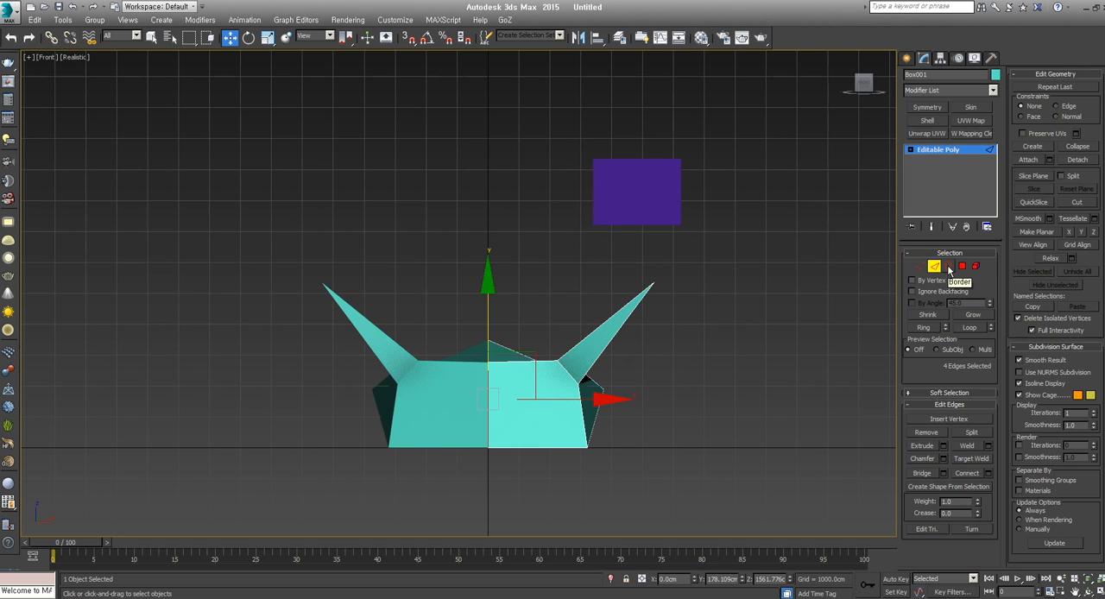
pyautogui.click(962, 267)
pyautogui.click(921, 267)
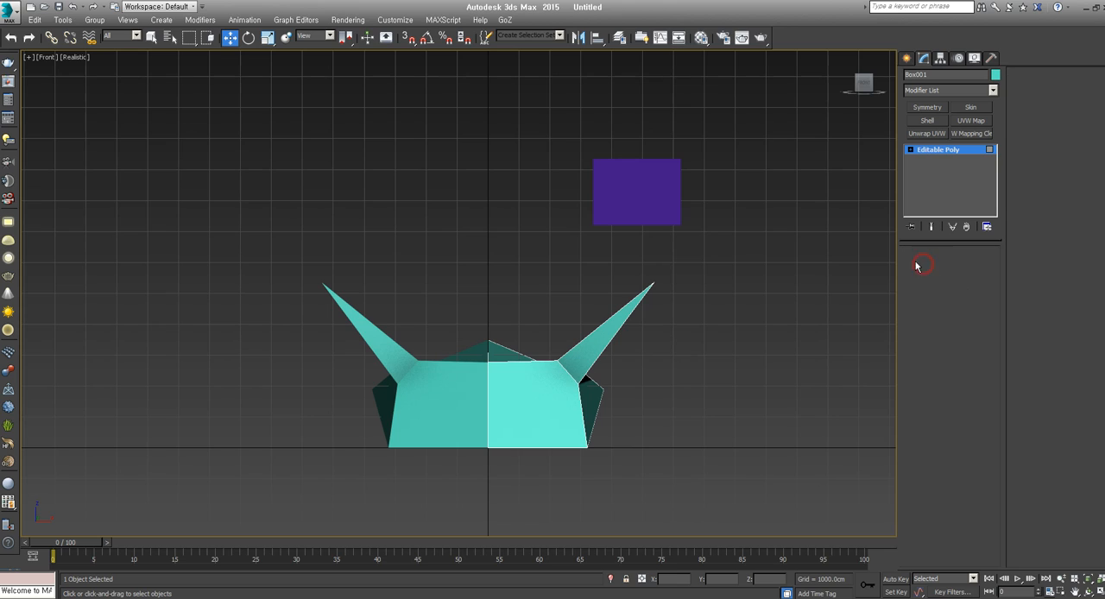
pyautogui.click(1029, 161)
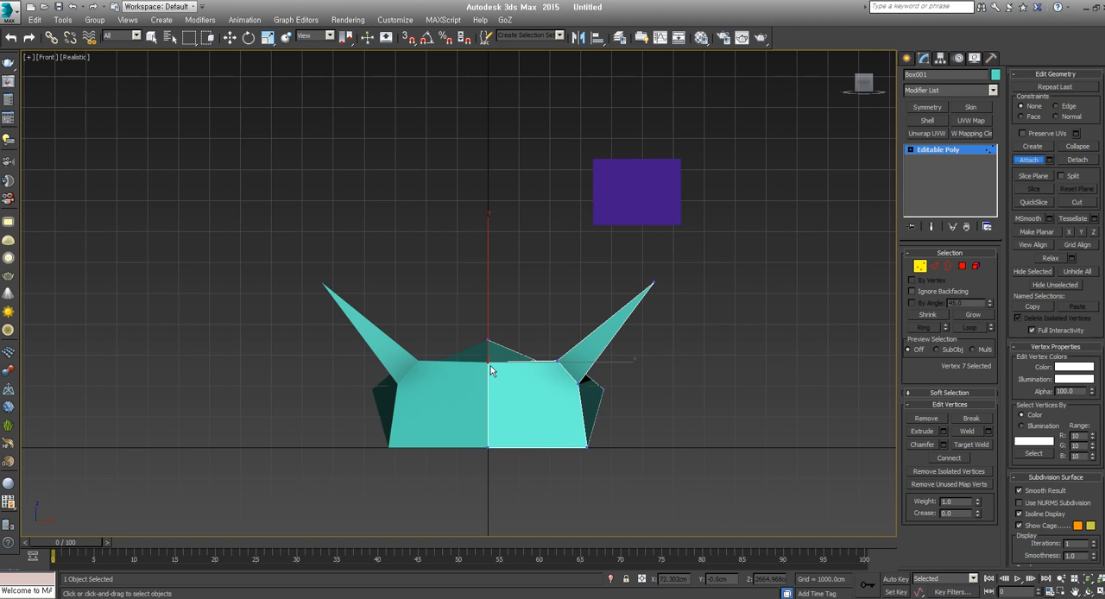
pyautogui.click(659, 210)
pyautogui.rightClick(778, 269)
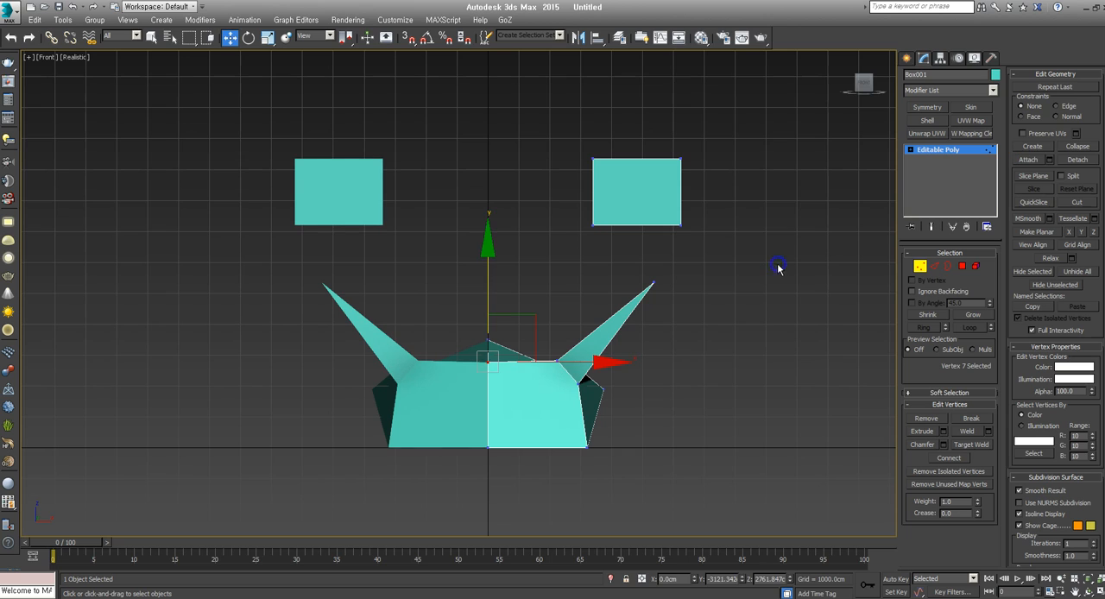
# Try moving the two vertices at the attached box's outer upper corner, and undo the moves
pyautogui.moveTo(669, 171); pyautogui.dragTo(669, 173)
pyautogui.moveTo(725, 108)
pyautogui.mouseDown()
pyautogui.moveTo(663, 145)
pyautogui.moveTo(734, 115)
pyautogui.moveTo(687, 136)
pyautogui.moveTo(718, 120)
pyautogui.mouseUp()
pyautogui.rightClick(719, 119)
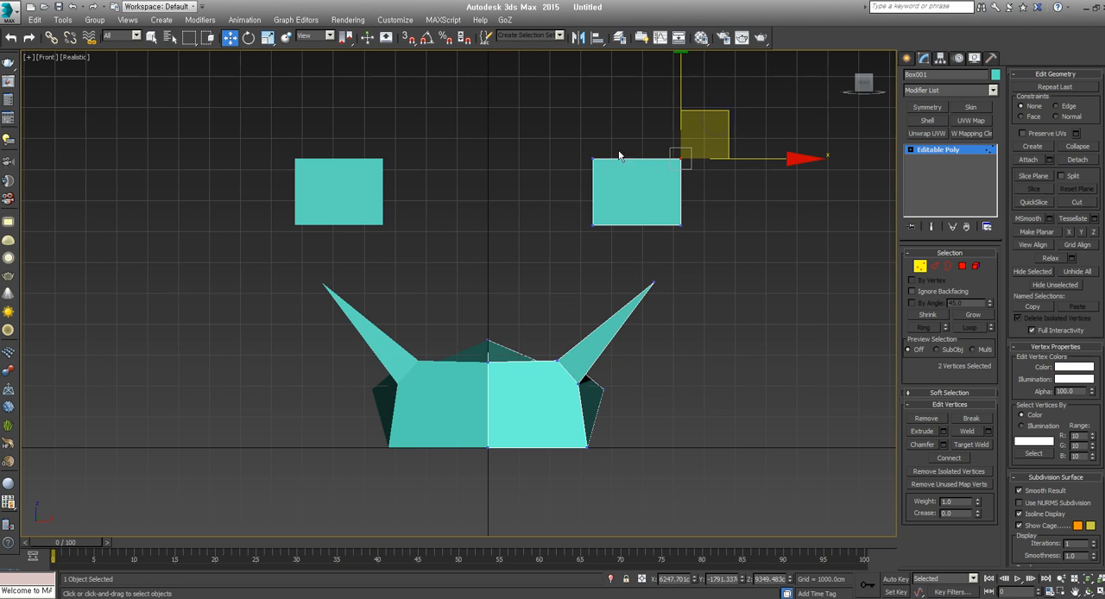
pyautogui.scroll(-4, 617, 288)
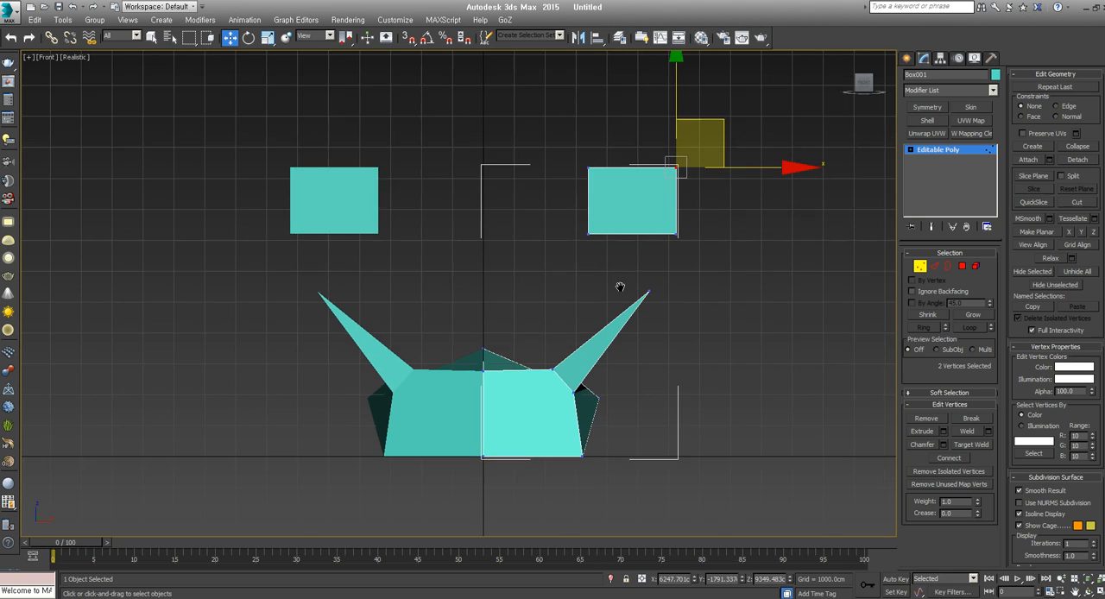
pyautogui.scroll(2, 616, 285)
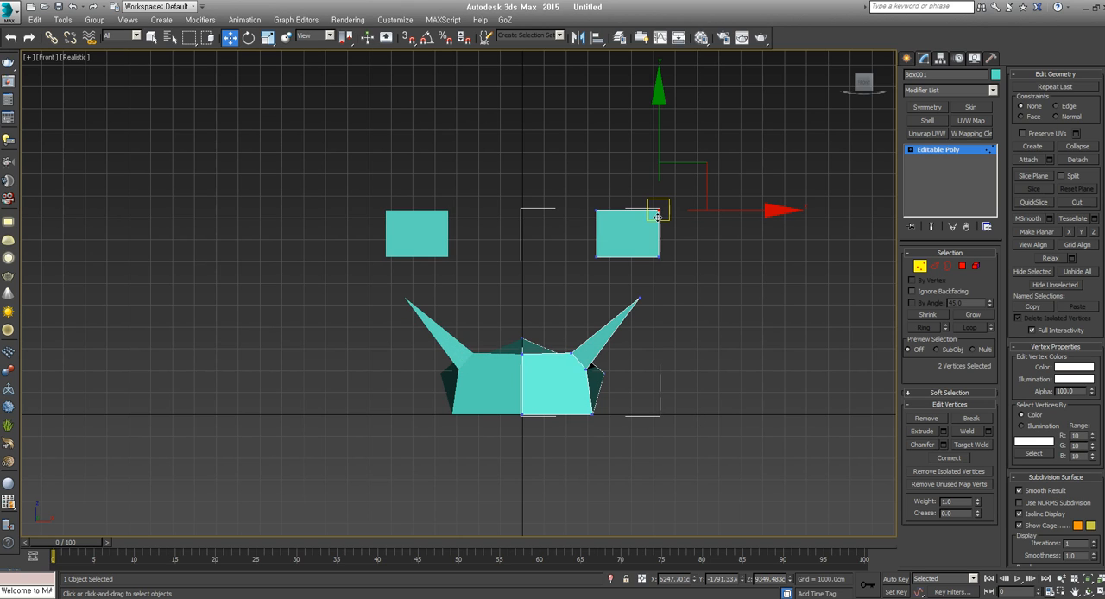
pyautogui.moveTo(657, 216)
pyautogui.mouseDown()
pyautogui.moveTo(653, 228)
pyautogui.moveTo(663, 197)
pyautogui.mouseUp()
pyautogui.hotkey('ctrl', 'z')
pyautogui.moveTo(648, 359); pyautogui.dragTo(720, 338, button='middle')
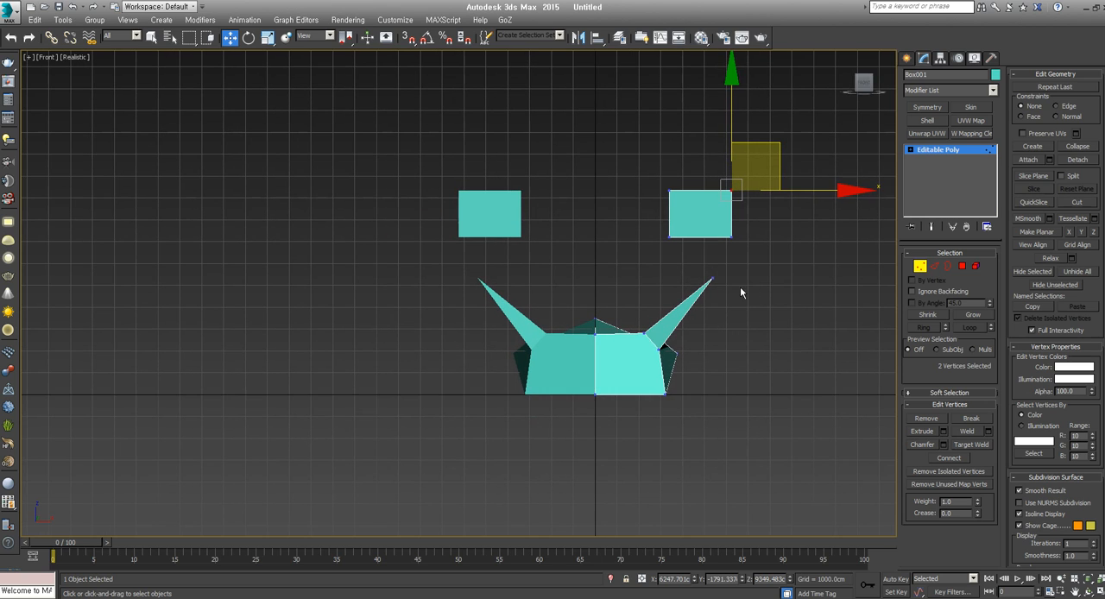
pyautogui.moveTo(731, 283); pyautogui.dragTo(666, 300, button='middle')
pyautogui.hotkey('ctrl', 'y')
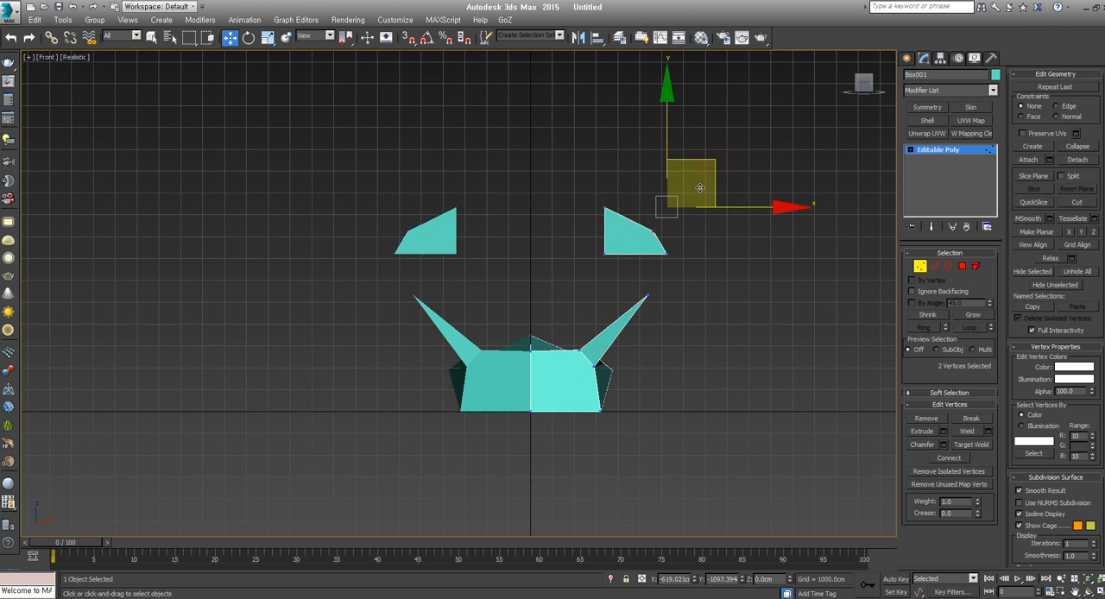
pyautogui.hotkey('ctrl', 'z')
pyautogui.click(1077, 160)
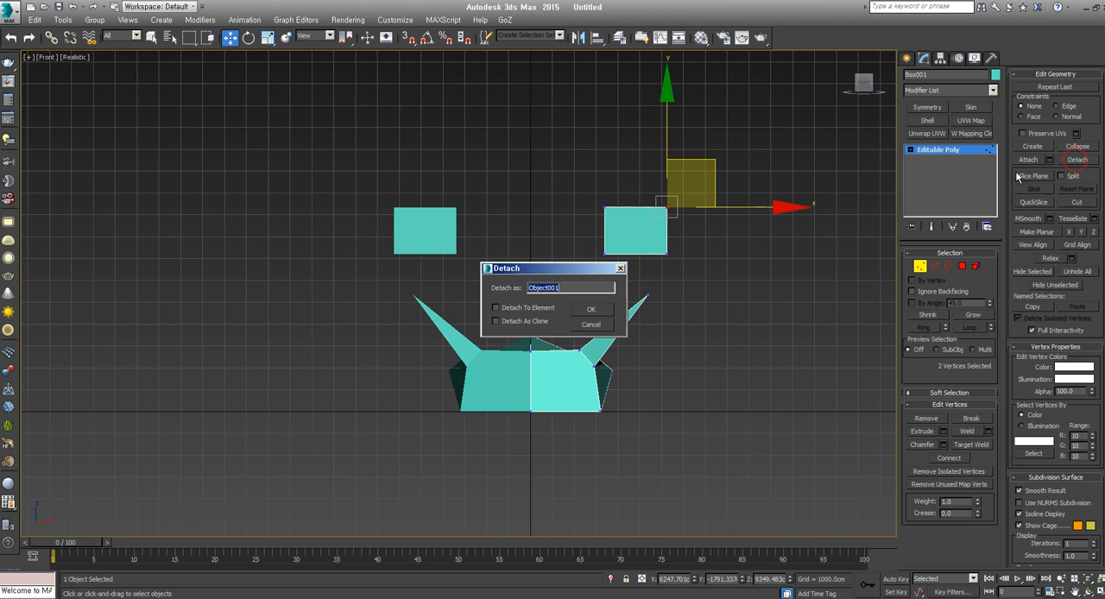
pyautogui.click(600, 325)
pyautogui.click(920, 267)
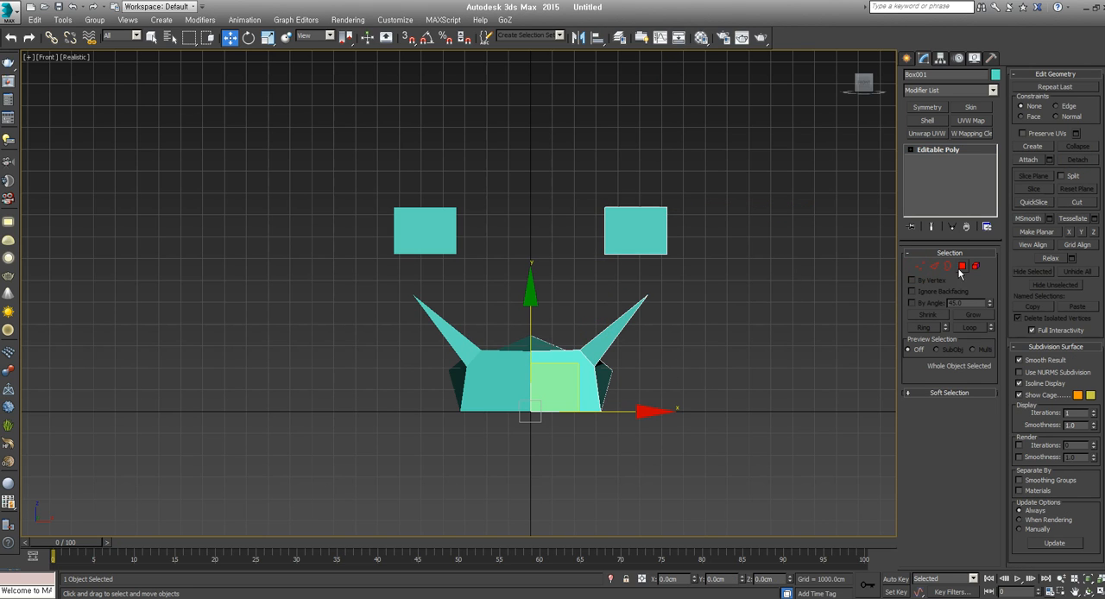
# Select the attached box as an element, detach it as a separate object, and undo the detachment
pyautogui.click(975, 266)
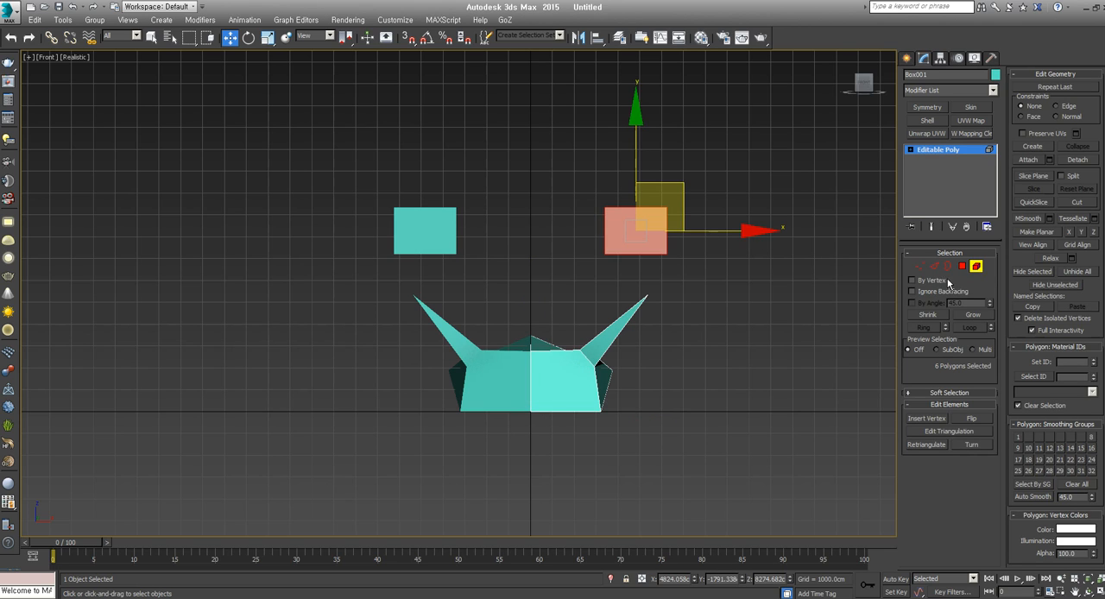
pyautogui.click(574, 355)
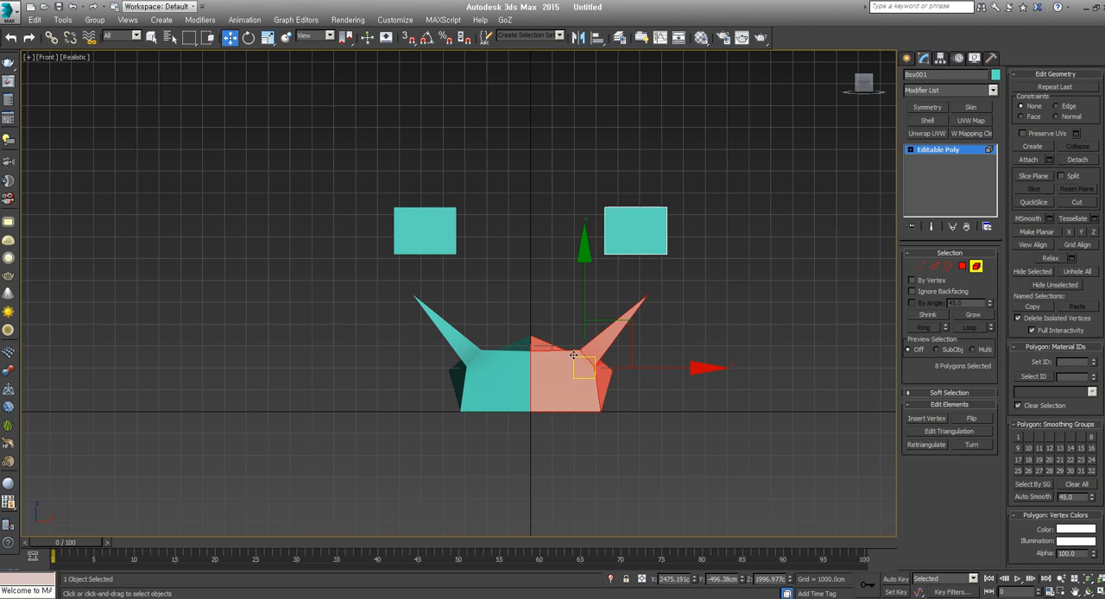
pyautogui.click(636, 245)
pyautogui.click(578, 347)
pyautogui.click(630, 243)
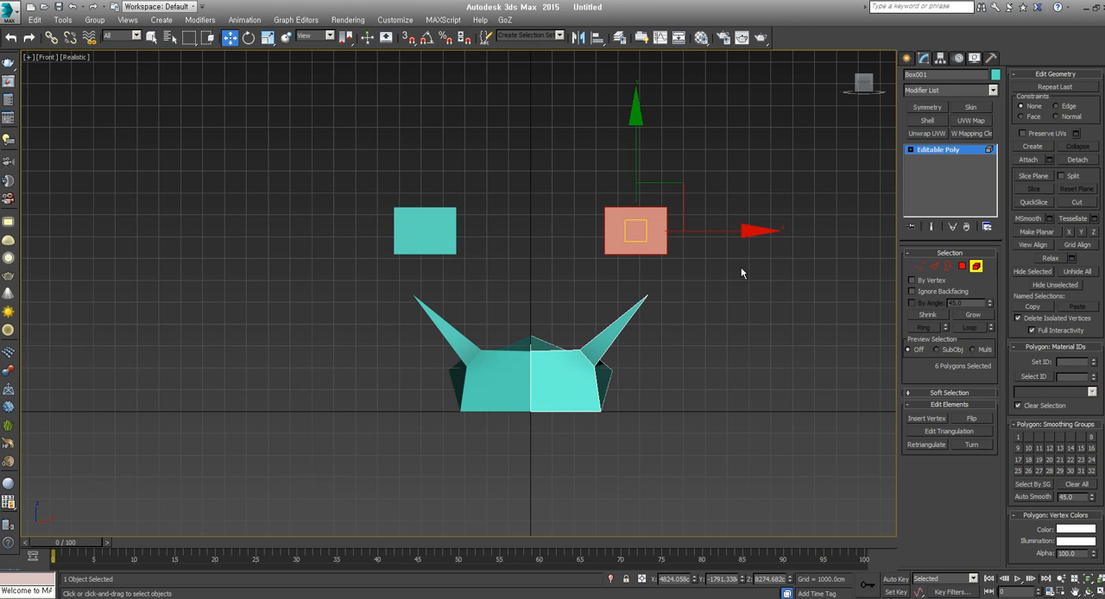
pyautogui.click(1076, 162)
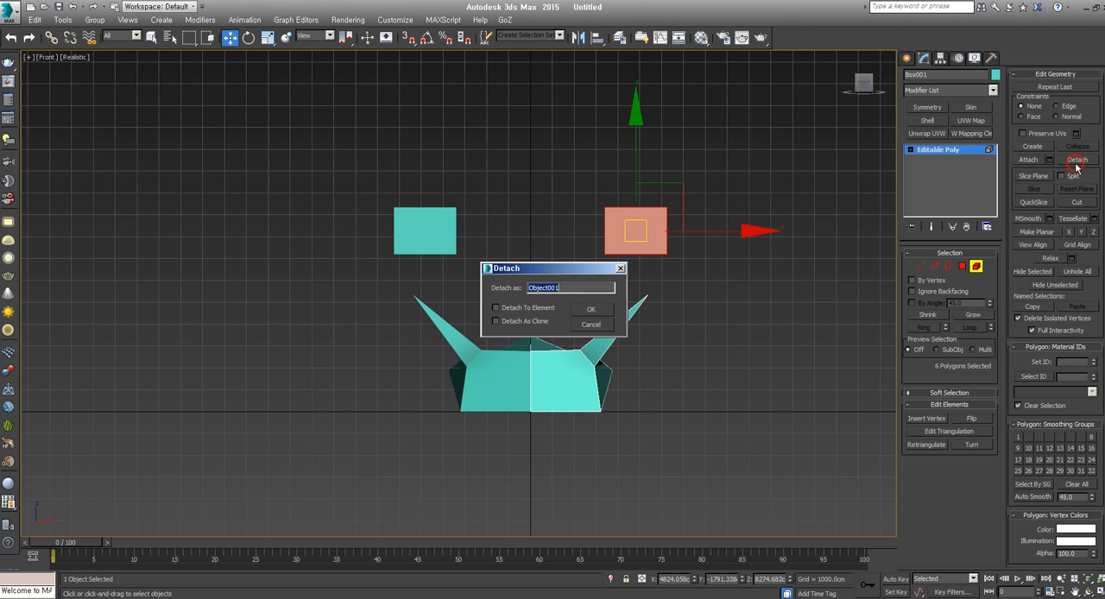
pyautogui.click(592, 312)
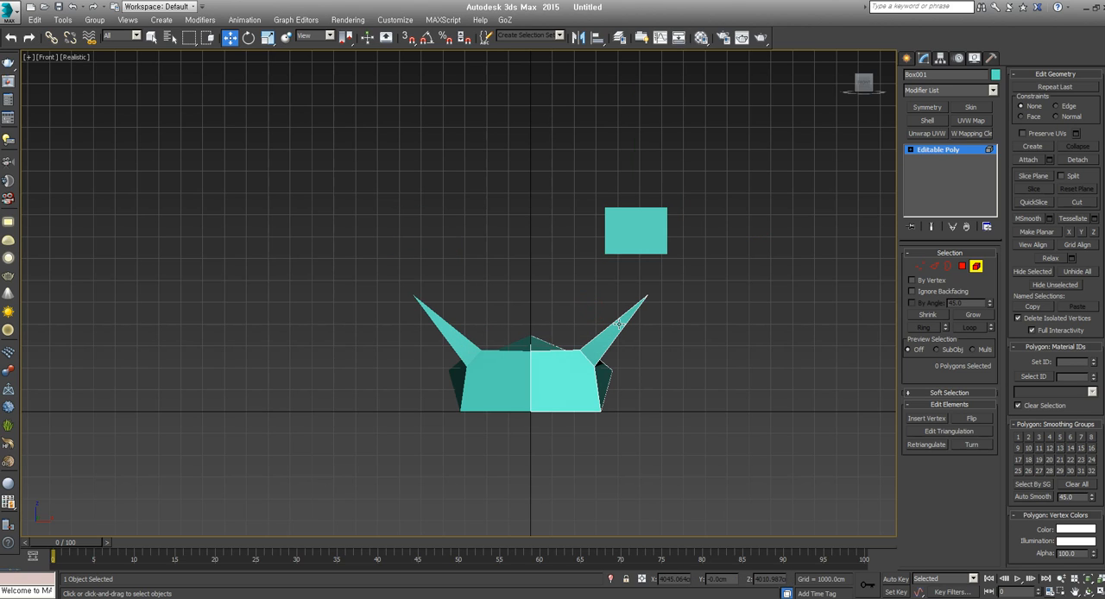
pyautogui.hotkey('ctrl', 'z')
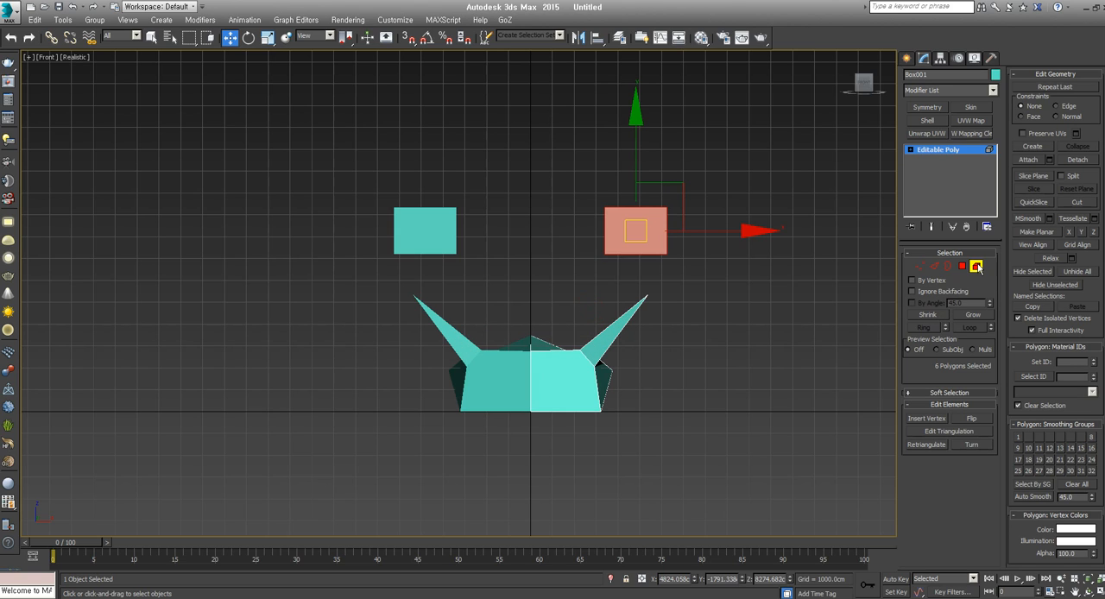
# Delete the attached box element and leave element editing
pyautogui.hotkey('ctrl', 'z')
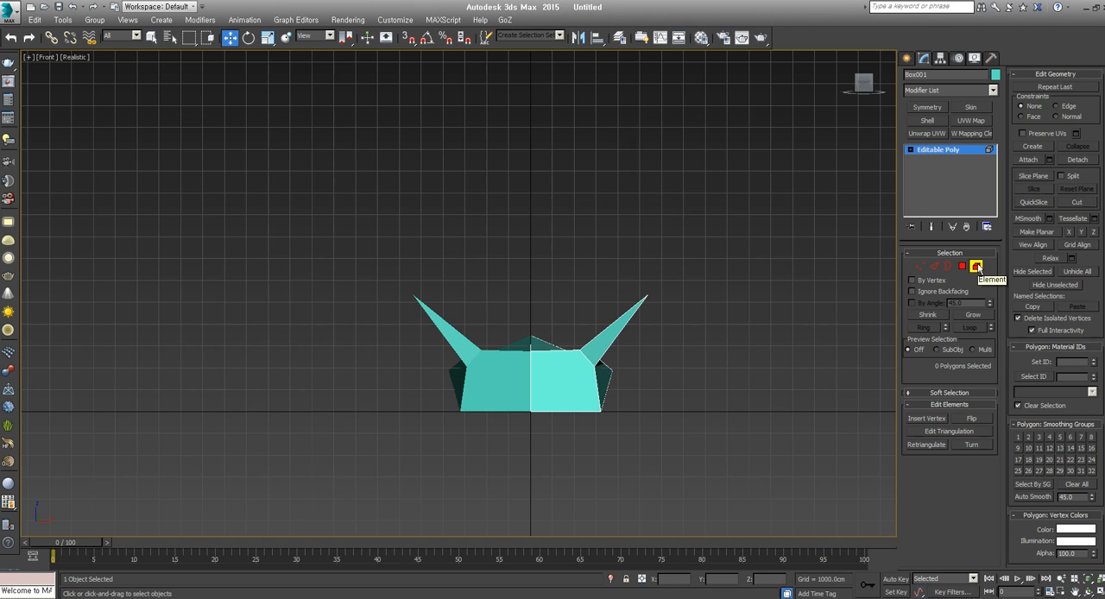
pyautogui.click(977, 267)
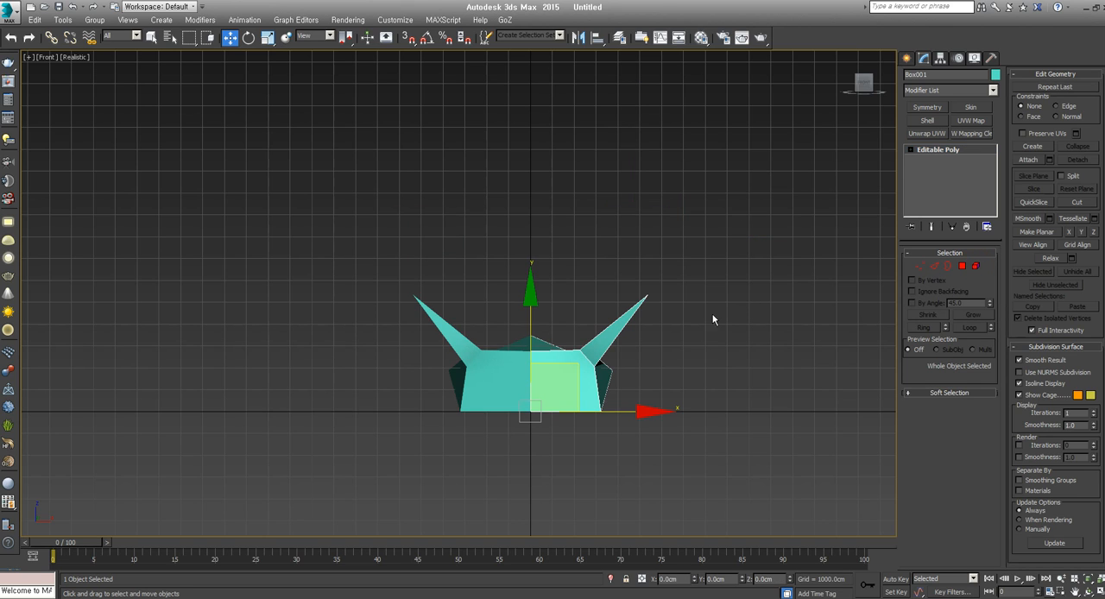
# Try to attach the mirrored half to the original half, and end the Attach command
pyautogui.click(466, 400)
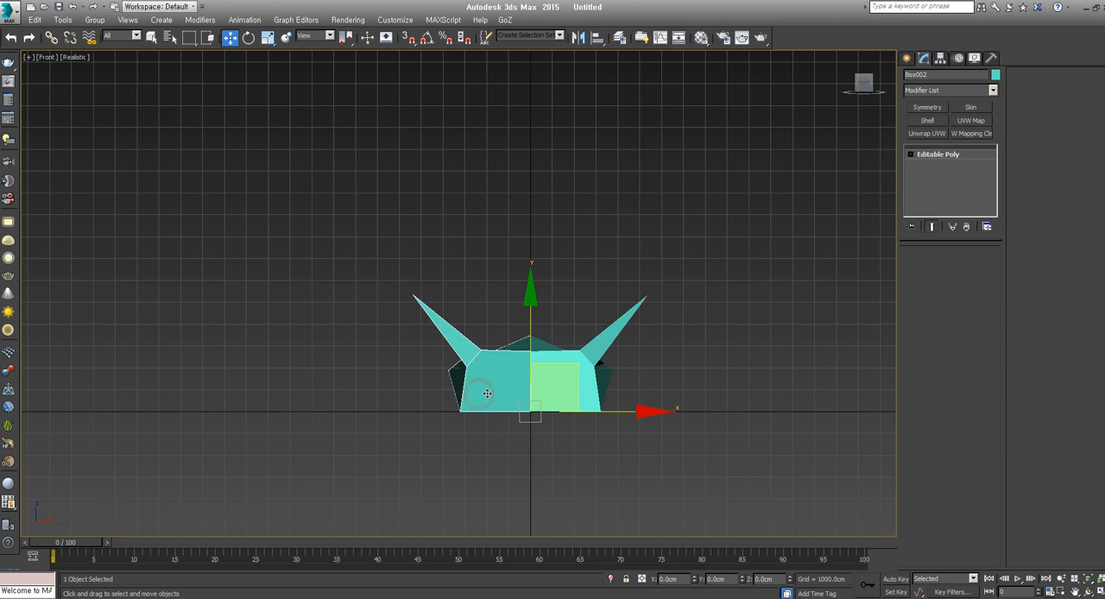
pyautogui.click(567, 385)
pyautogui.click(498, 385)
pyautogui.click(614, 341)
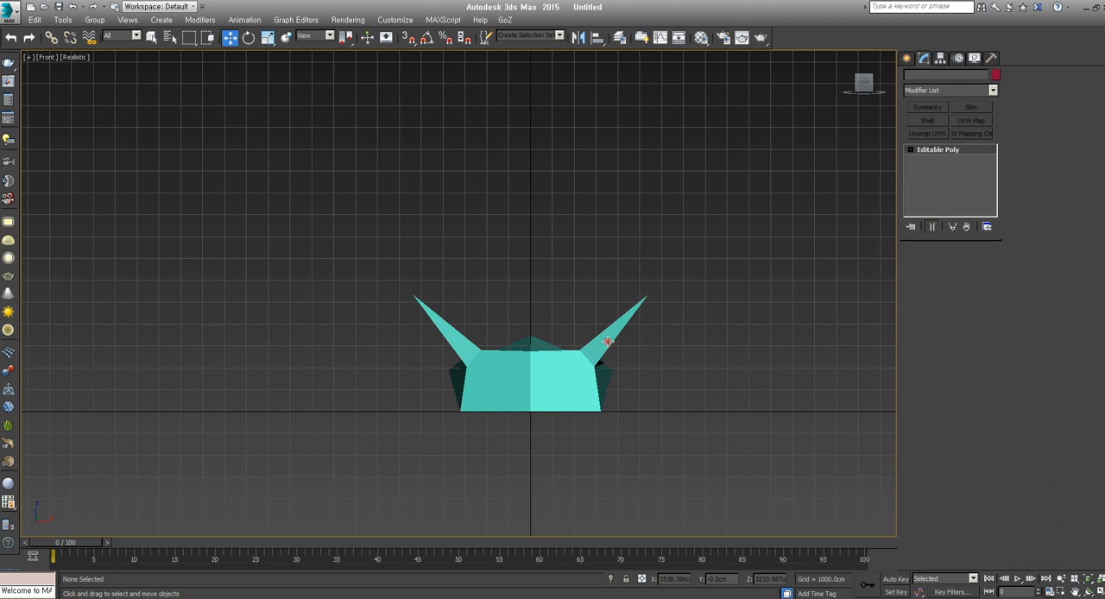
pyautogui.click(1027, 160)
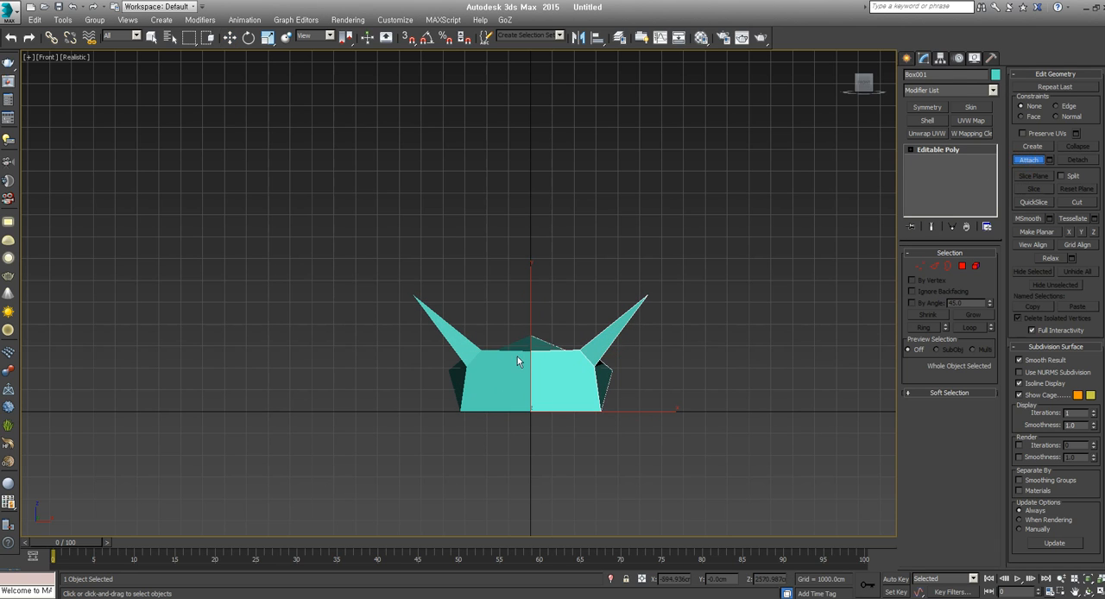
pyautogui.click(609, 377)
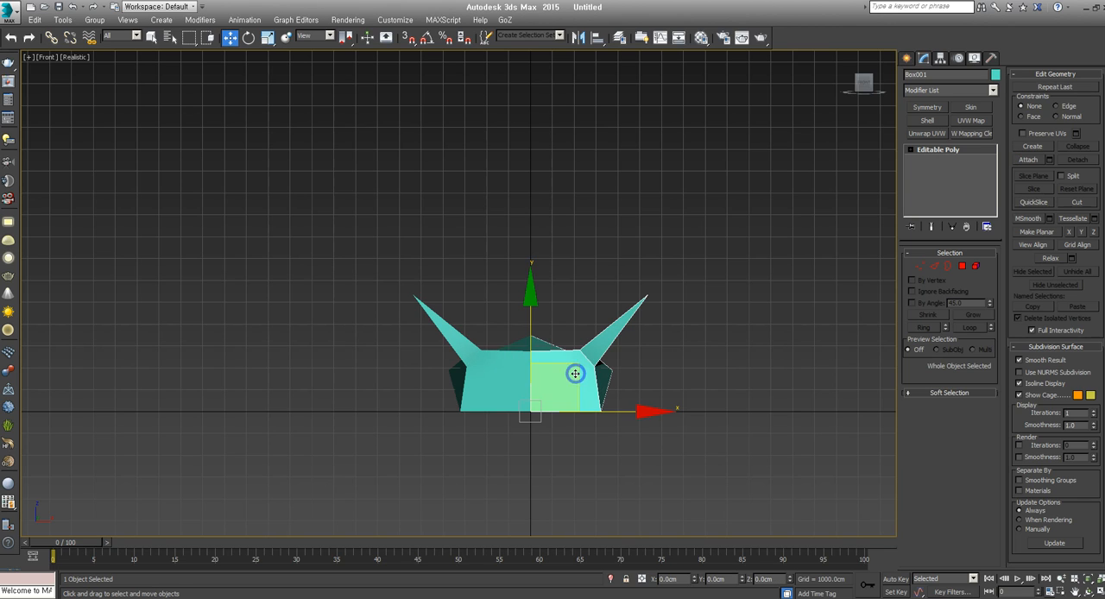
# Convert the original half to Editable Poly and attach the mirrored half to it
pyautogui.rightClick(581, 370)
pyautogui.moveTo(628, 487)
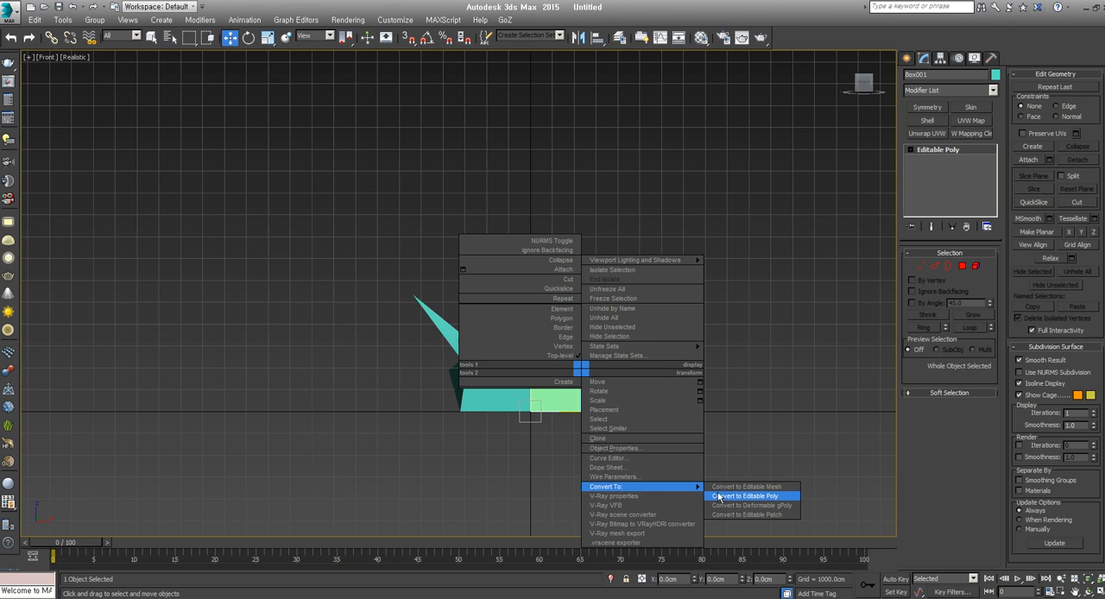
pyautogui.click(723, 491)
pyautogui.click(1027, 160)
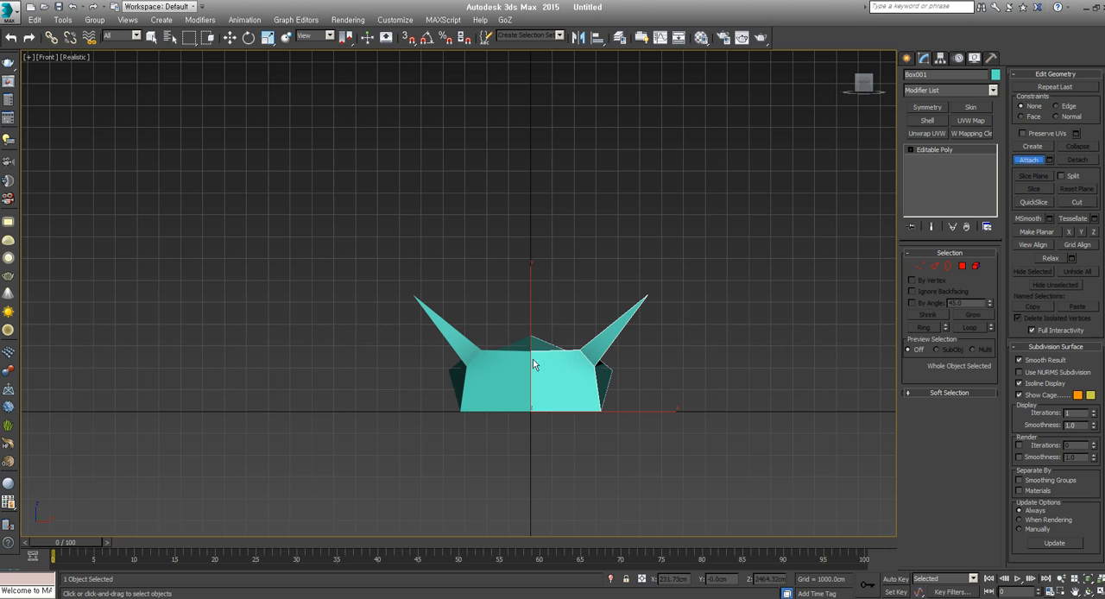
# Enter vertex editing, select the vertices along the centre seam, examine them in wireframe, and clear the selection
pyautogui.click(920, 266)
pyautogui.scroll(5, 576, 379)
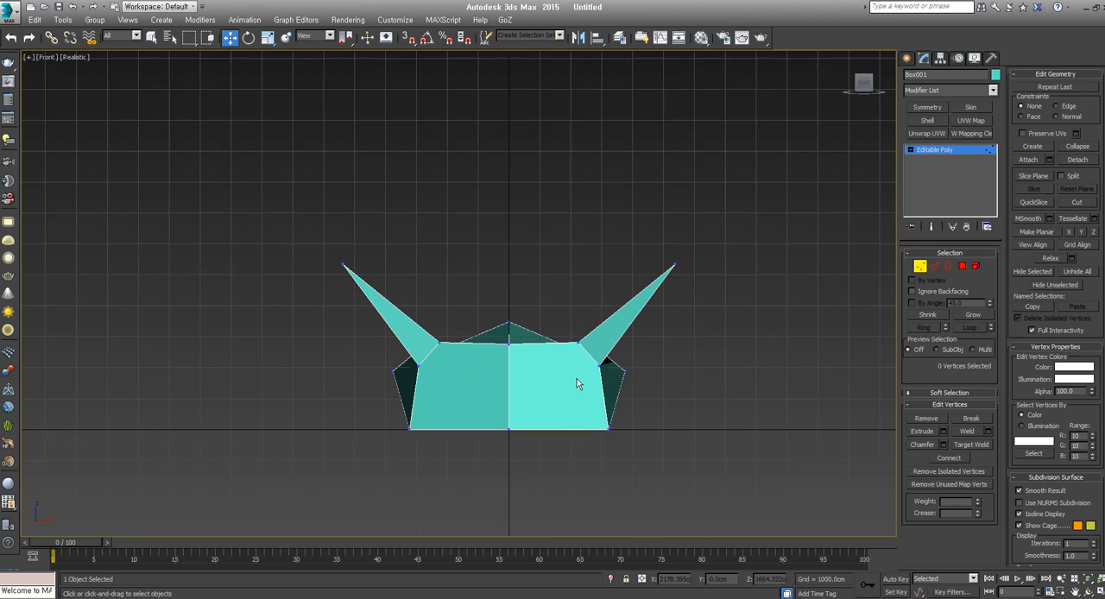
pyautogui.moveTo(518, 260); pyautogui.dragTo(467, 513)
pyautogui.press('F3')
pyautogui.scroll(5, 497, 399)
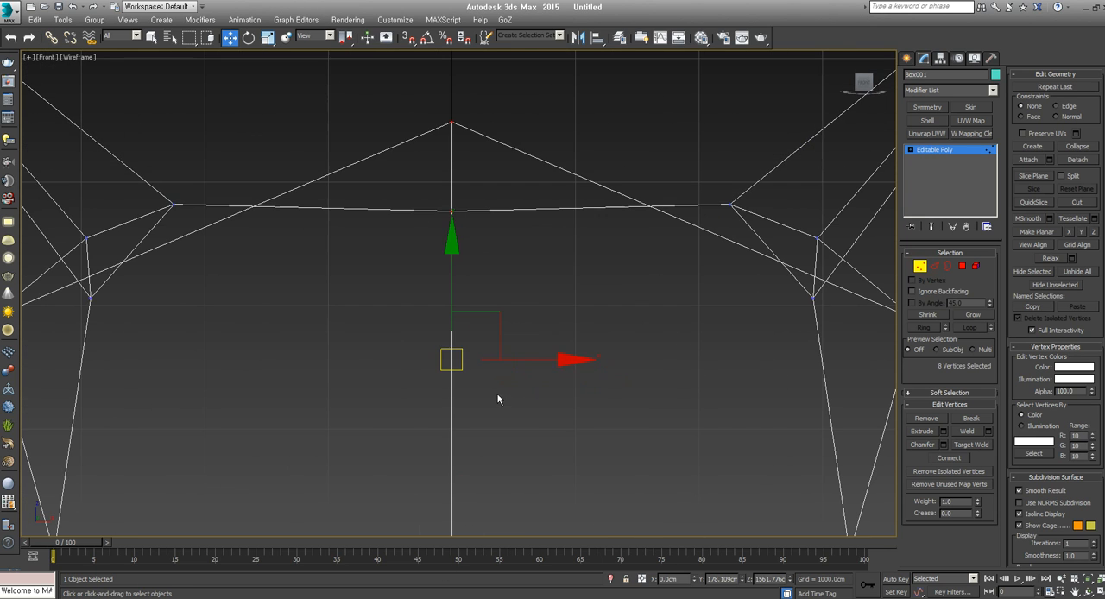
pyautogui.scroll(-5, 453, 212)
pyautogui.click(518, 177)
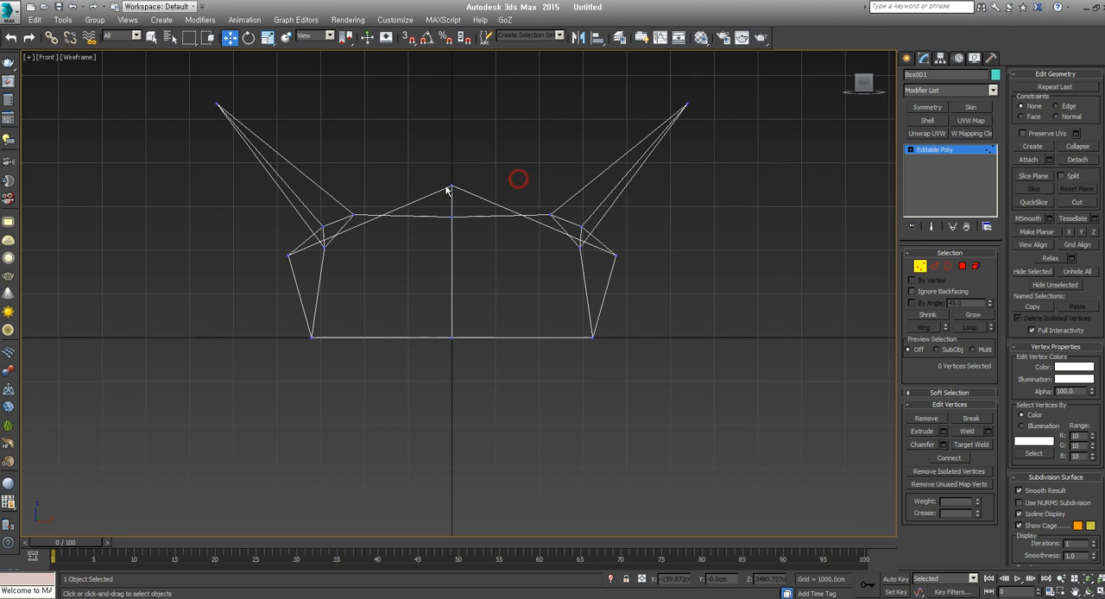
# Try pulling the two coincident vertices at the rear peak of the centre seam apart to opposite sides
pyautogui.scroll(3, 449, 188)
pyautogui.press('F3')
pyautogui.click(454, 186)
pyautogui.scroll(-3, 480, 261)
pyautogui.press('p')
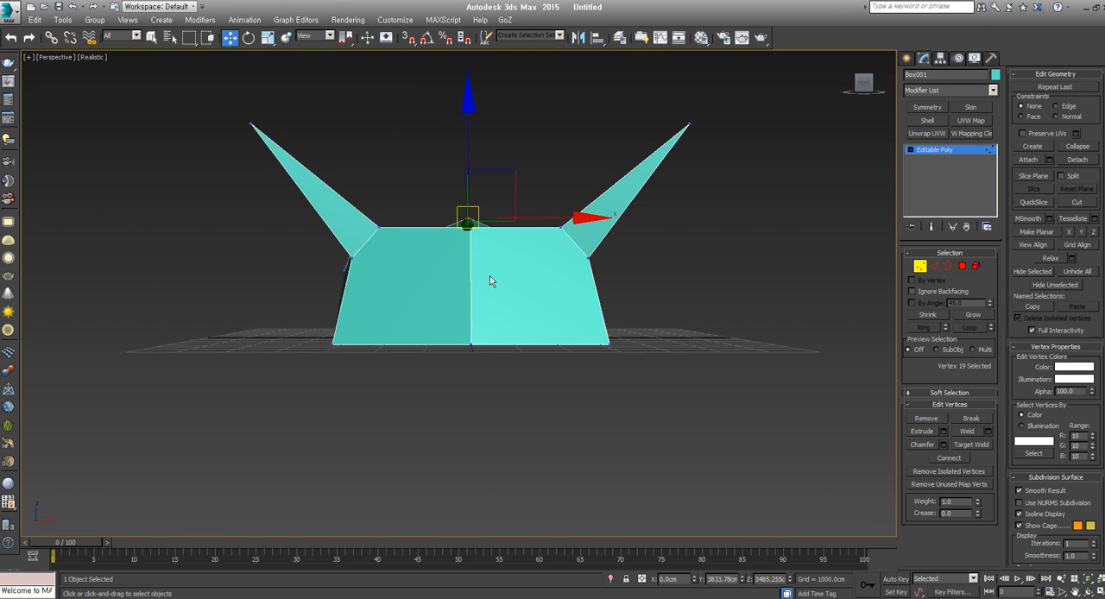
pyautogui.keyDown('alt'); pyautogui.moveTo(489, 276); pyautogui.dragTo(482, 331, button='middle'); pyautogui.keyUp('alt')
pyautogui.scroll(5, 501, 229)
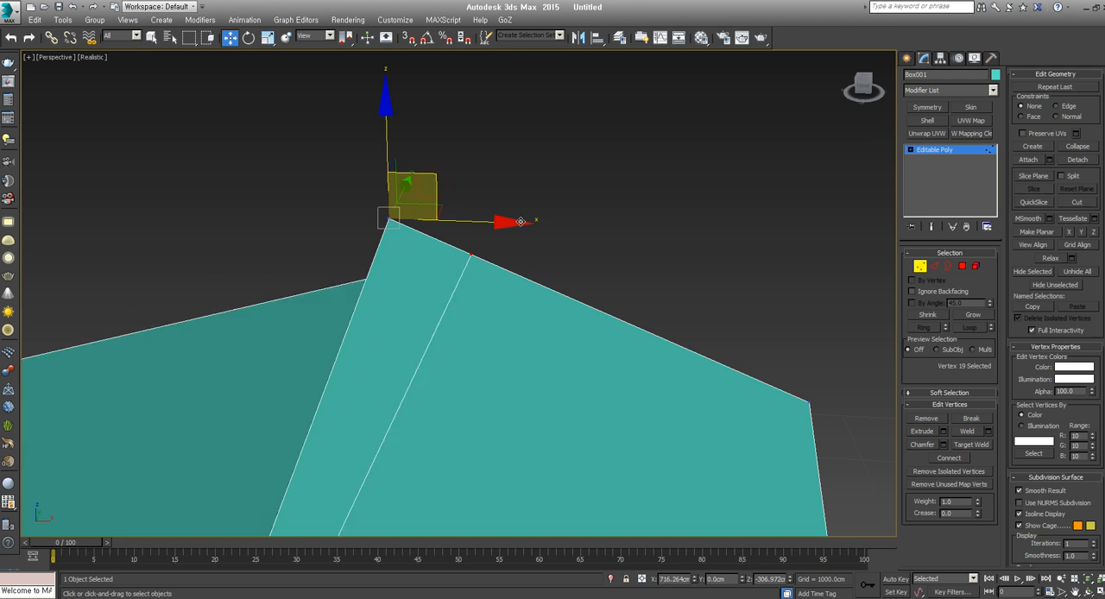
pyautogui.moveTo(427, 192); pyautogui.dragTo(320, 200)
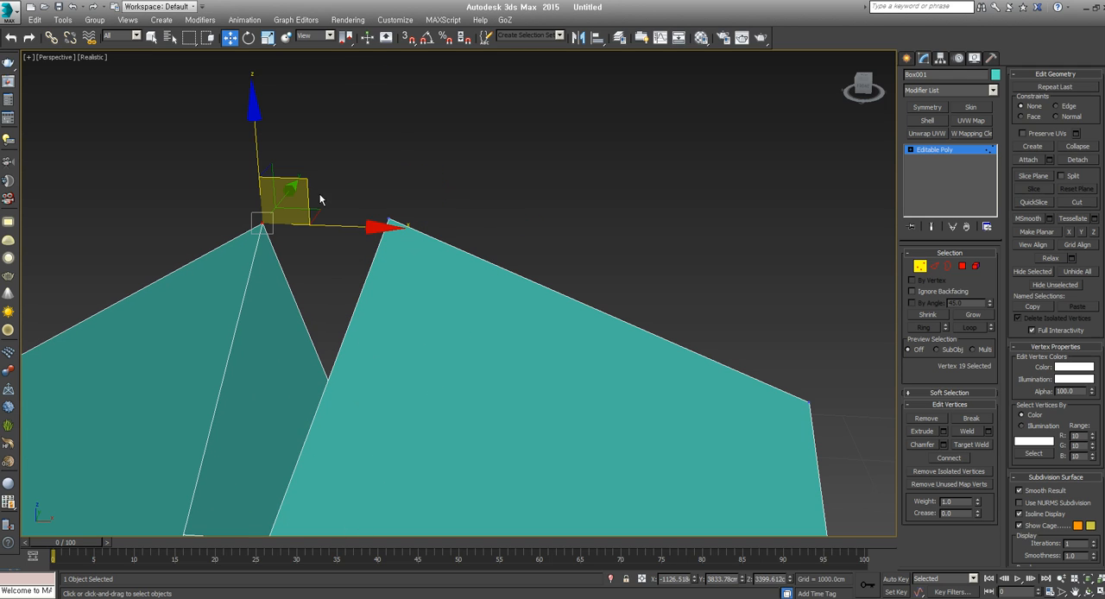
pyautogui.click(388, 223)
pyautogui.moveTo(404, 191); pyautogui.dragTo(523, 276)
pyautogui.scroll(-3, 522, 277)
pyautogui.keyDown('alt'); pyautogui.moveTo(522, 277); pyautogui.dragTo(523, 357, button='middle'); pyautogui.keyUp('alt')
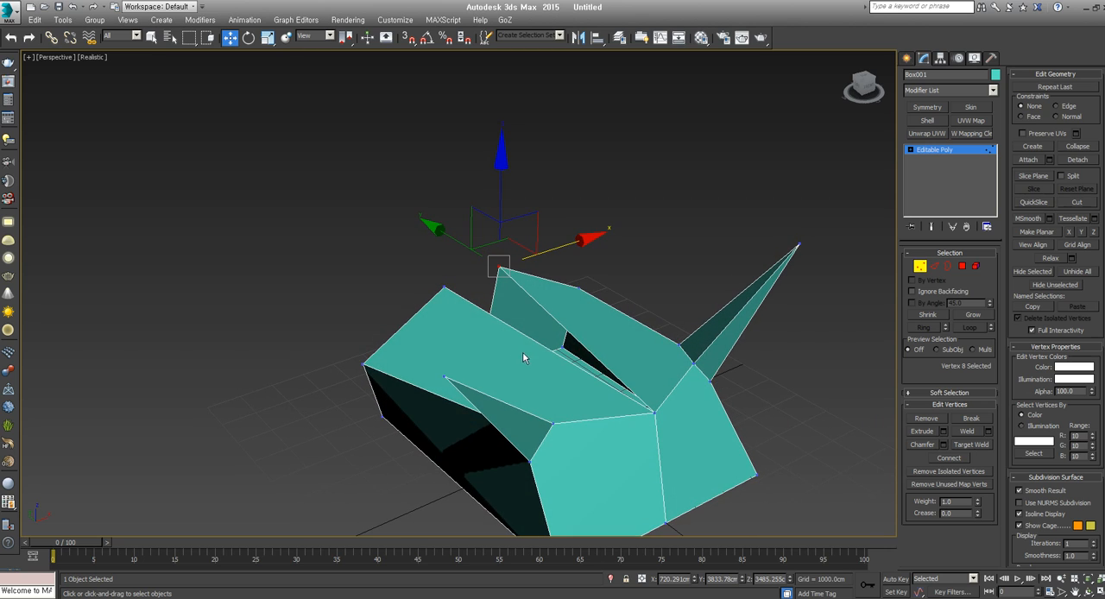
# Undo the moves of the two vertices at the seam's rear peak
pyautogui.click(742, 37)
pyautogui.click(640, 111)
pyautogui.hotkey('ctrl', 'z')
pyautogui.hotkey('ctrl', 'z')
pyautogui.hotkey('ctrl', 'z')
# Select all vertices along the centre seam in the Front view and weld them to join the two halves
pyautogui.keyDown('alt'); pyautogui.moveTo(625, 367); pyautogui.dragTo(558, 336, button='middle'); pyautogui.keyUp('alt')
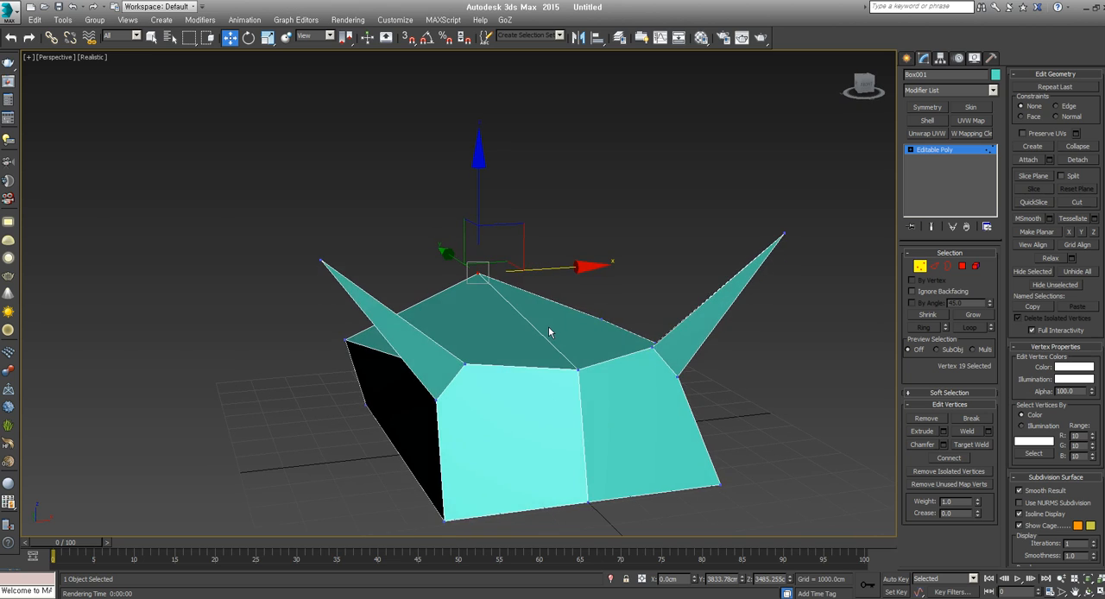
pyautogui.press('F3')
pyautogui.press('f')
pyautogui.press('F3')
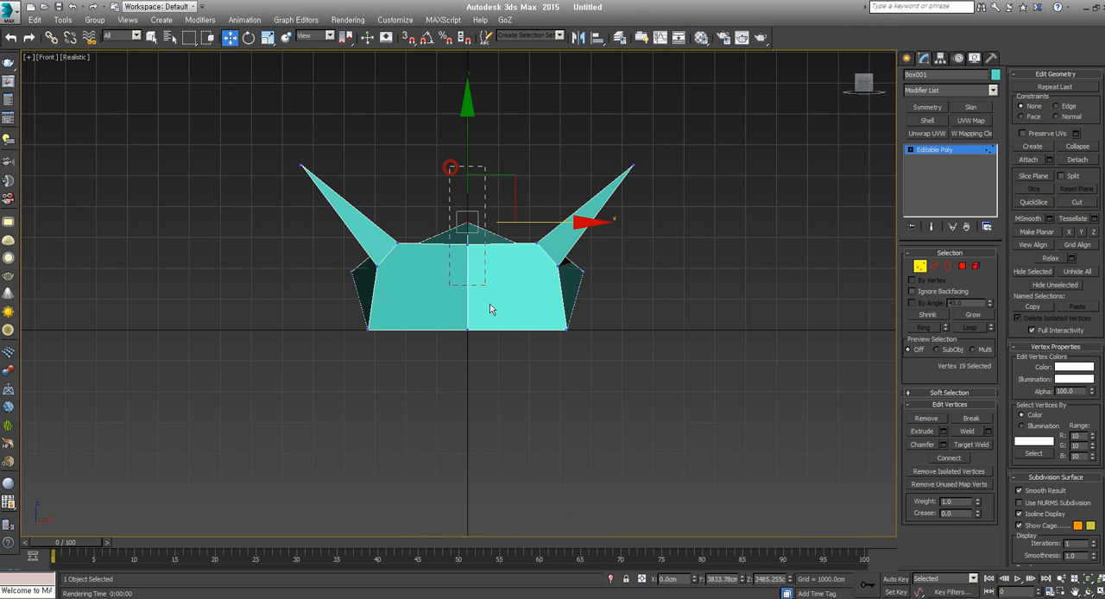
pyautogui.moveTo(489, 304); pyautogui.dragTo(487, 399)
pyautogui.press('p')
pyautogui.scroll(-3, 487, 399)
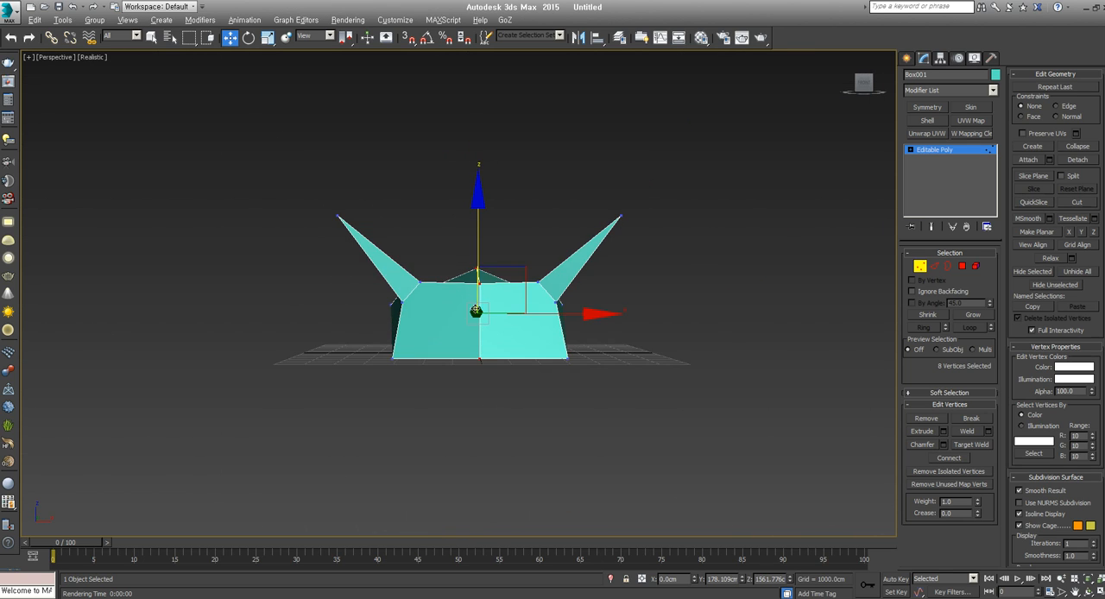
pyautogui.keyDown('alt'); pyautogui.moveTo(488, 394); pyautogui.dragTo(518, 363, button='middle'); pyautogui.keyUp('alt')
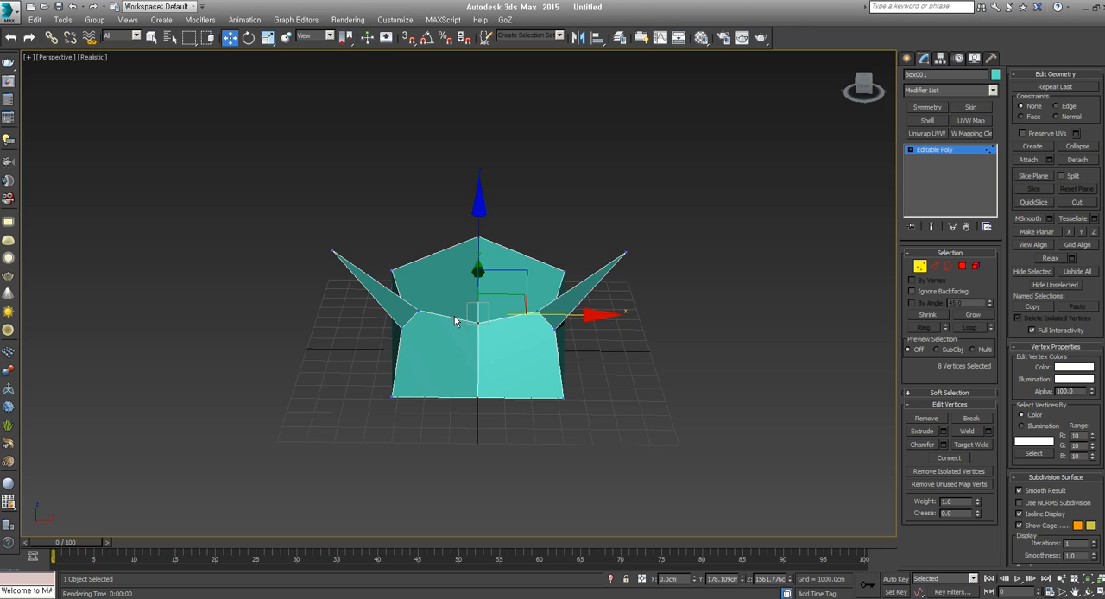
pyautogui.click(965, 432)
pyautogui.click(965, 433)
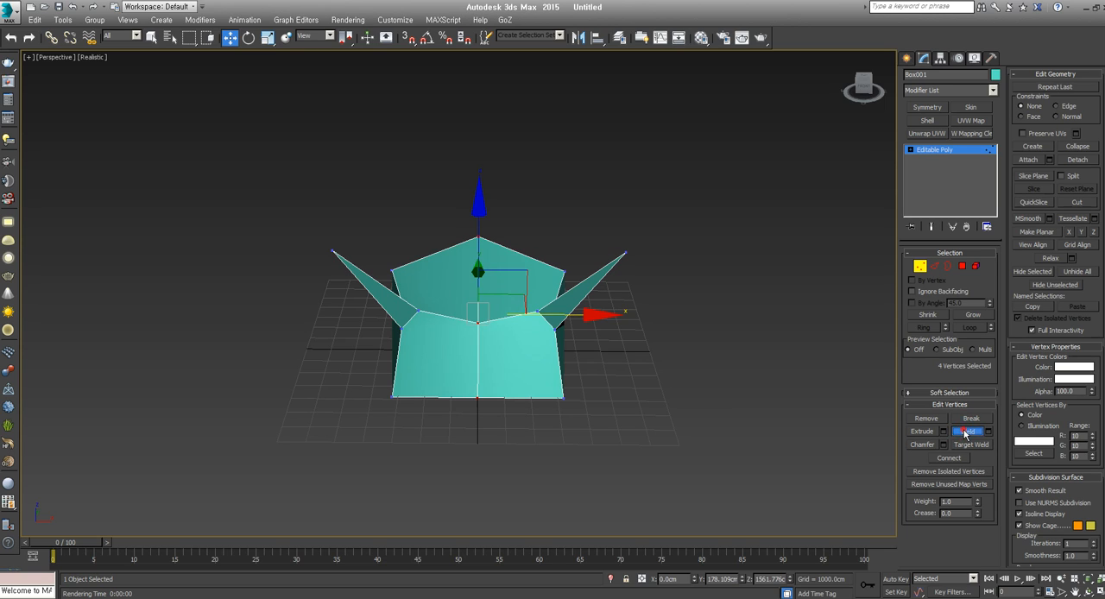
pyautogui.click(965, 432)
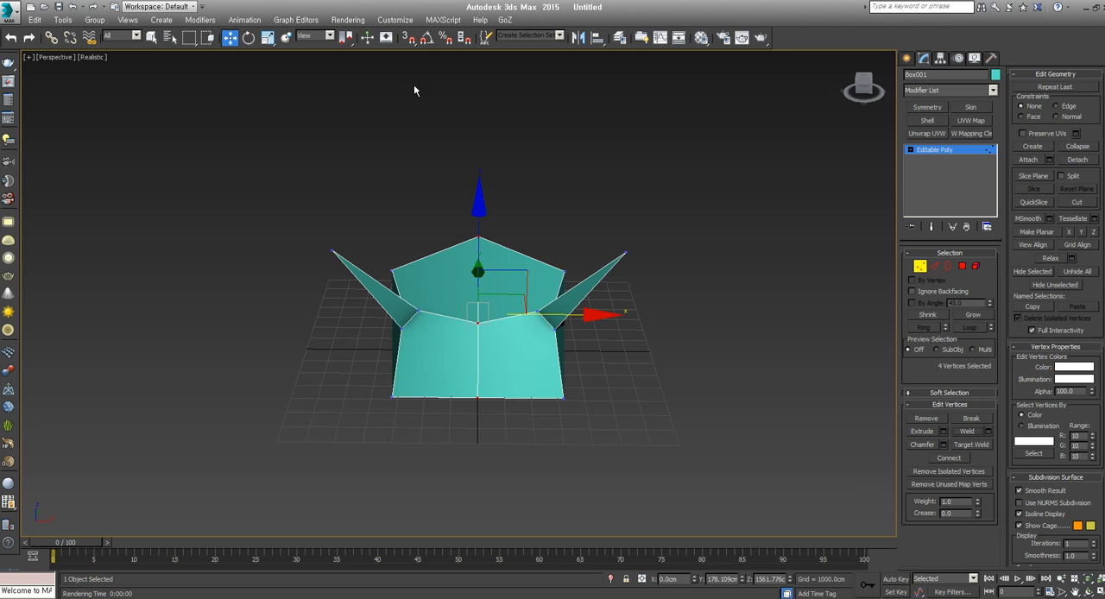
pyautogui.keyDown('alt'); pyautogui.moveTo(506, 247); pyautogui.dragTo(510, 297, button='middle'); pyautogui.keyUp('alt')
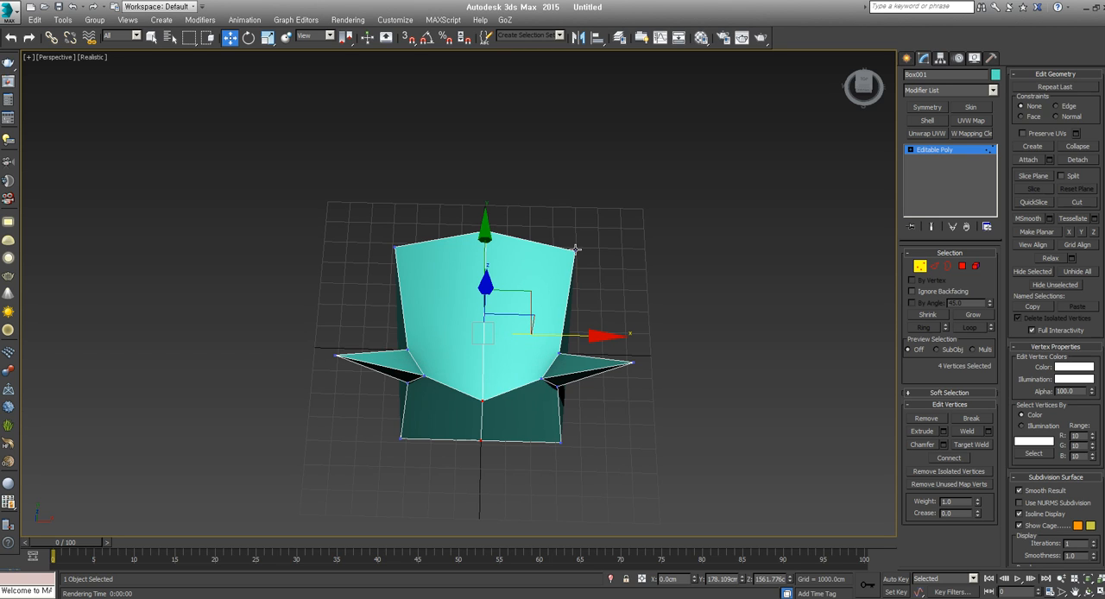
pyautogui.keyDown('alt'); pyautogui.moveTo(558, 286); pyautogui.dragTo(555, 311, button='middle'); pyautogui.keyUp('alt')
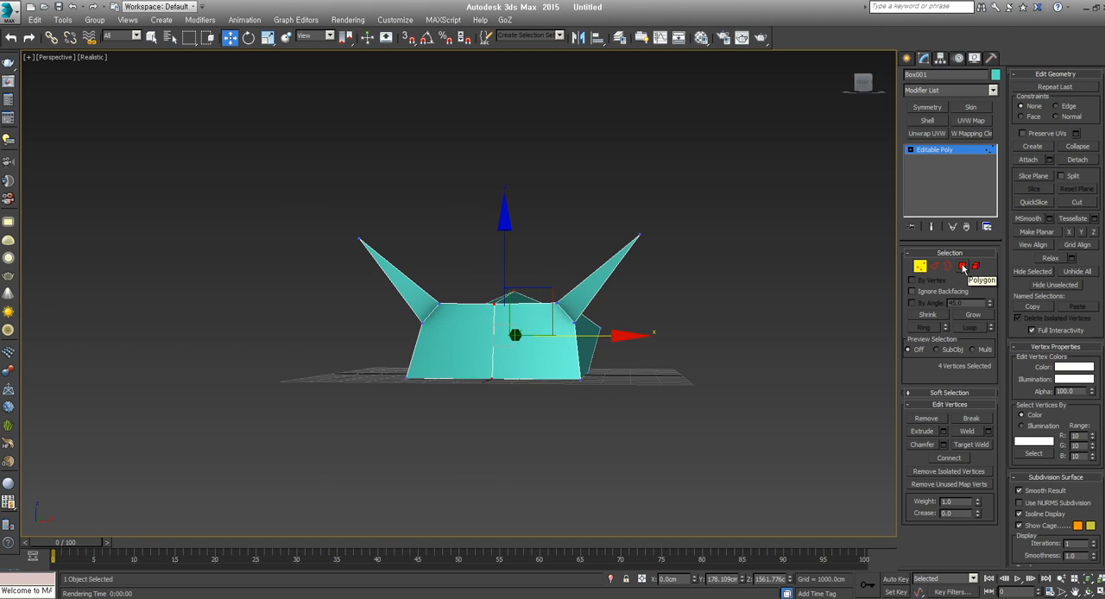
# Select all polygons of the mirrored half, delete them, and leave polygon editing
pyautogui.press('z')
pyautogui.click(963, 267)
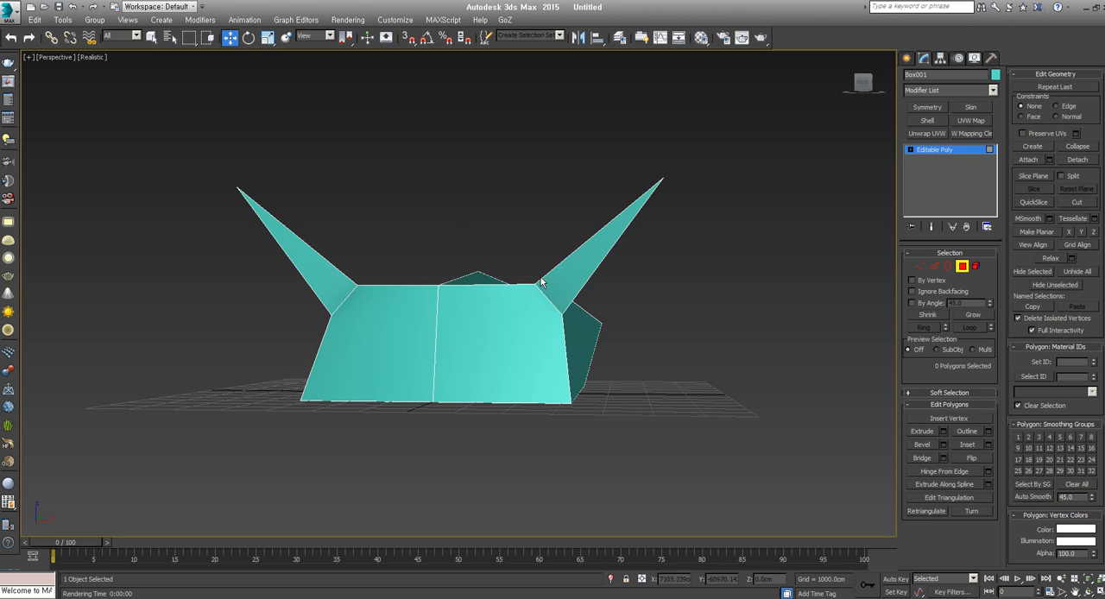
pyautogui.keyDown('alt'); pyautogui.moveTo(467, 268); pyautogui.dragTo(506, 271, button='middle'); pyautogui.keyUp('alt')
pyautogui.moveTo(242, 304); pyautogui.dragTo(443, 410)
pyautogui.press('f')
pyautogui.moveTo(197, 101); pyautogui.dragTo(421, 415)
pyautogui.press('p')
pyautogui.scroll(-3, 477, 373)
pyautogui.moveTo(483, 371)
pyautogui.keyDown('alt'); pyautogui.mouseDown(button='middle')
pyautogui.moveTo(284, 400)
pyautogui.moveTo(489, 375)
pyautogui.moveTo(491, 323)
pyautogui.moveTo(483, 389)
pyautogui.mouseUp(button='middle'); pyautogui.keyUp('alt')
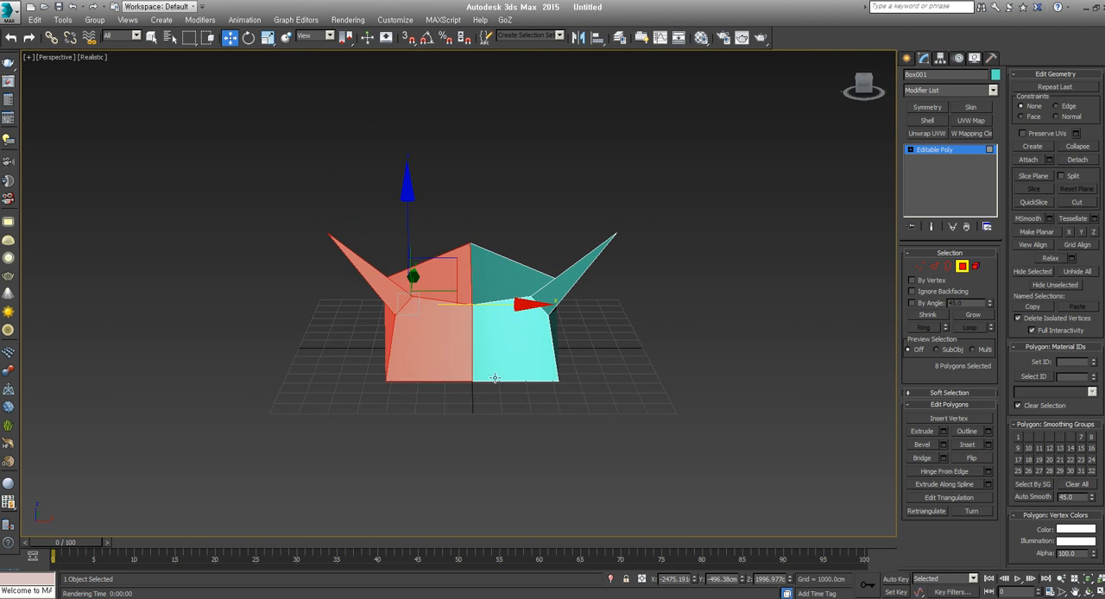
pyautogui.press('Delete')
pyautogui.click(966, 268)
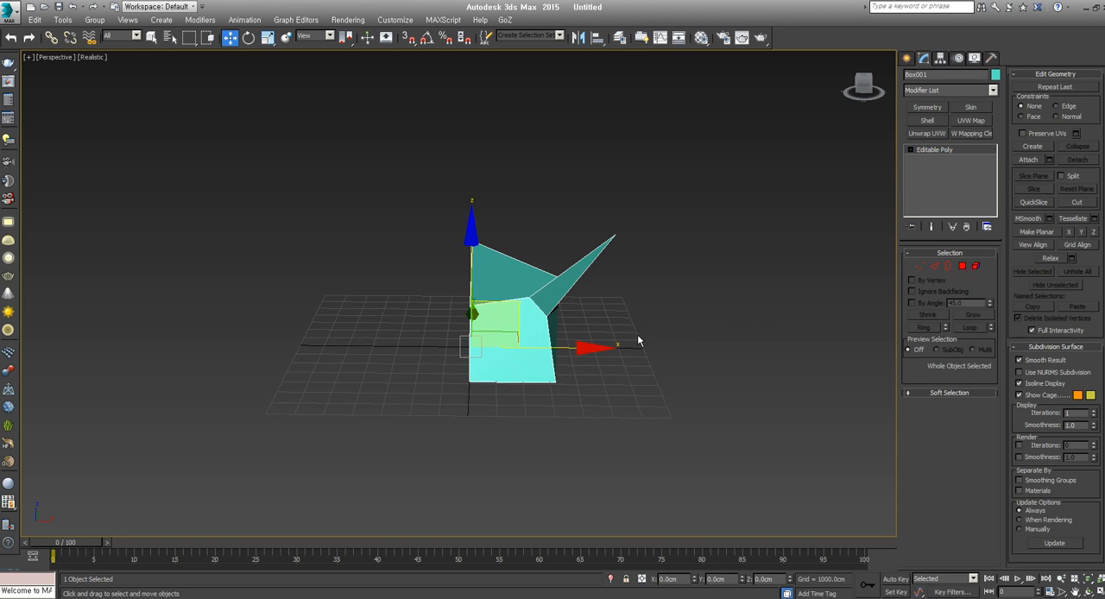
# Apply a Symmetry modifier to the remaining half, then deselect and reselect the model
pyautogui.moveTo(559, 348); pyautogui.dragTo(632, 350)
pyautogui.hotkey('ctrl', 'z')
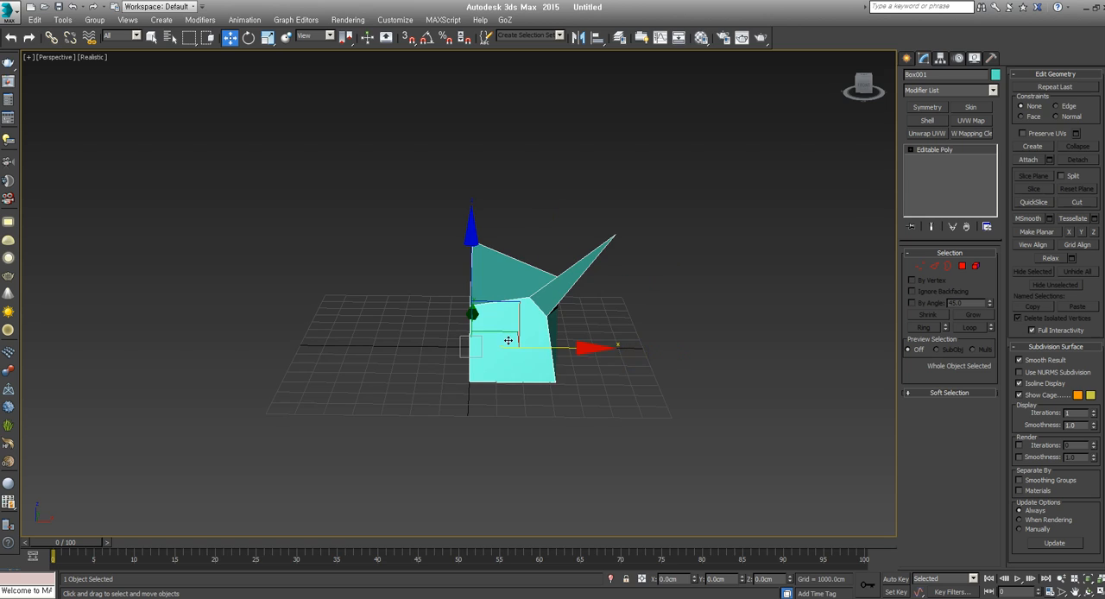
pyautogui.keyDown('alt'); pyautogui.moveTo(509, 340); pyautogui.dragTo(542, 372, button='middle'); pyautogui.keyUp('alt')
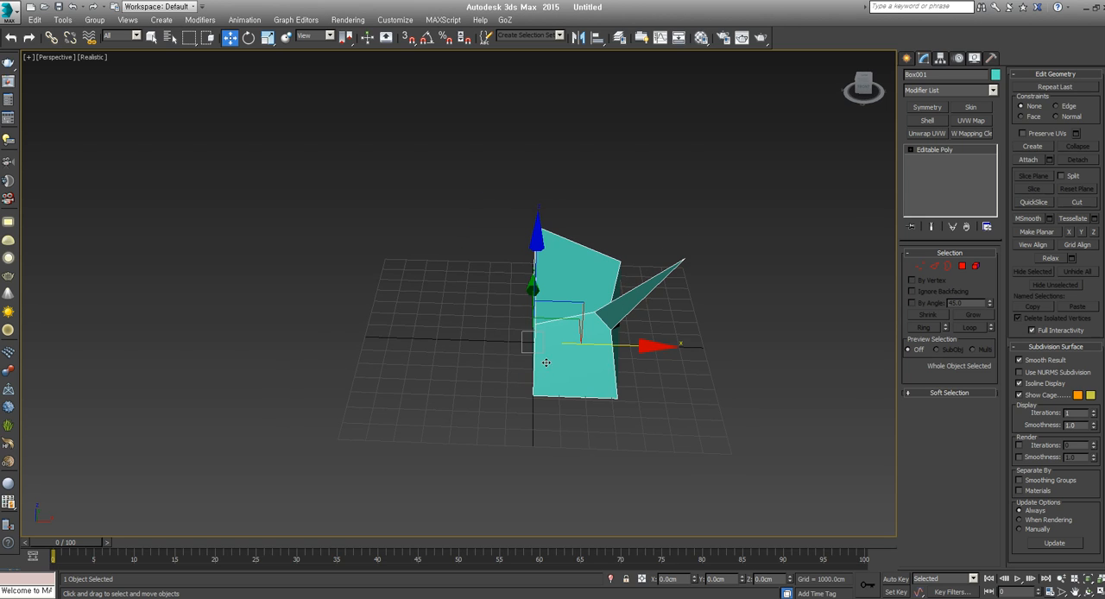
pyautogui.click(938, 92)
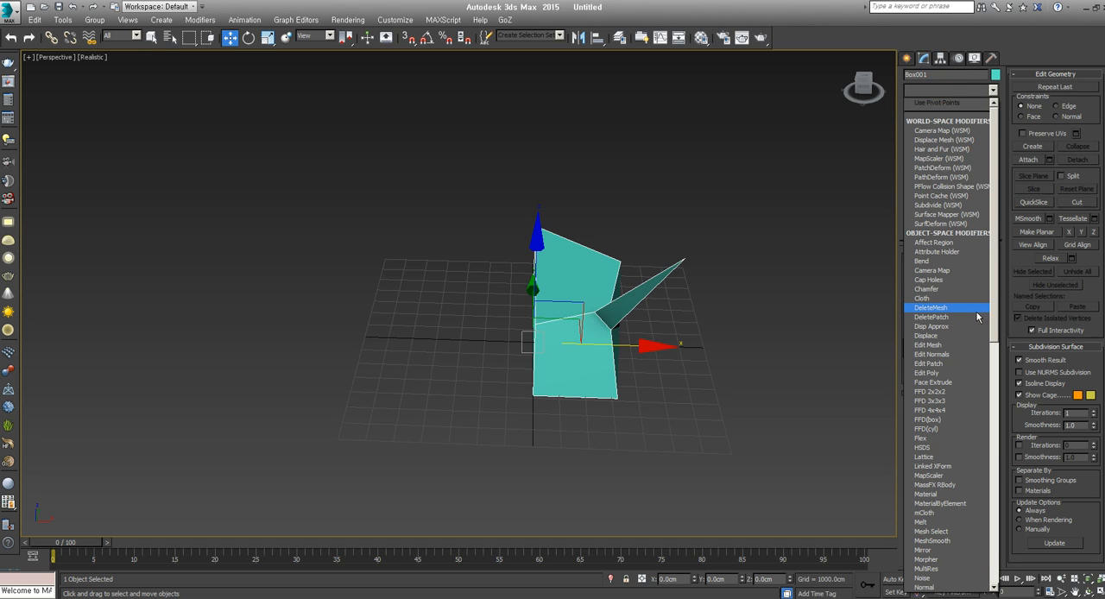
pyautogui.moveTo(993, 309); pyautogui.dragTo(1002, 573)
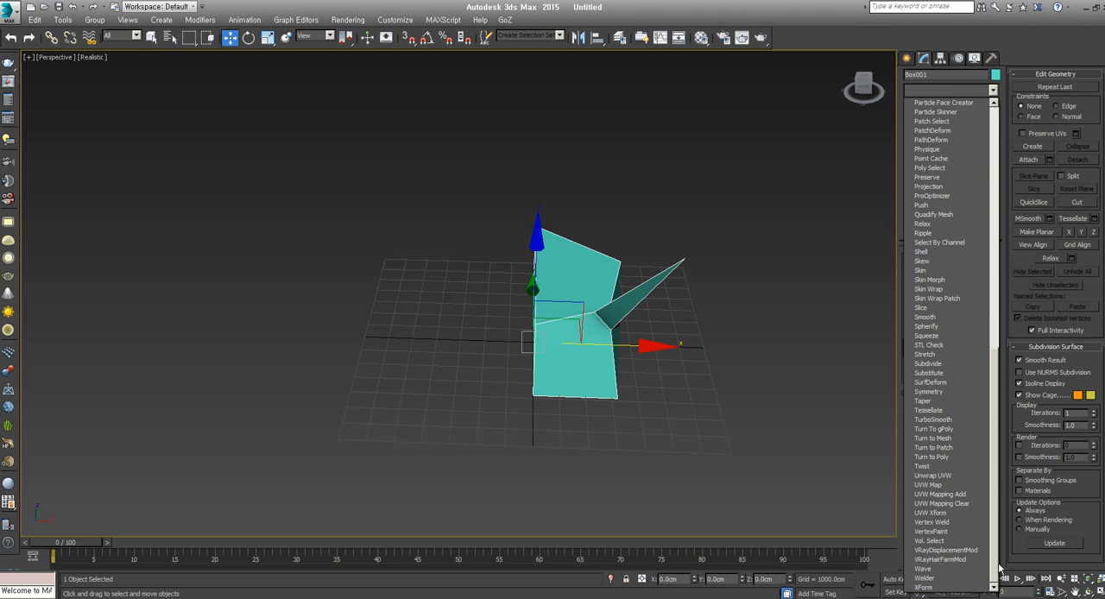
pyautogui.click(928, 393)
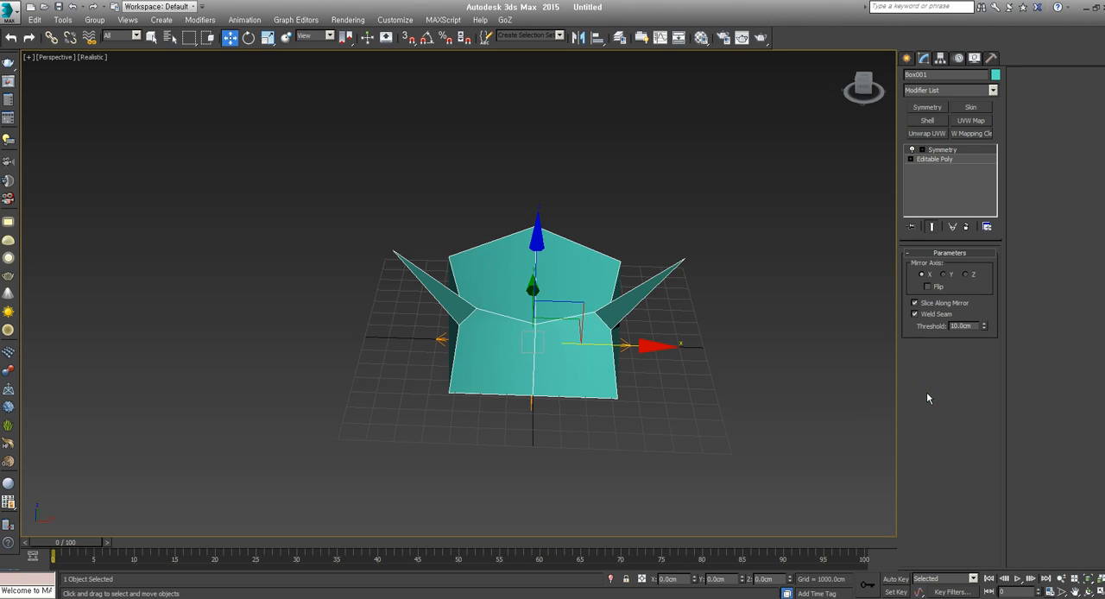
pyautogui.click(735, 420)
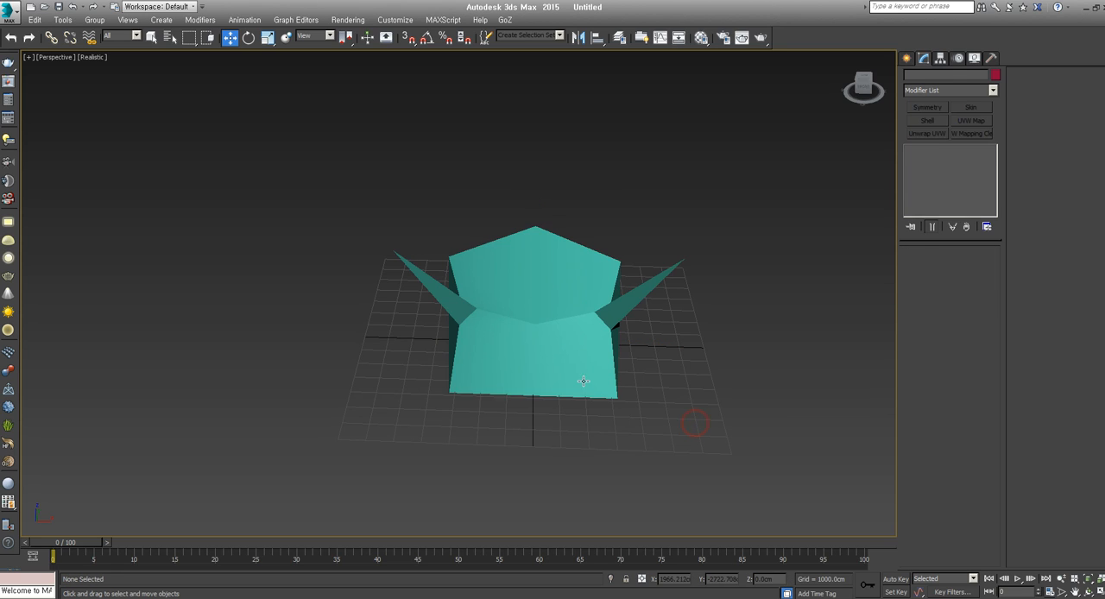
pyautogui.click(577, 373)
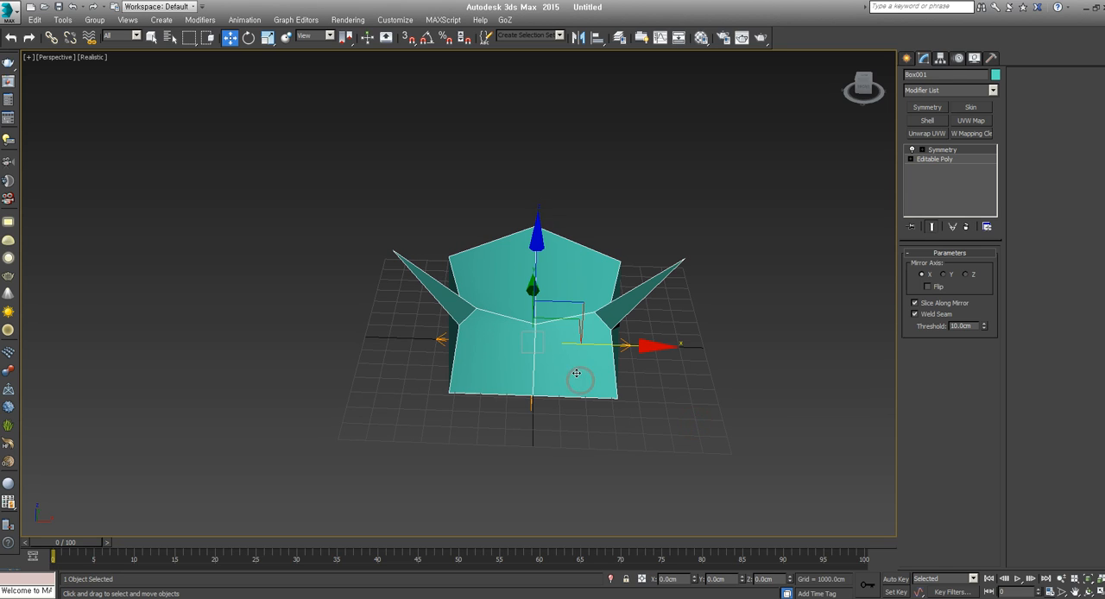
# Move the horn's tip vertex down at the Editable Poly level, and return to the Symmetry modifier
pyautogui.click(936, 160)
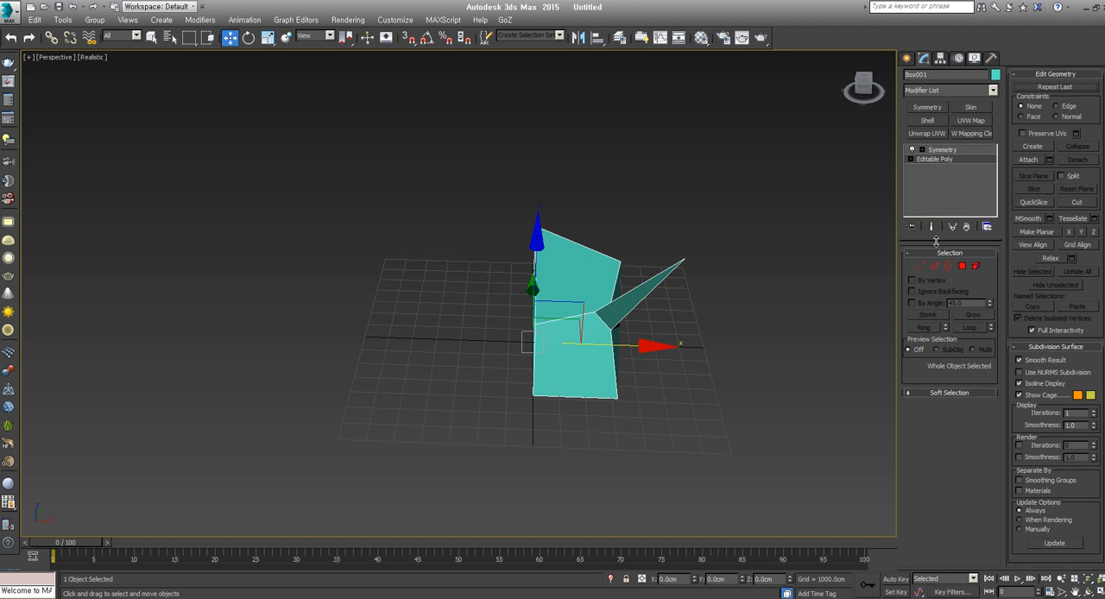
pyautogui.click(921, 266)
pyautogui.click(683, 257)
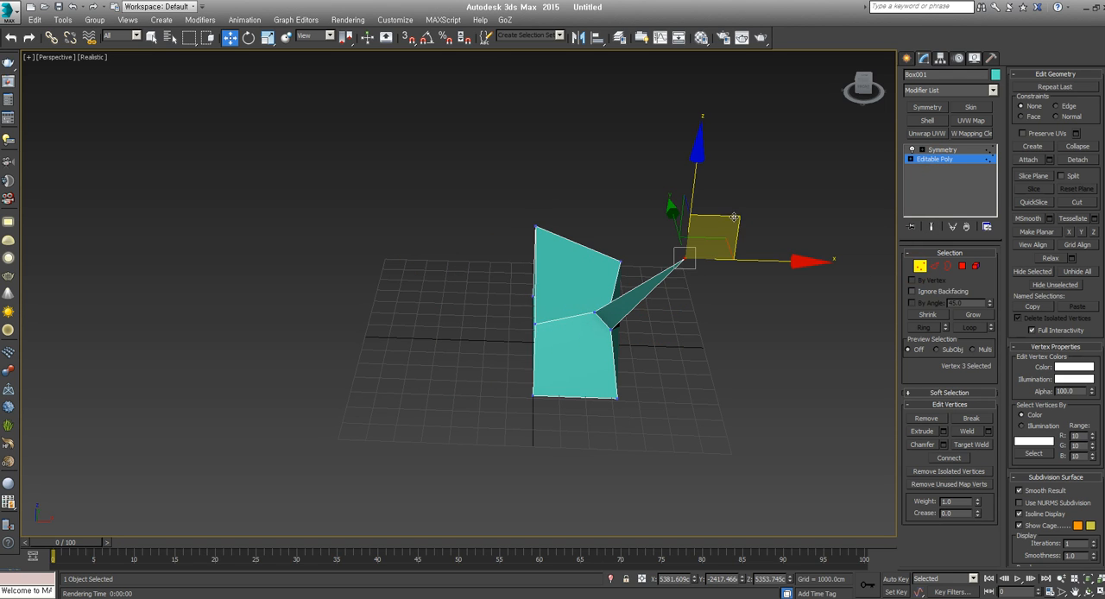
pyautogui.moveTo(734, 217); pyautogui.dragTo(717, 321)
pyautogui.click(923, 265)
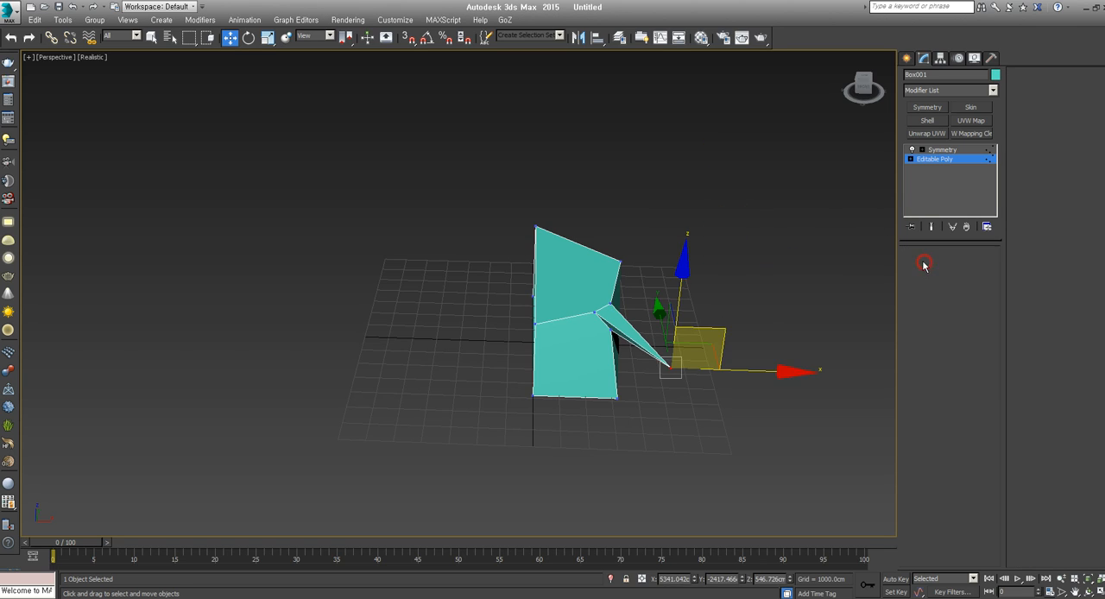
pyautogui.click(942, 149)
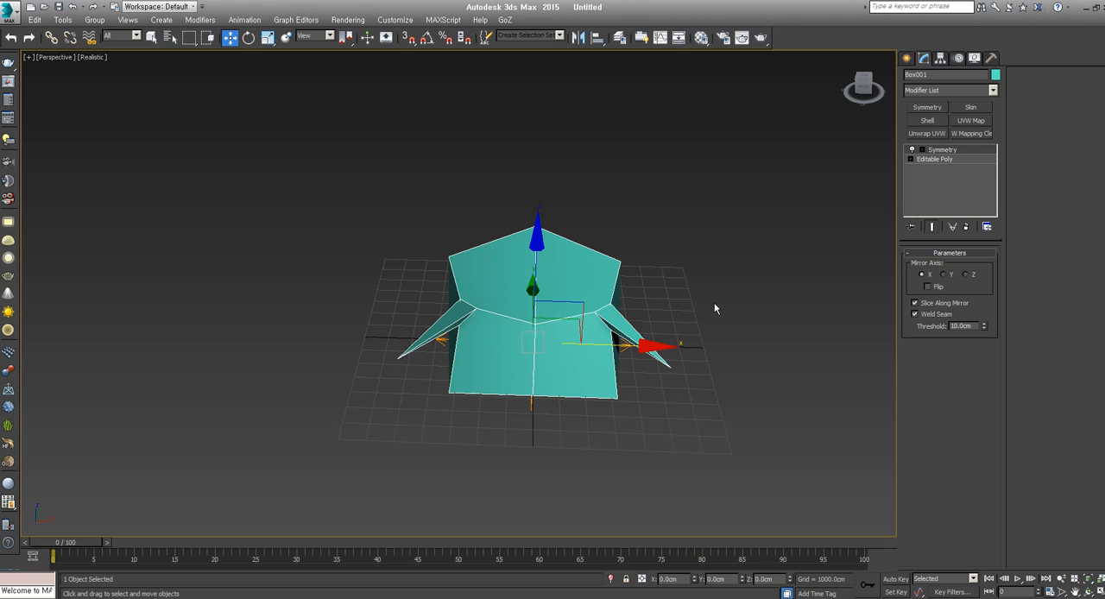
# Return to vertex editing at the Editable Poly level and turn on the end result display
pyautogui.click(961, 159)
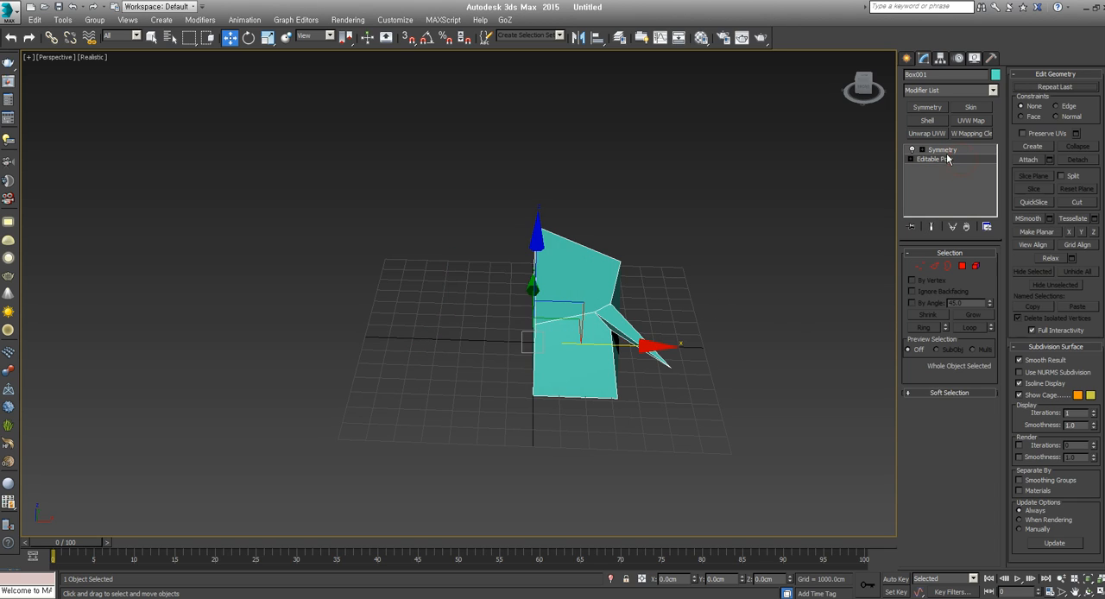
pyautogui.click(921, 266)
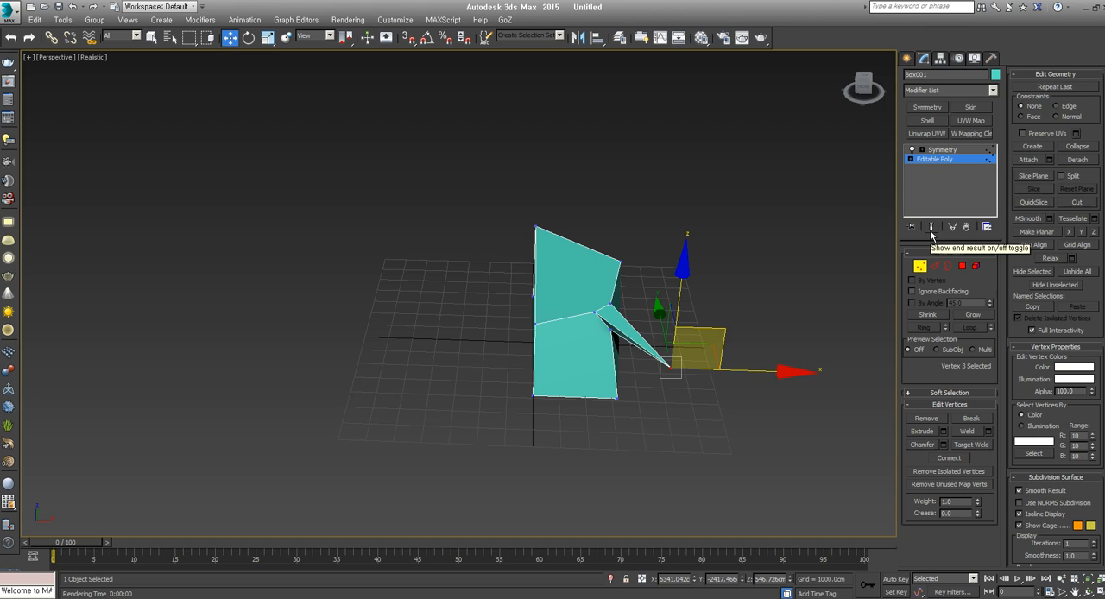
pyautogui.click(932, 227)
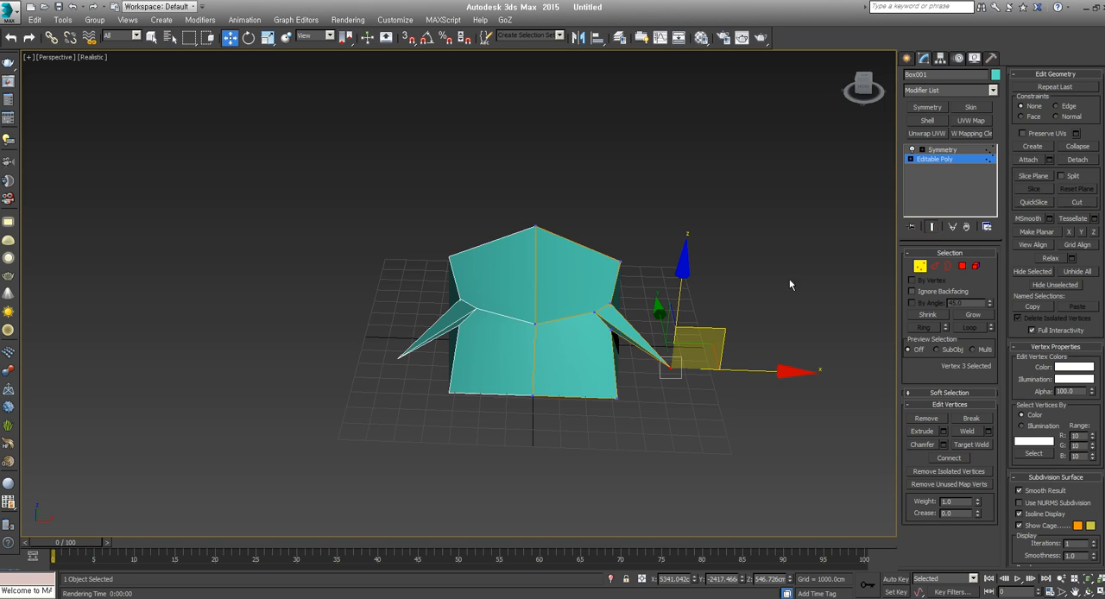
# Raise the horn's tip vertex and move the front bottom corner vertex inward at the Editable Poly level
pyautogui.moveTo(729, 330); pyautogui.dragTo(684, 267)
pyautogui.click(617, 398)
pyautogui.keyDown('alt'); pyautogui.moveTo(674, 392); pyautogui.dragTo(671, 395, button='middle'); pyautogui.keyUp('alt')
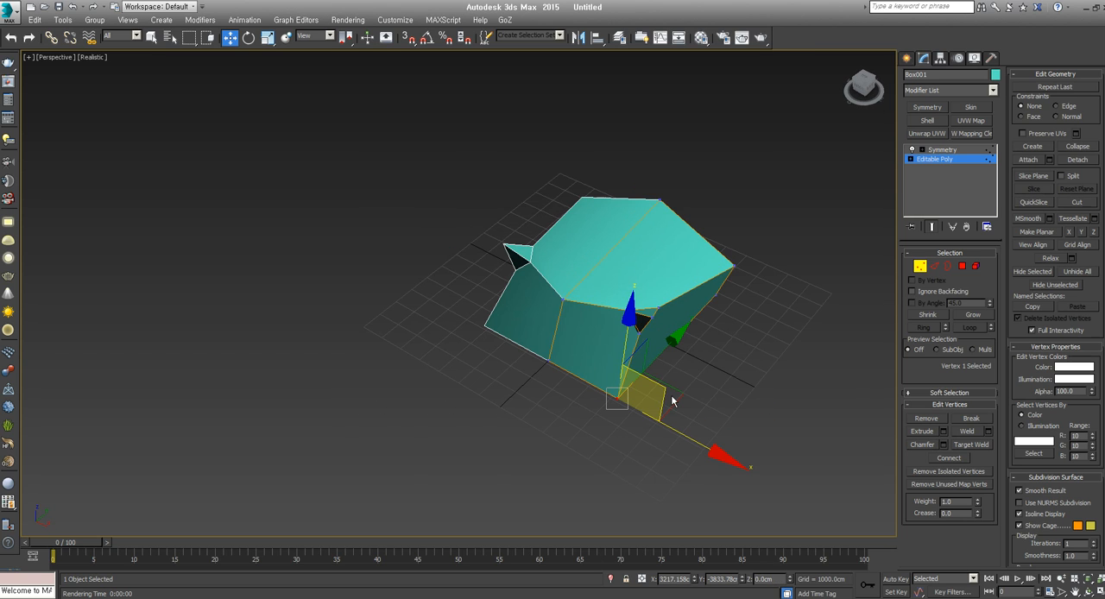
pyautogui.moveTo(680, 396); pyautogui.dragTo(672, 368)
pyautogui.keyDown('alt'); pyautogui.moveTo(583, 400); pyautogui.dragTo(633, 370, button='middle'); pyautogui.keyUp('alt')
# Convert the mirrored model to an Editable Poly, collapsing its Symmetry modifier
pyautogui.rightClick(562, 282)
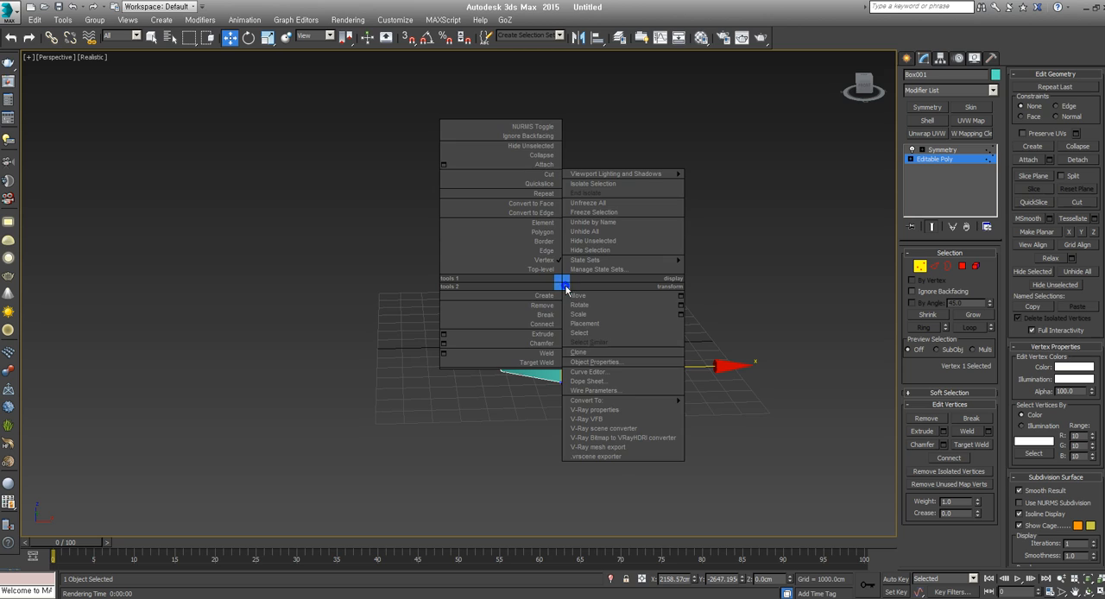
pyautogui.moveTo(639, 399)
pyautogui.click(701, 402)
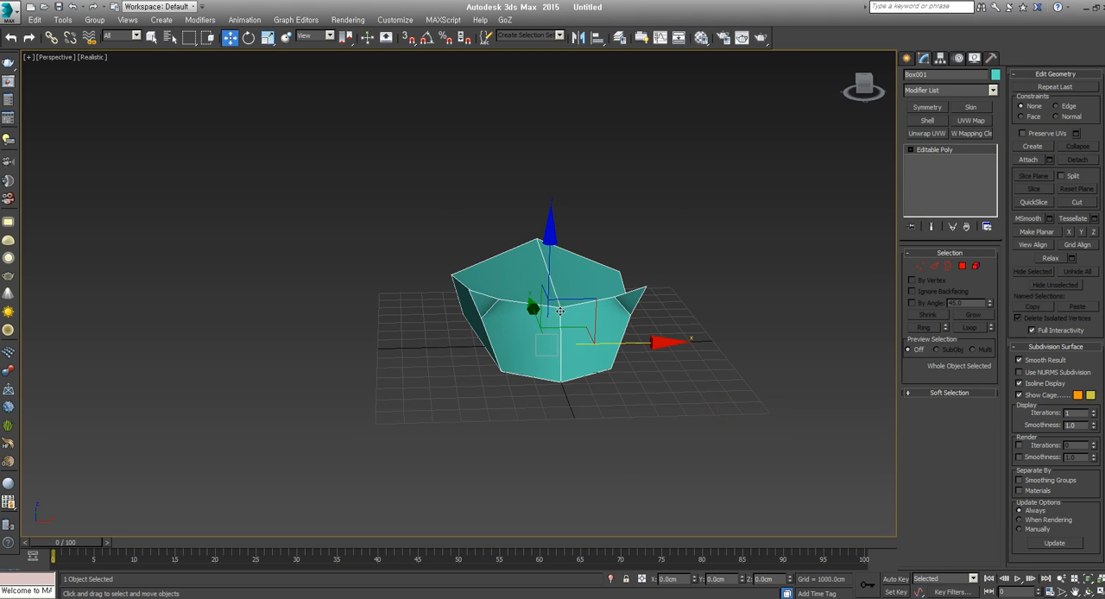
# Apply a Symmetry modifier to the model and add an Edit Poly modifier above it
pyautogui.click(927, 107)
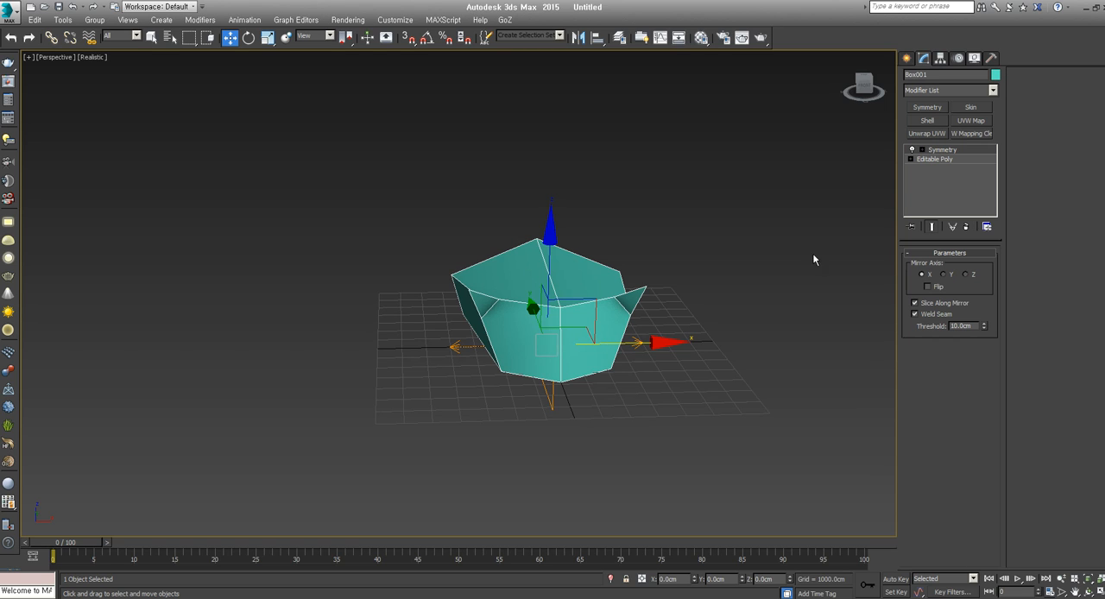
pyautogui.click(993, 91)
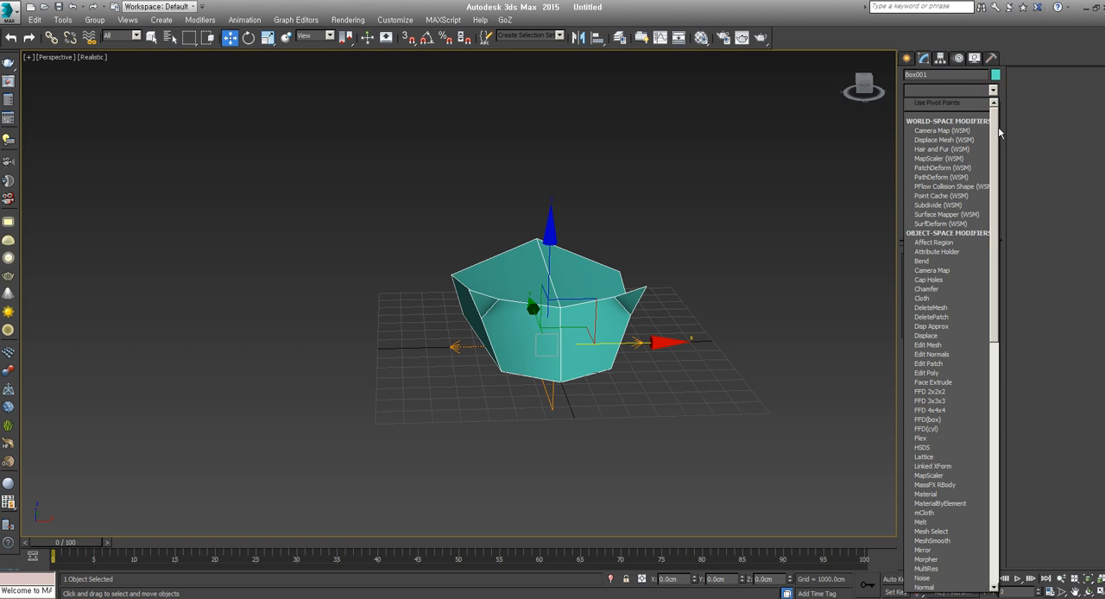
pyautogui.moveTo(995, 136); pyautogui.dragTo(998, 190)
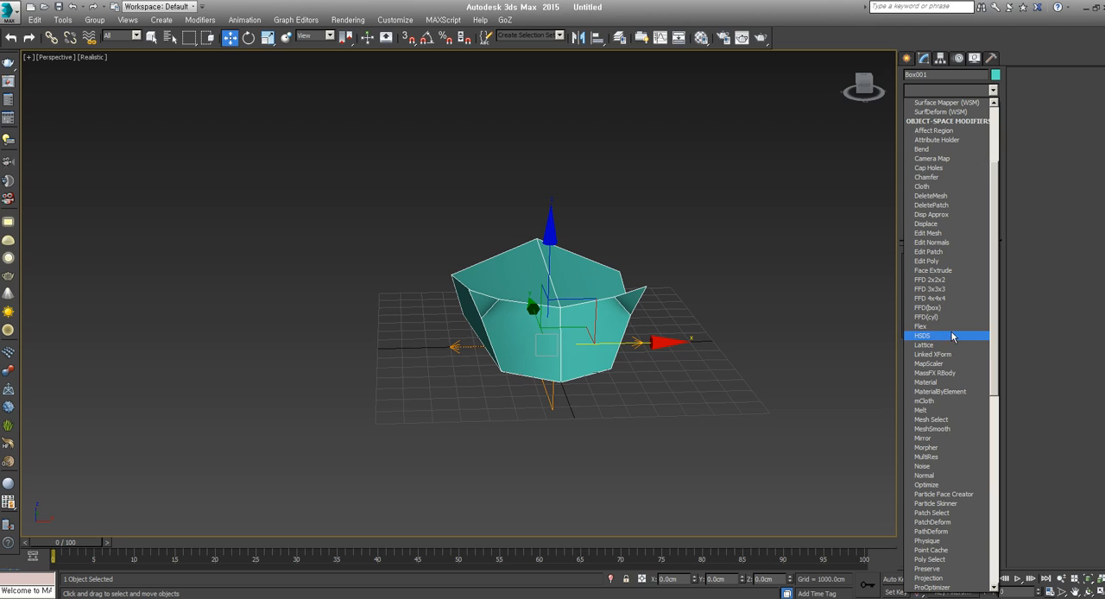
pyautogui.click(949, 260)
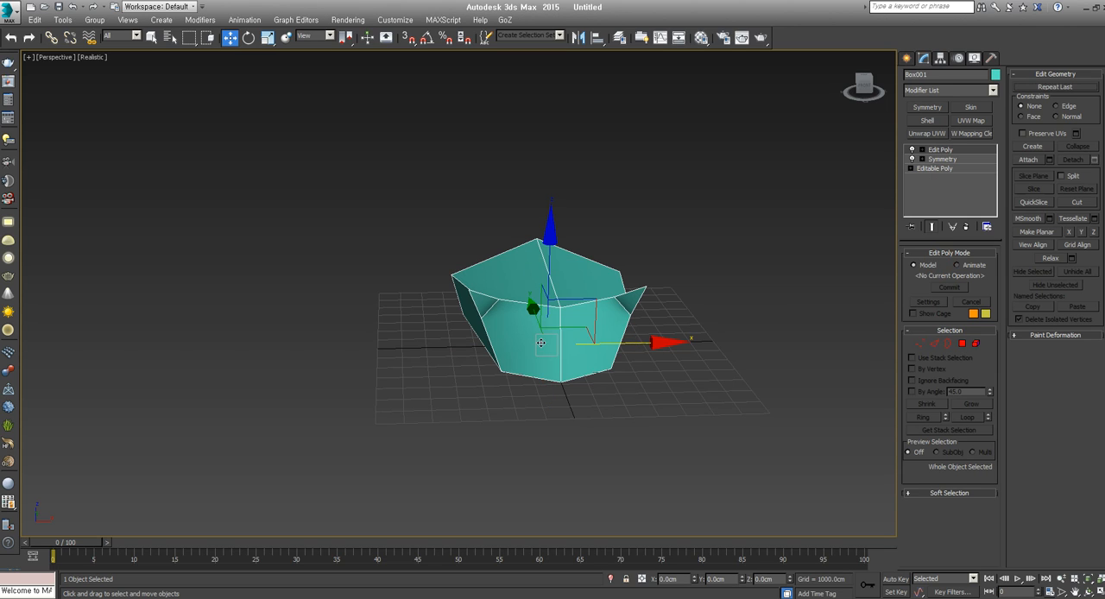
# Visit the Editable Poly and Symmetry levels of the stack, and enter vertex editing in the Edit Poly modifier
pyautogui.click(936, 170)
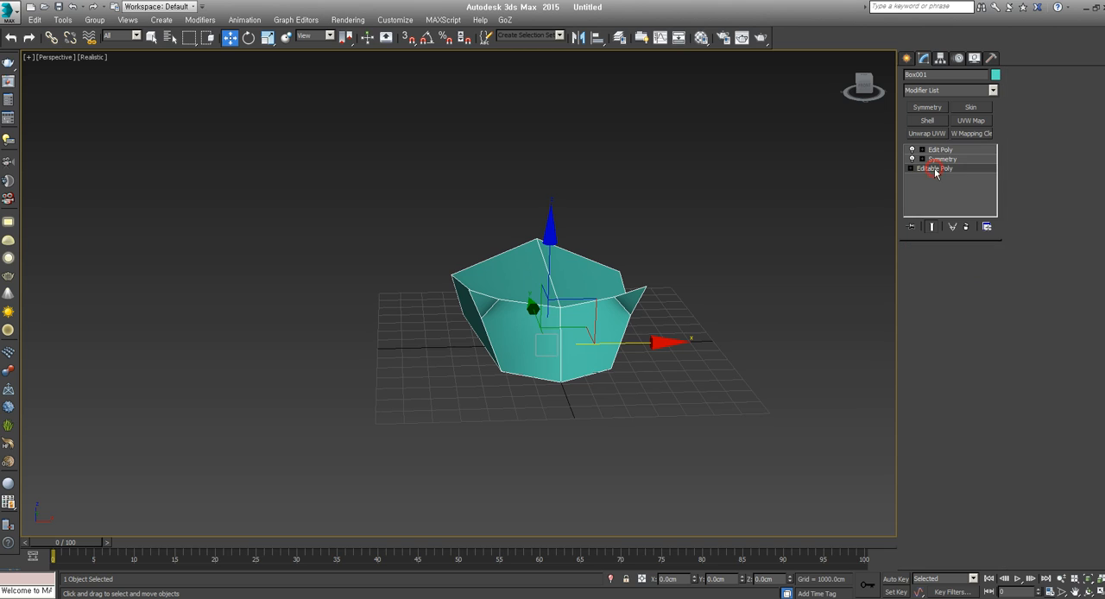
pyautogui.click(943, 160)
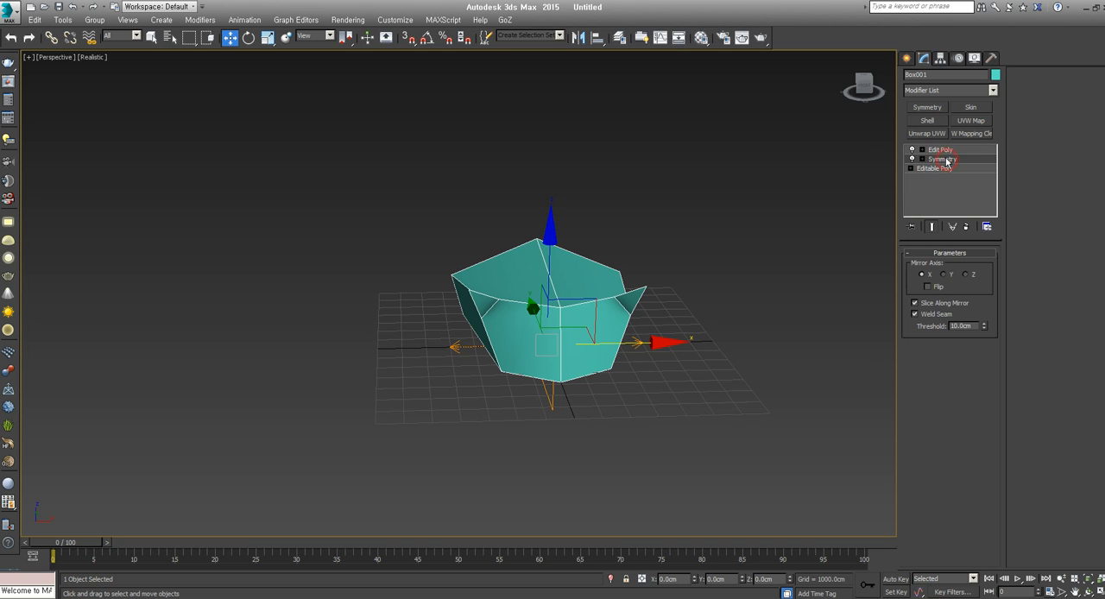
pyautogui.click(931, 150)
pyautogui.click(922, 150)
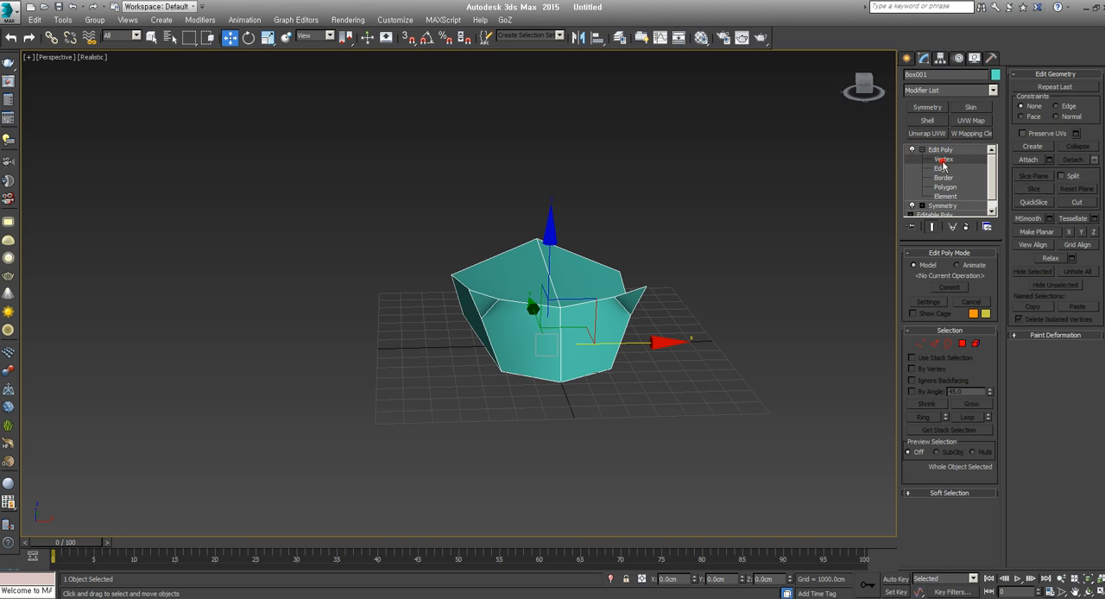
pyautogui.click(943, 159)
# Try to move the upper front vertex on the centre seam sideways within the Edit Poly modifier
pyautogui.click(643, 286)
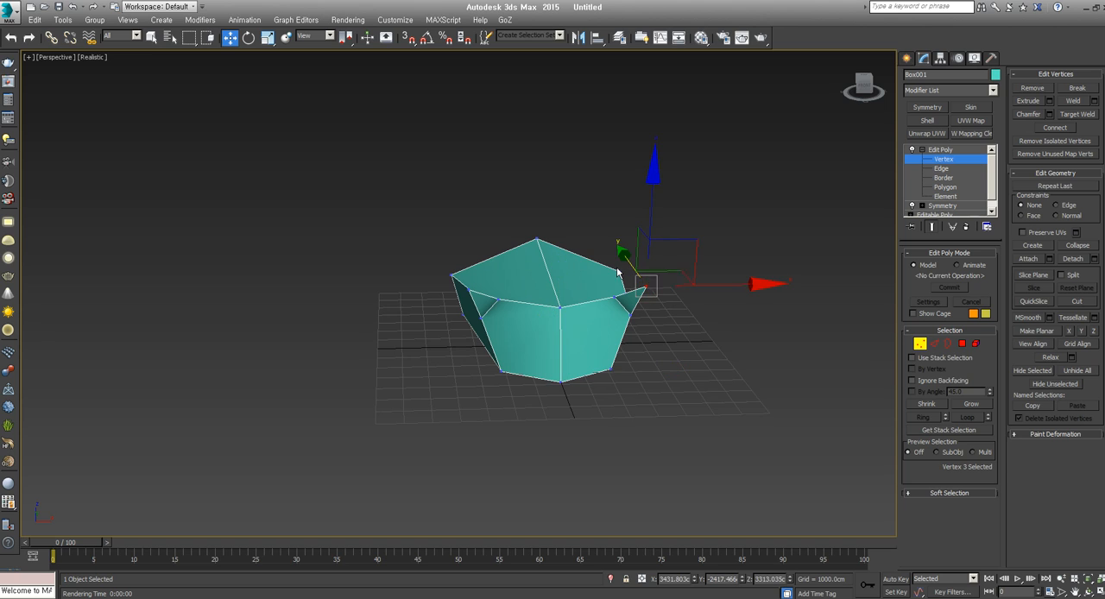
pyautogui.click(560, 306)
pyautogui.moveTo(602, 263); pyautogui.dragTo(559, 242)
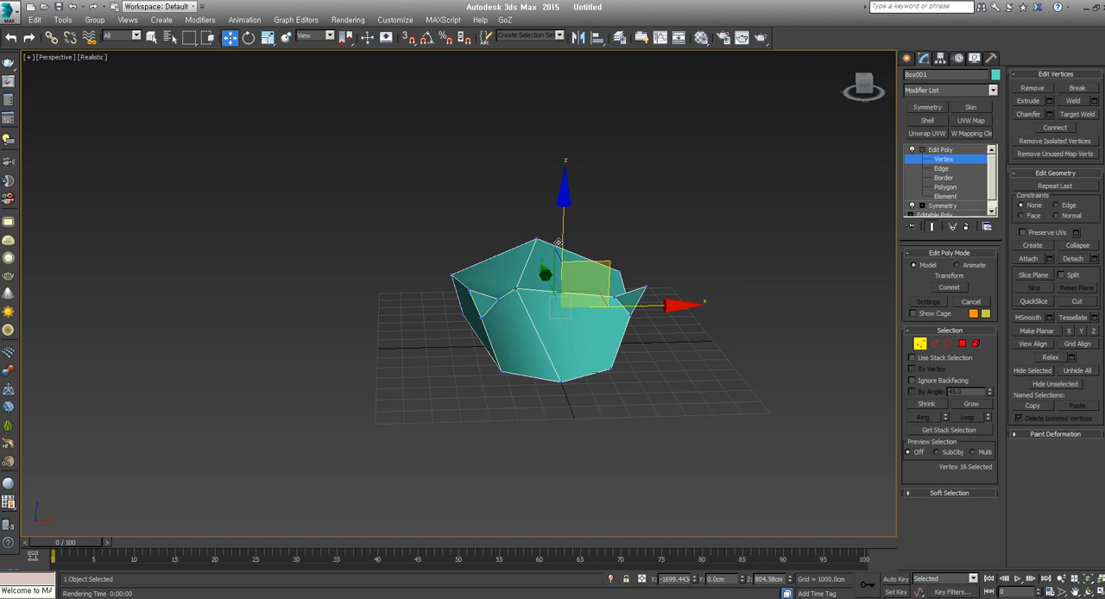
pyautogui.rightClick(559, 241)
# Collapse the Edit Poly and Symmetry modifiers by converting the whole model to an Editable Poly
pyautogui.scroll(5, 604, 316)
pyautogui.keyDown('alt'); pyautogui.moveTo(665, 341); pyautogui.dragTo(599, 357, button='middle'); pyautogui.keyUp('alt')
pyautogui.scroll(-5, 593, 379)
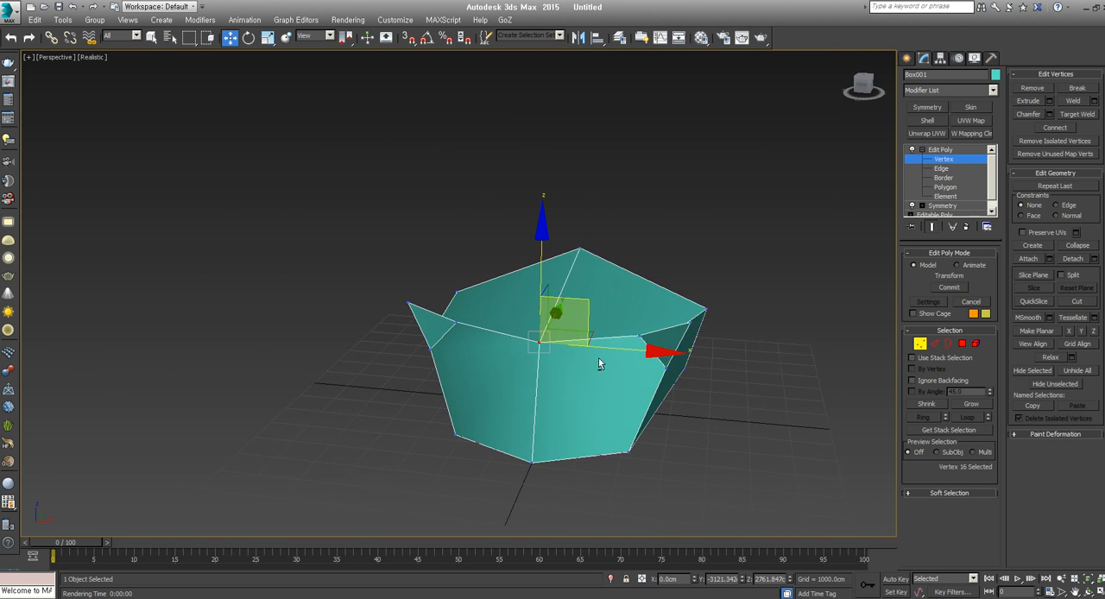
pyautogui.rightClick(679, 326)
pyautogui.moveTo(734, 444)
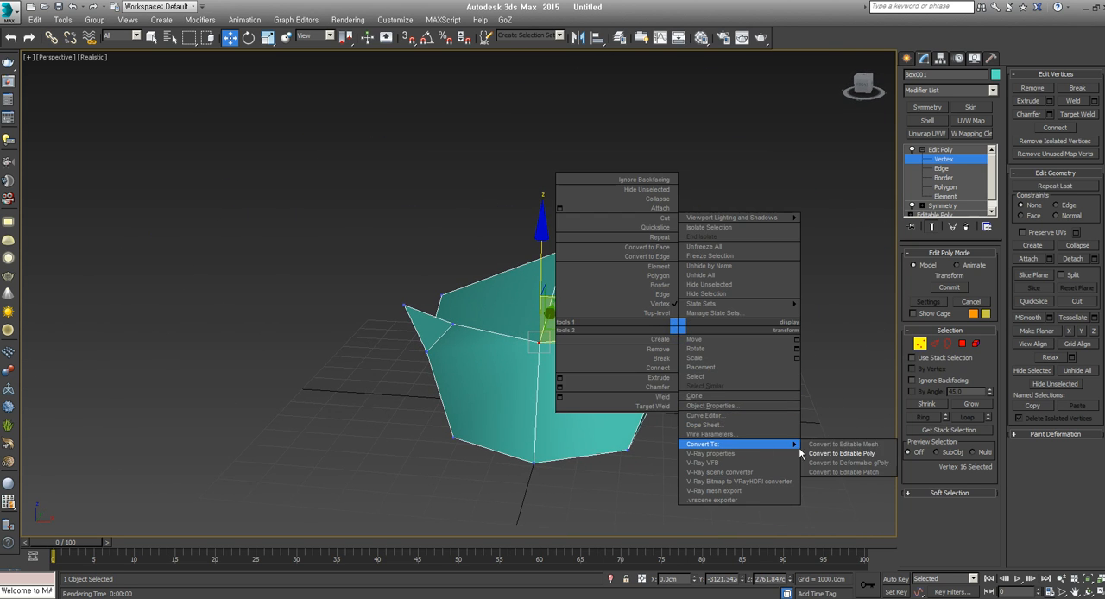
pyautogui.click(824, 454)
pyautogui.scroll(3, 621, 350)
pyautogui.keyDown('alt'); pyautogui.moveTo(605, 342); pyautogui.dragTo(572, 341, button='middle'); pyautogui.keyUp('alt')
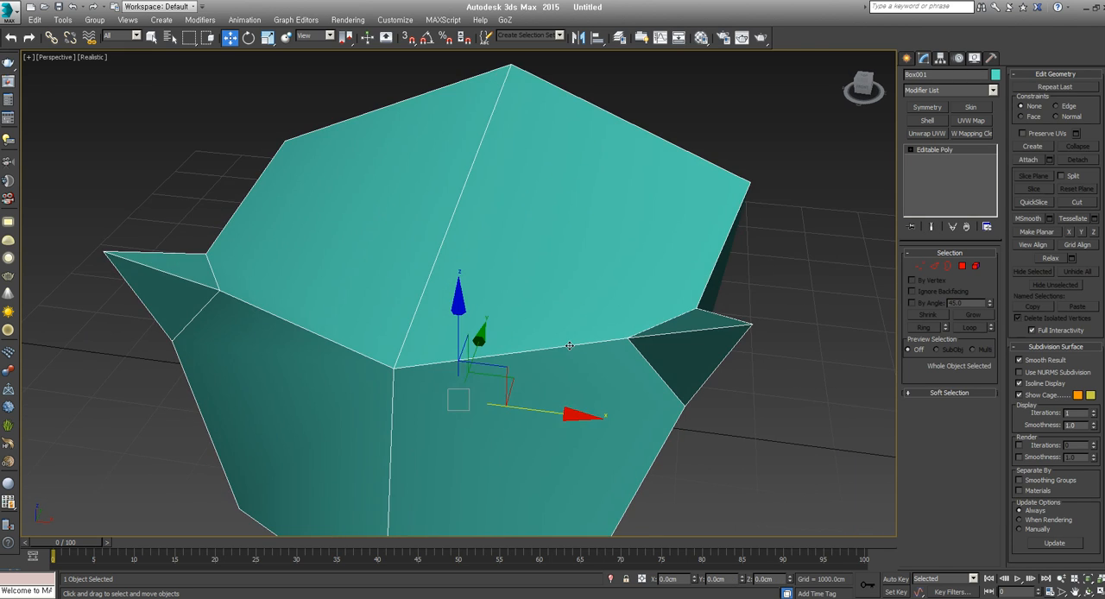
pyautogui.scroll(-3, 573, 341)
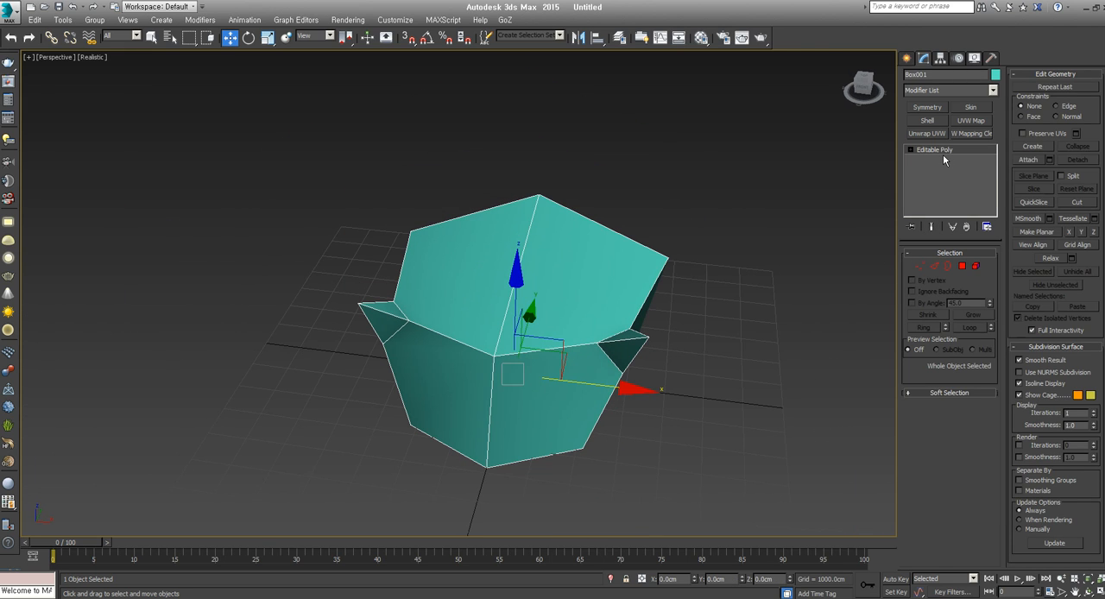
pyautogui.click(921, 268)
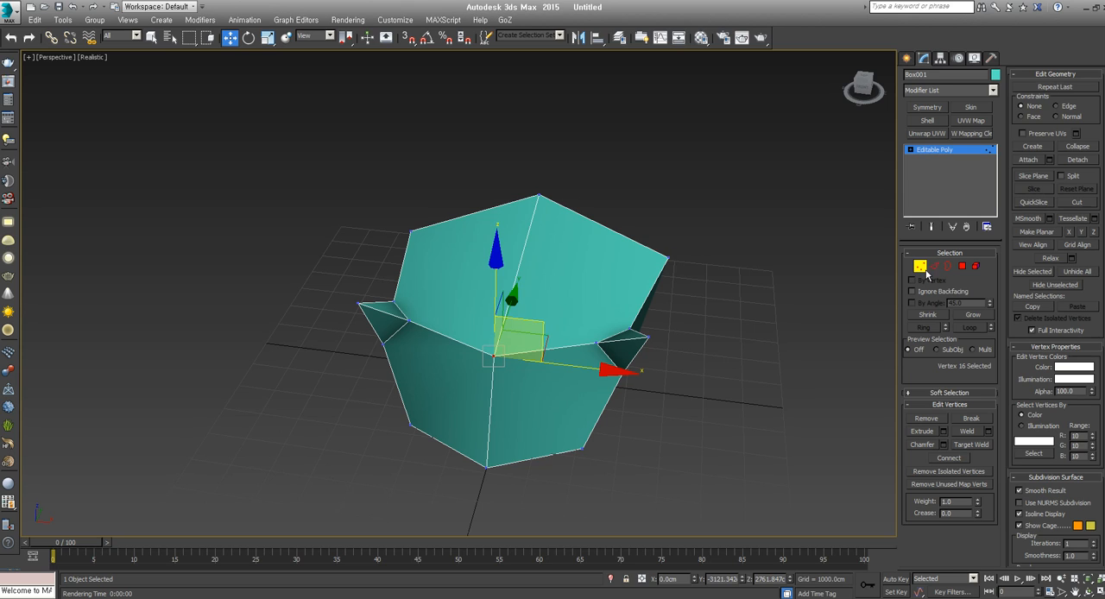
pyautogui.click(920, 266)
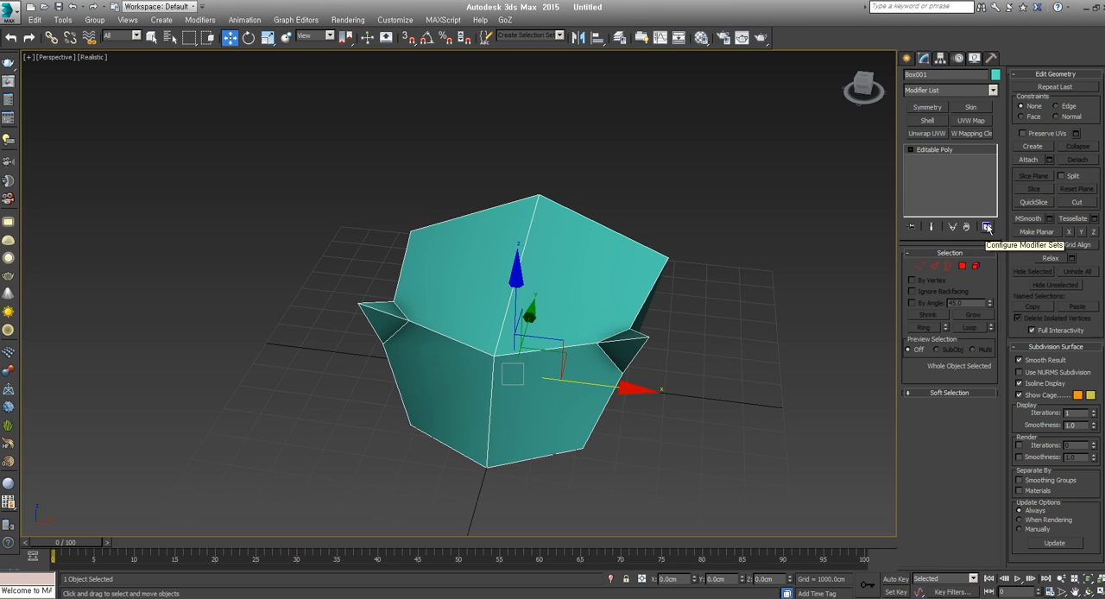
pyautogui.click(27, 57)
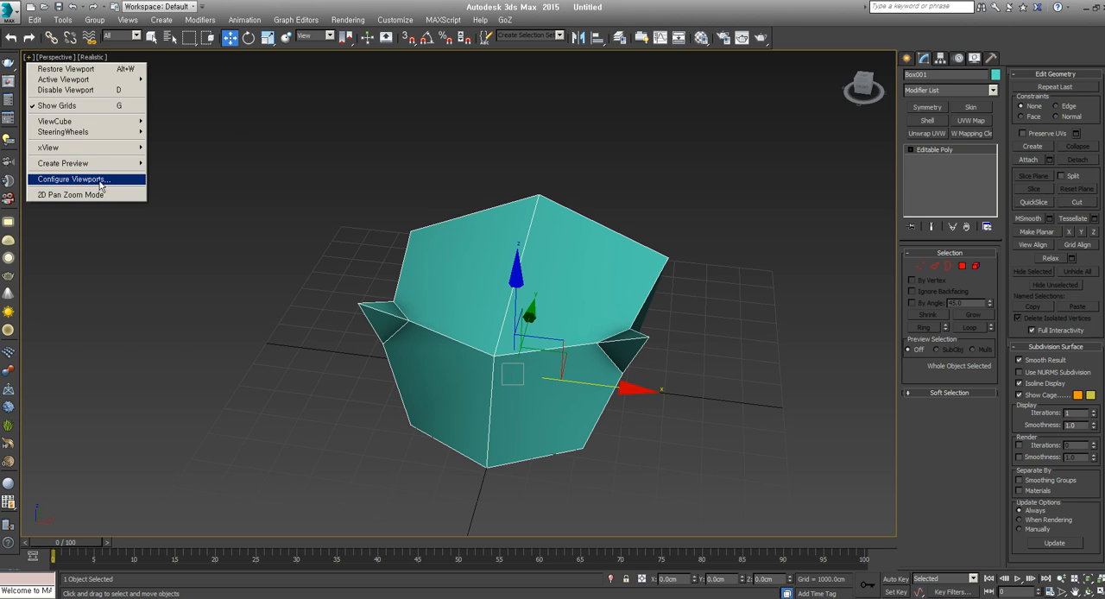
pyautogui.click(396, 21)
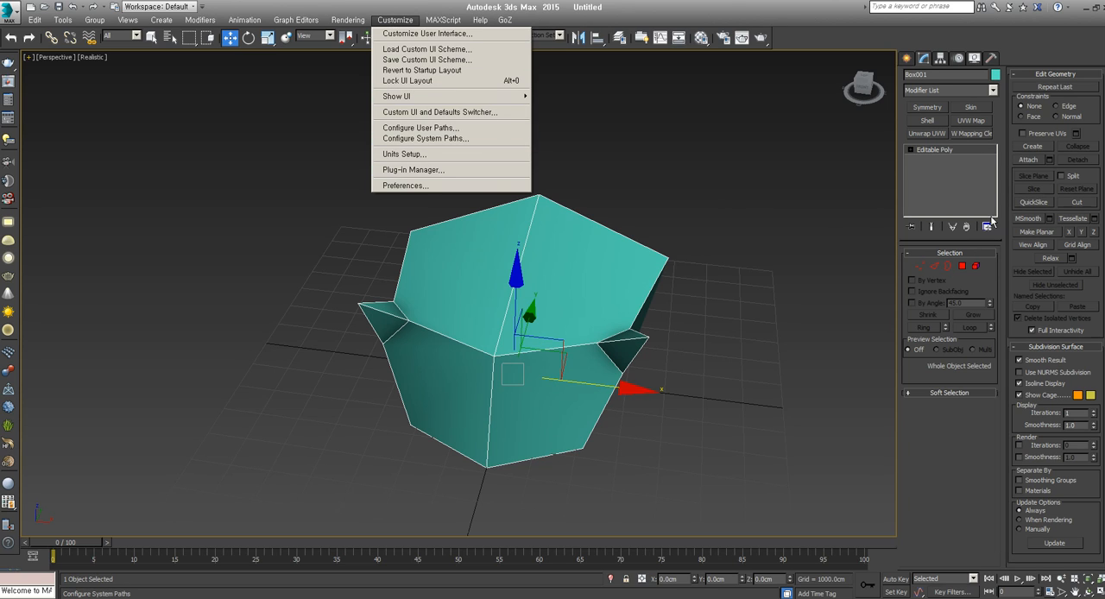
pyautogui.click(988, 228)
# Hide the modifier shortcut buttons above the stack, and show them again
pyautogui.click(988, 228)
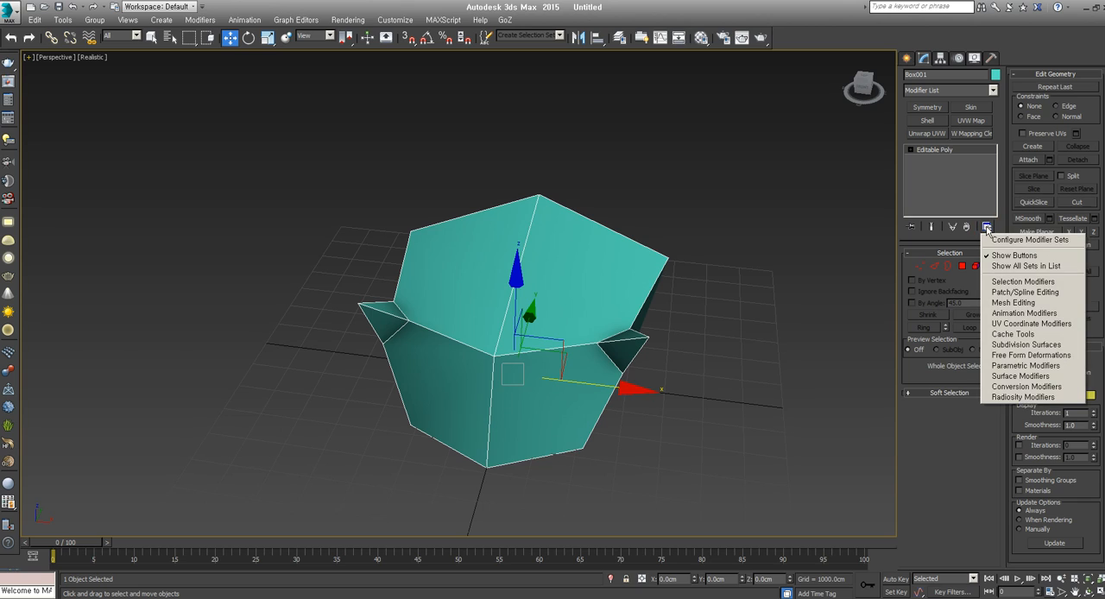
pyautogui.click(1024, 256)
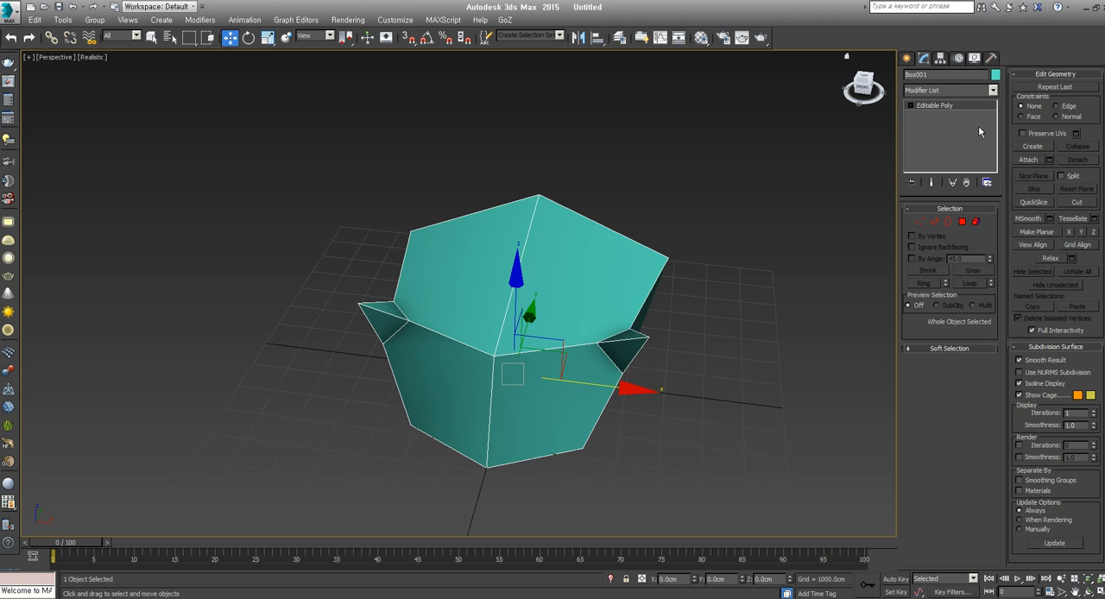
pyautogui.click(989, 182)
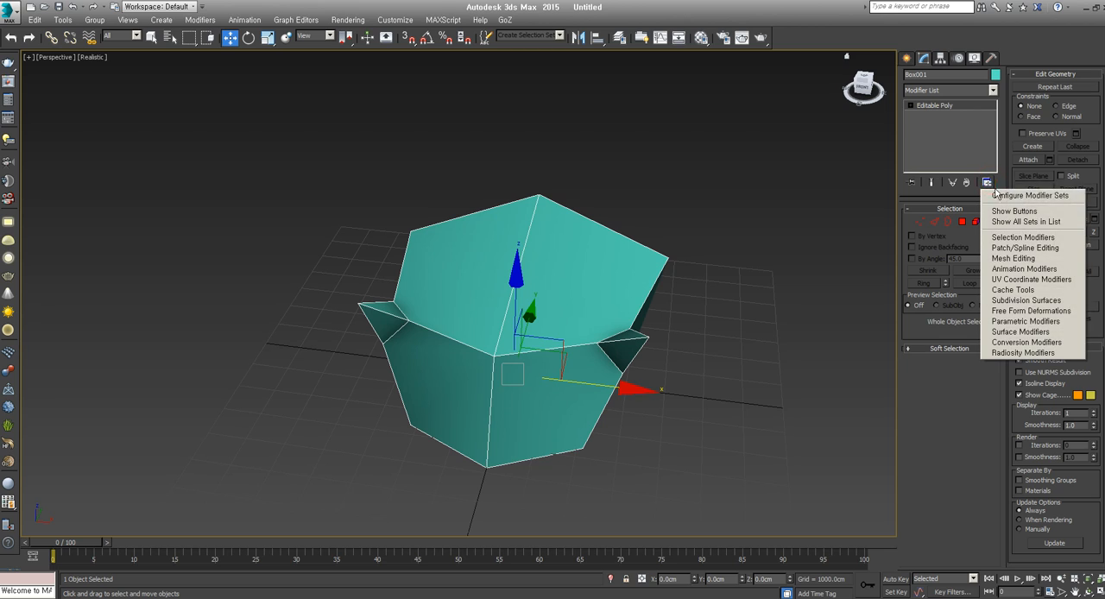
pyautogui.click(1012, 208)
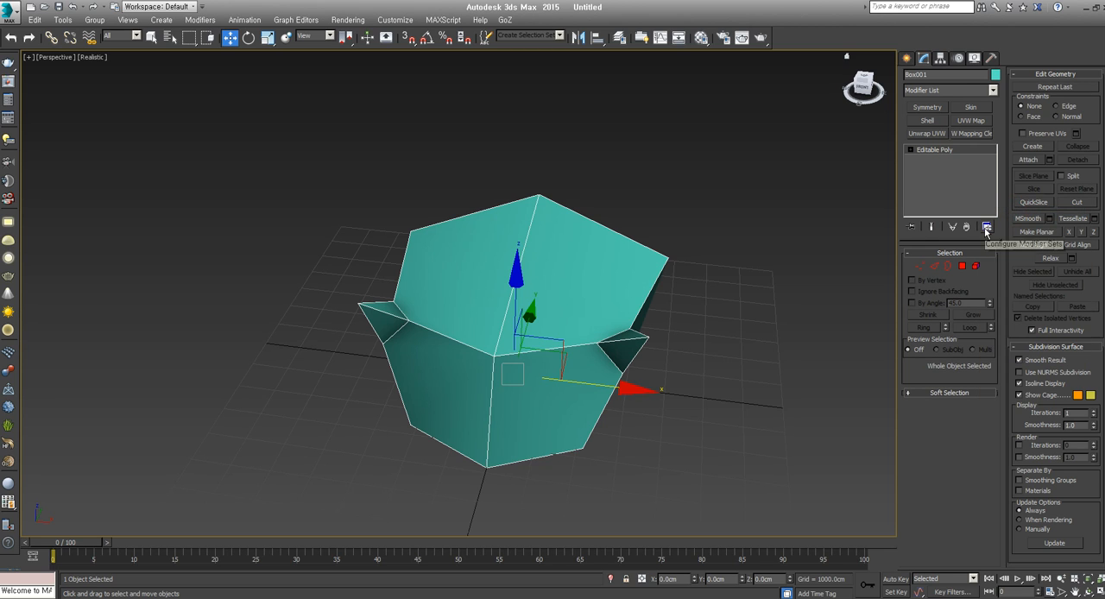
# Open the modifier set configuration and assign the Symmetry modifier to the first button
pyautogui.click(987, 226)
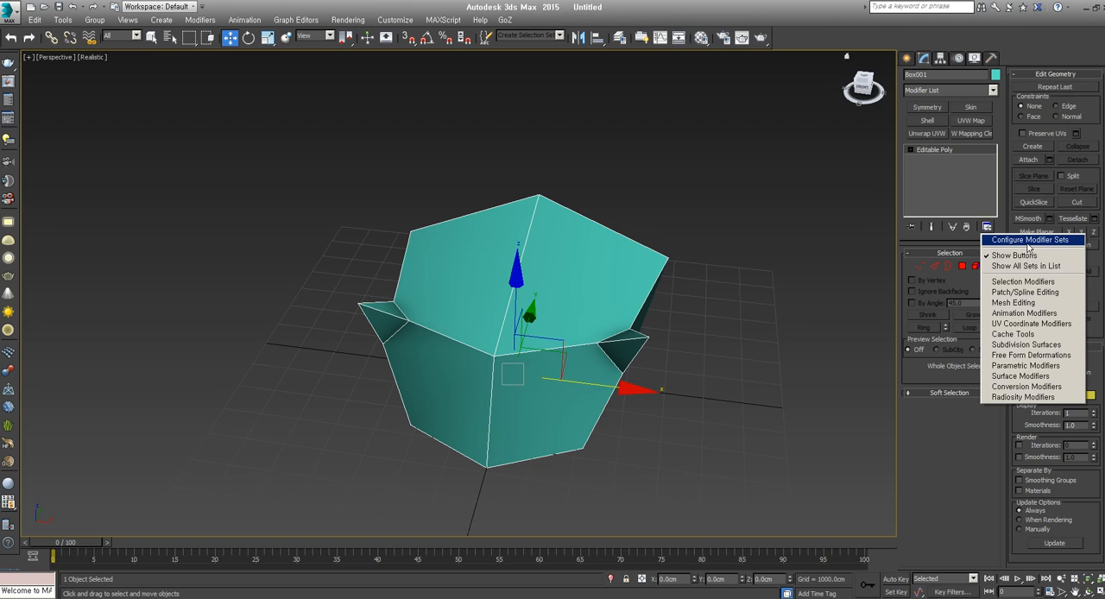
pyautogui.click(1033, 242)
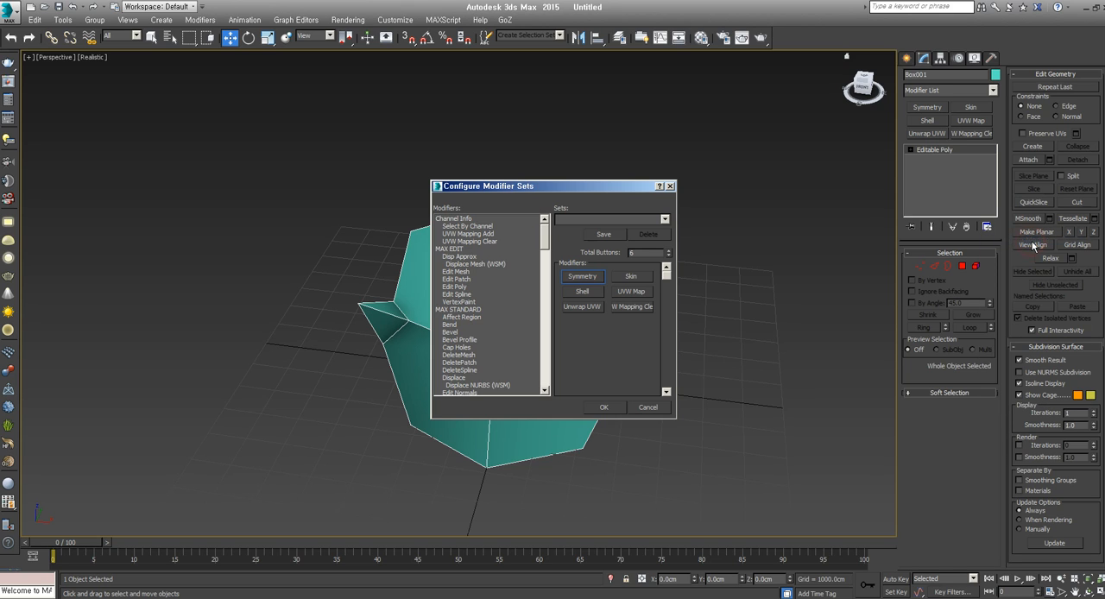
pyautogui.click(670, 250)
pyautogui.click(632, 309)
pyautogui.moveTo(460, 296)
pyautogui.mouseDown()
pyautogui.moveTo(574, 325)
pyautogui.moveTo(478, 296)
pyautogui.mouseUp()
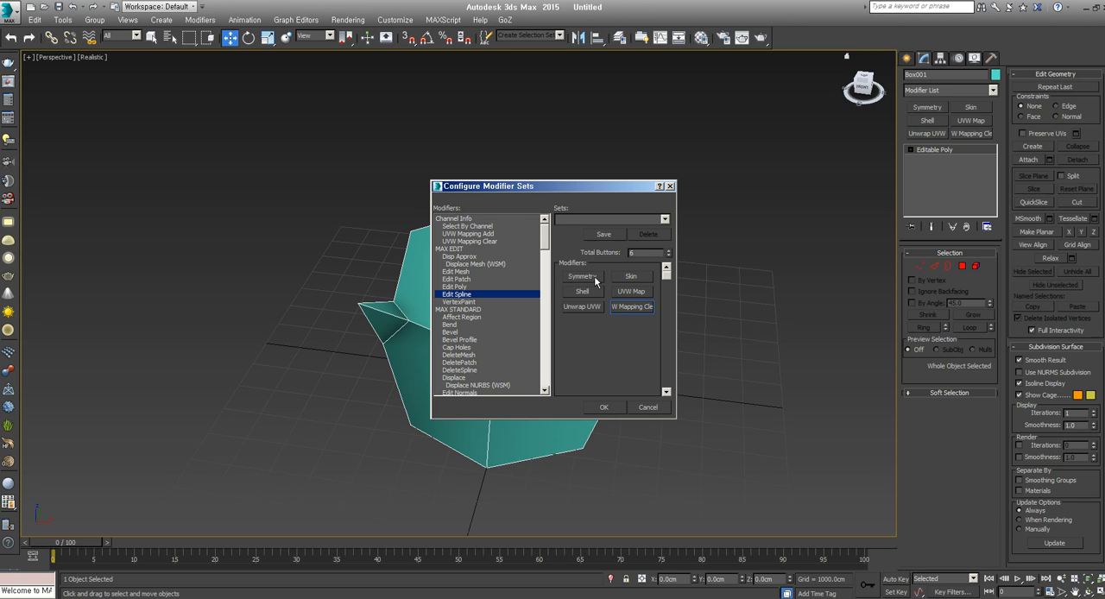
pyautogui.moveTo(545, 245); pyautogui.dragTo(542, 301)
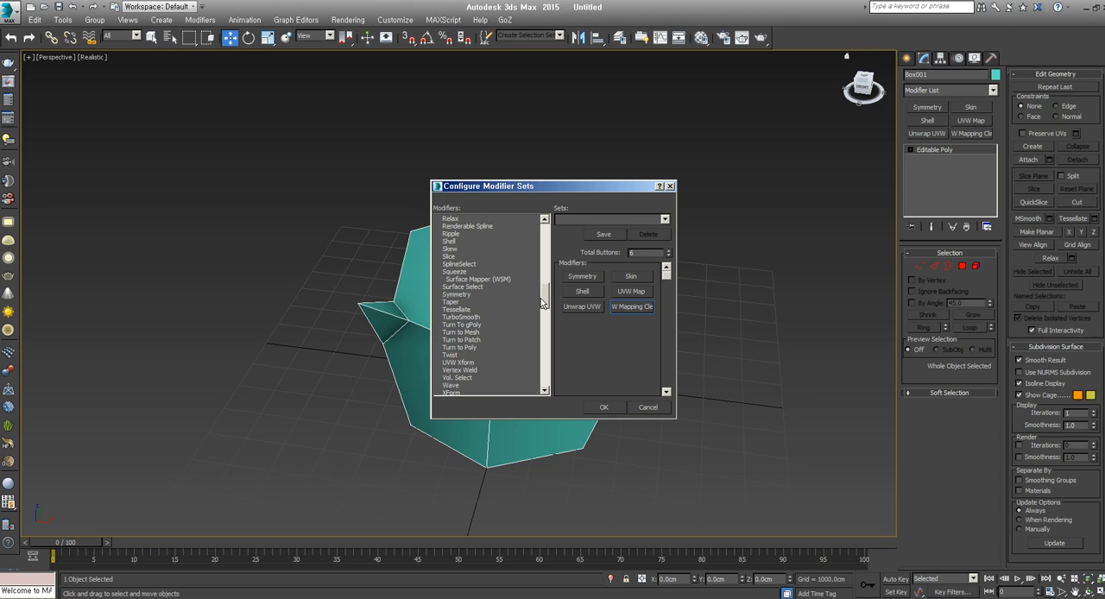
pyautogui.click(466, 297)
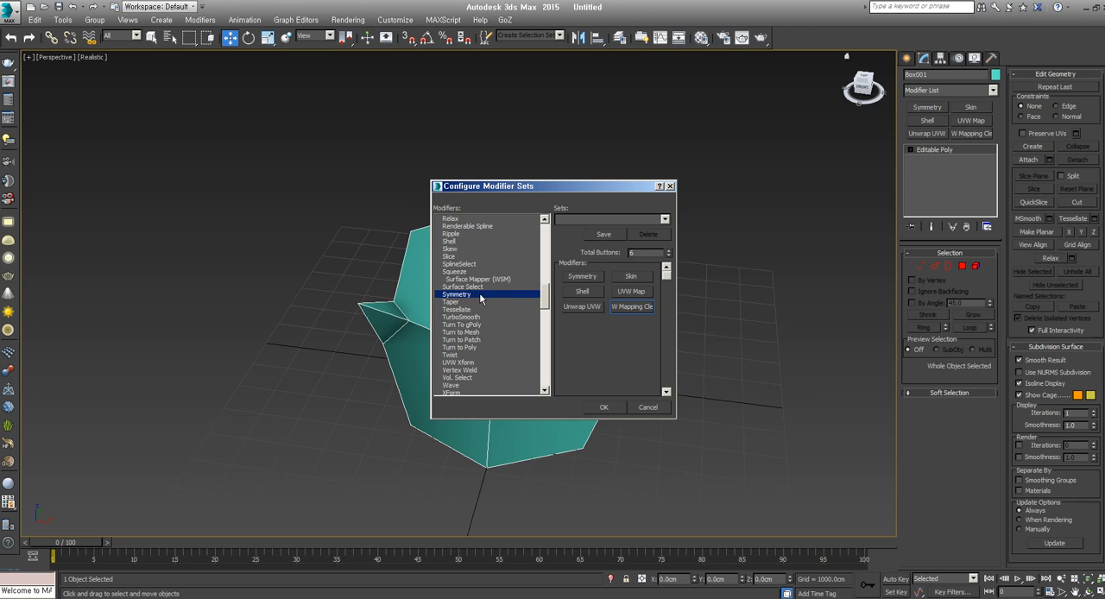
pyautogui.moveTo(455, 298)
pyautogui.mouseDown()
pyautogui.moveTo(526, 318)
pyautogui.moveTo(584, 315)
pyautogui.moveTo(590, 276)
pyautogui.moveTo(598, 332)
pyautogui.mouseUp()
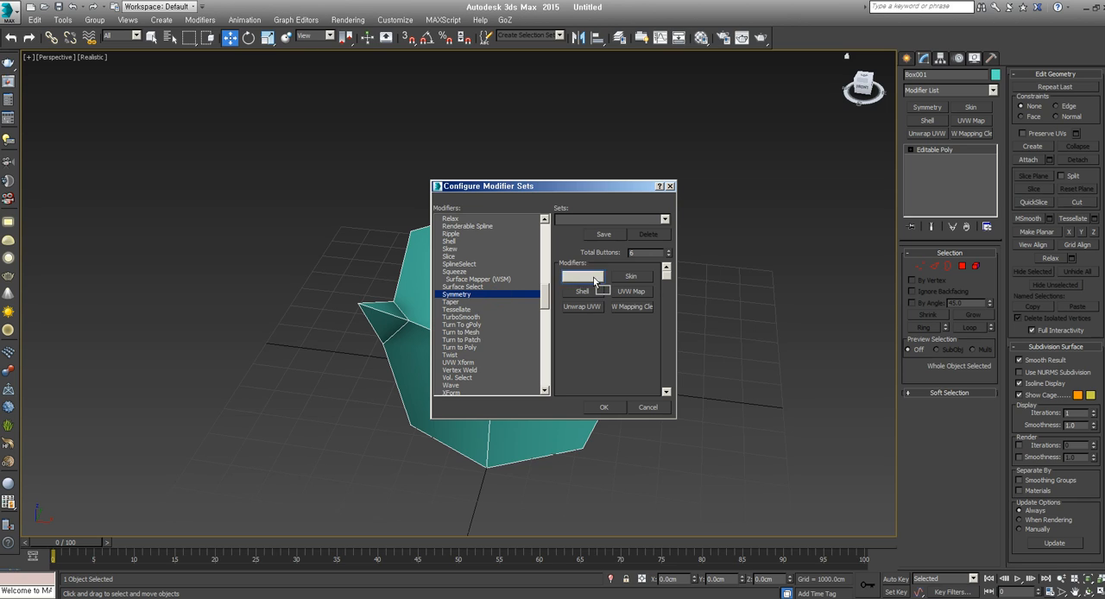
# Assign Taper to the second modifier button, reassign Symmetry to the first one, and accept the configuration
pyautogui.moveTo(481, 298)
pyautogui.mouseDown()
pyautogui.moveTo(643, 281)
pyautogui.moveTo(631, 278)
pyautogui.mouseUp()
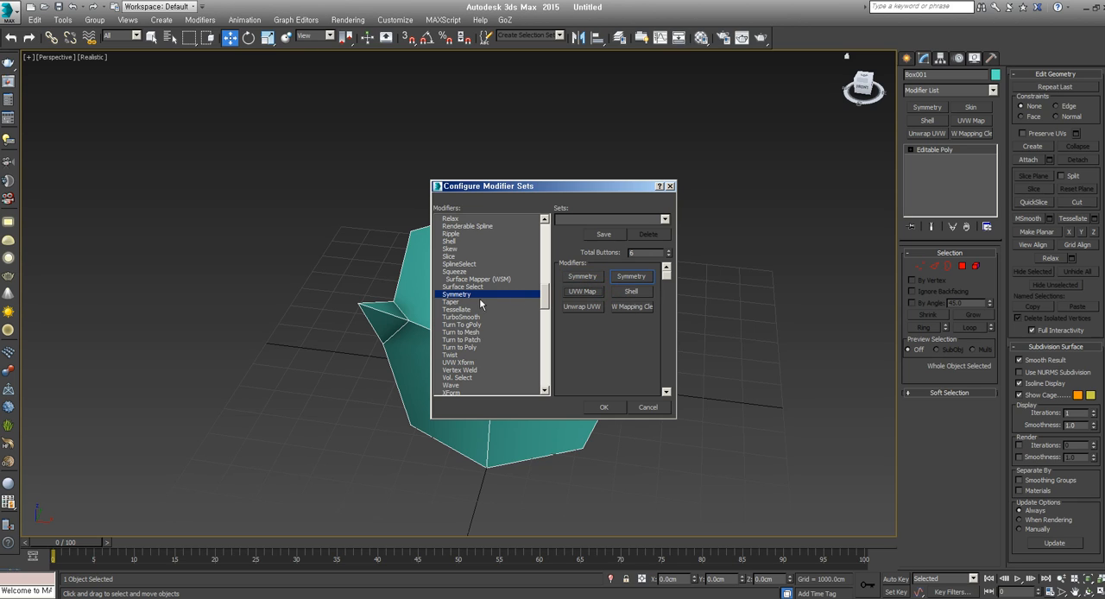
pyautogui.moveTo(444, 302); pyautogui.dragTo(631, 277)
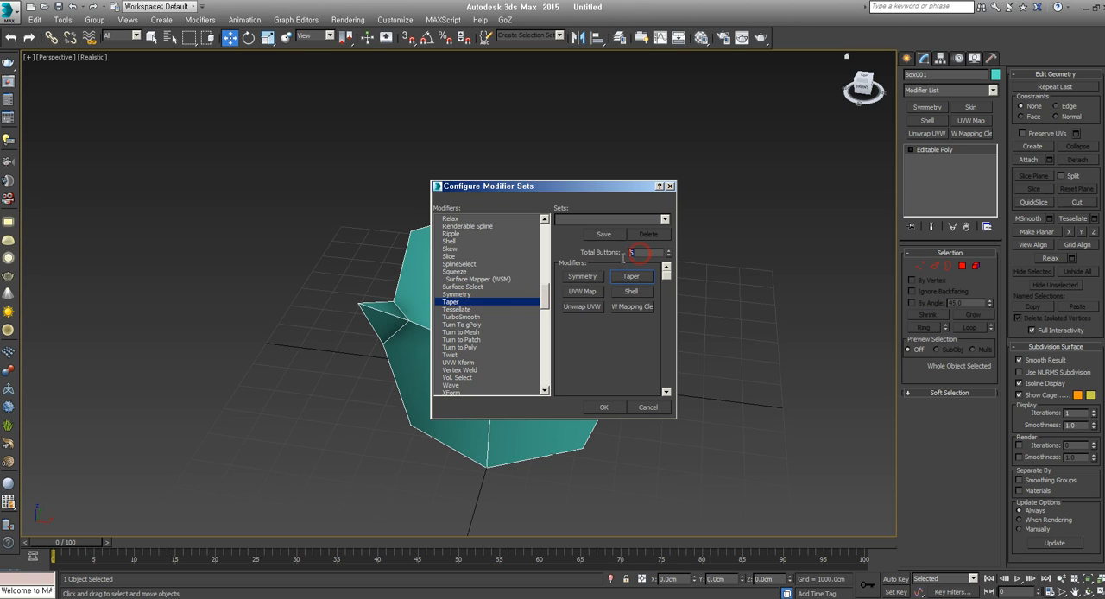
pyautogui.moveTo(465, 296); pyautogui.dragTo(592, 282)
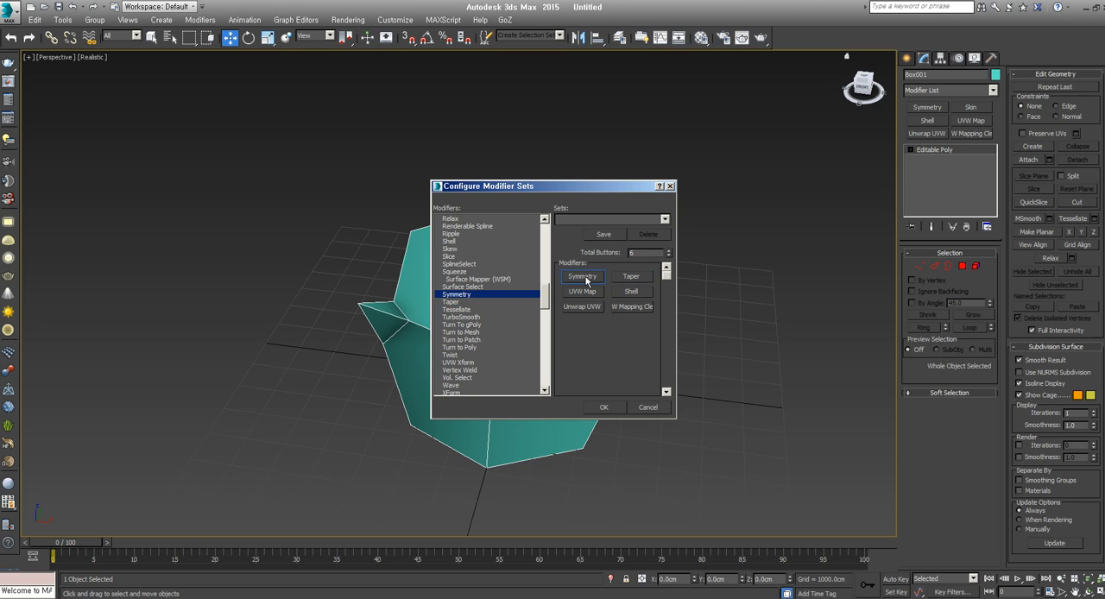
pyautogui.click(605, 407)
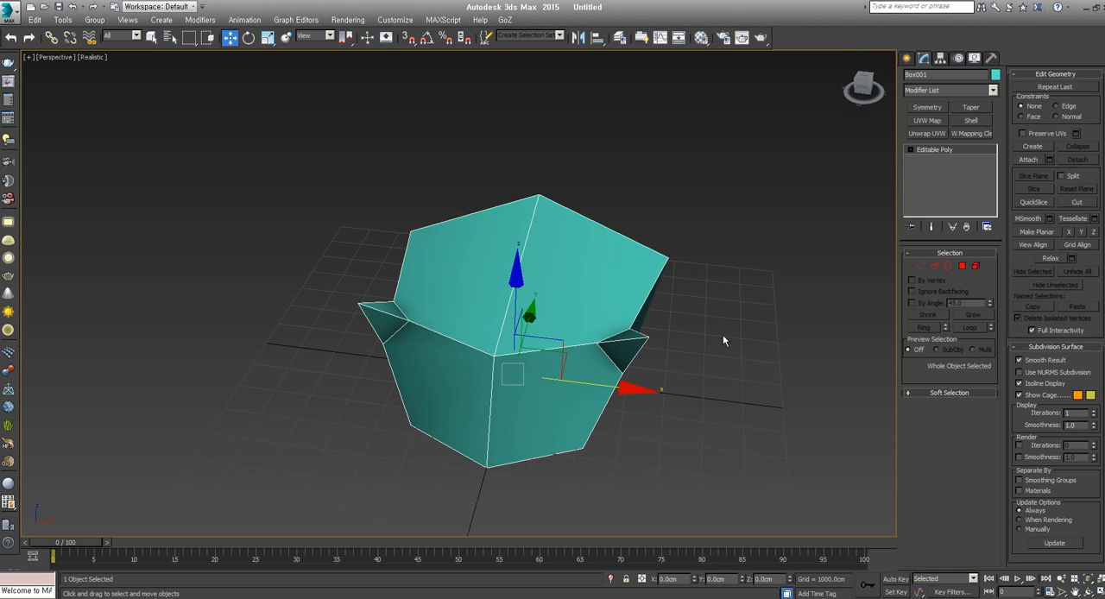
pyautogui.moveTo(627, 351)
pyautogui.keyDown('alt'); pyautogui.mouseDown(button='middle')
pyautogui.moveTo(694, 351)
pyautogui.moveTo(640, 349)
pyautogui.mouseUp(button='middle'); pyautogui.keyUp('alt')
pyautogui.scroll(3, 696, 351)
pyautogui.scroll(-6, 673, 353)
pyautogui.scroll(4, 672, 347)
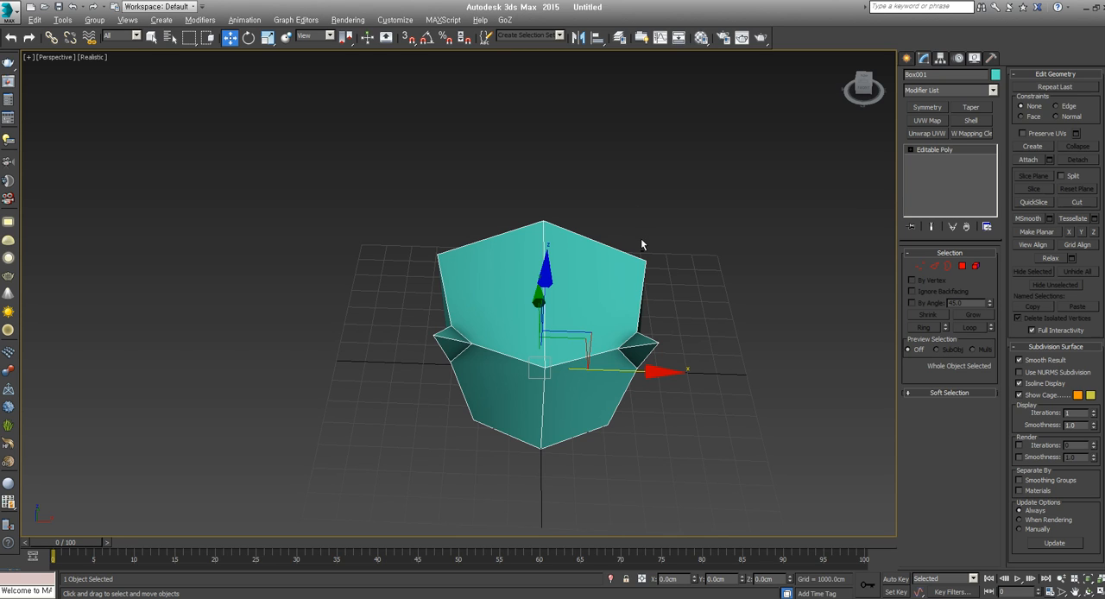
# Try moving the single upper corner vertex inward along X, and undo the move
pyautogui.keyDown('alt'); pyautogui.moveTo(642, 240); pyautogui.dragTo(628, 223, button='middle'); pyautogui.keyUp('alt')
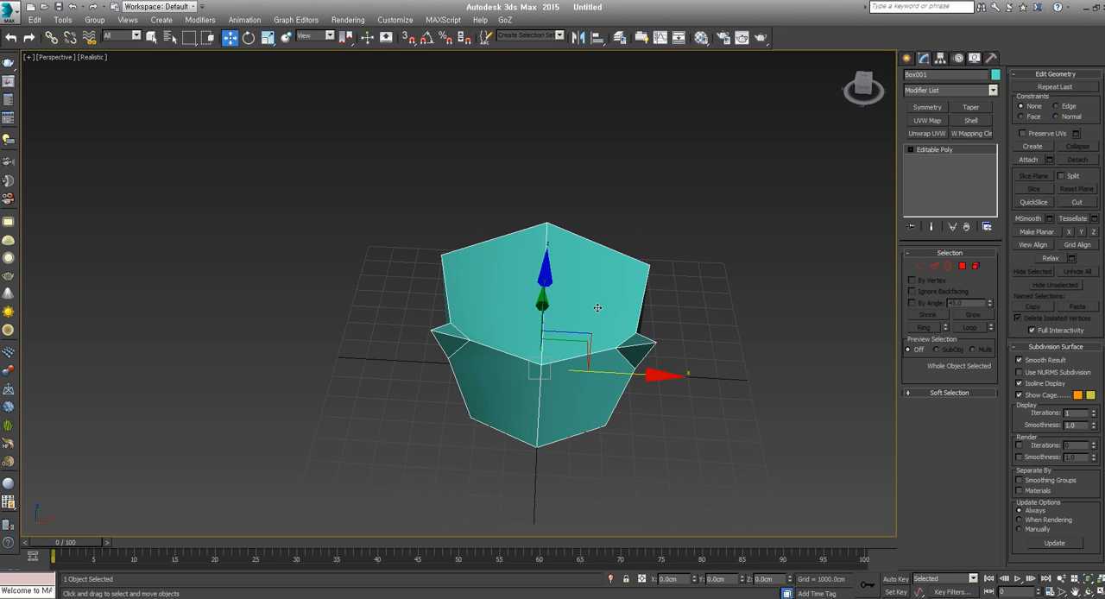
pyautogui.keyDown('alt'); pyautogui.moveTo(565, 347); pyautogui.dragTo(854, 302, button='middle'); pyautogui.keyUp('alt')
pyautogui.click(920, 266)
pyautogui.click(662, 287)
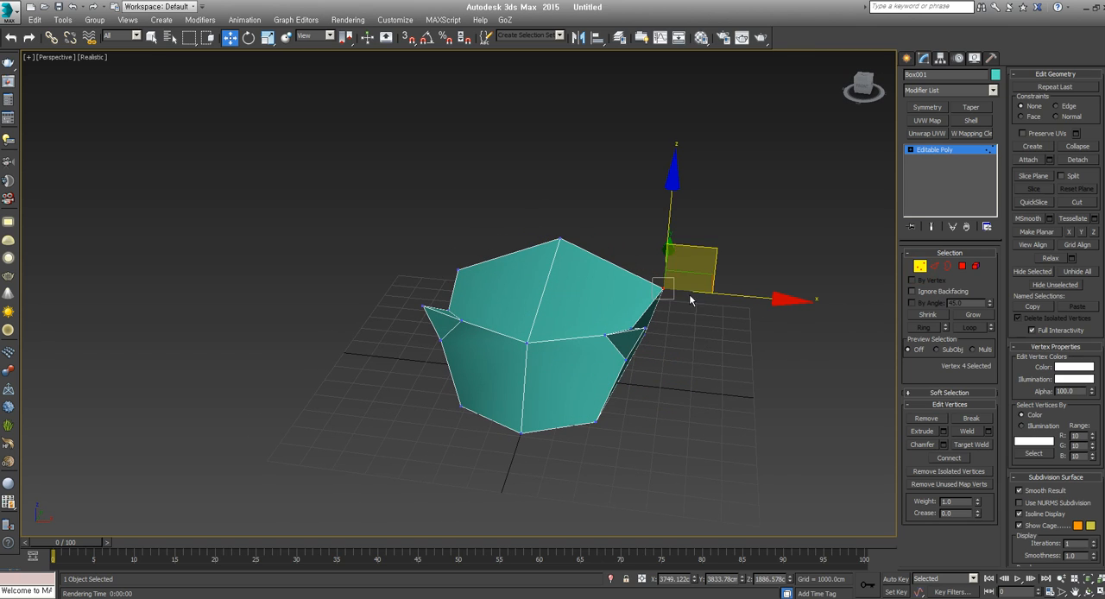
pyautogui.moveTo(723, 295); pyautogui.dragTo(666, 294)
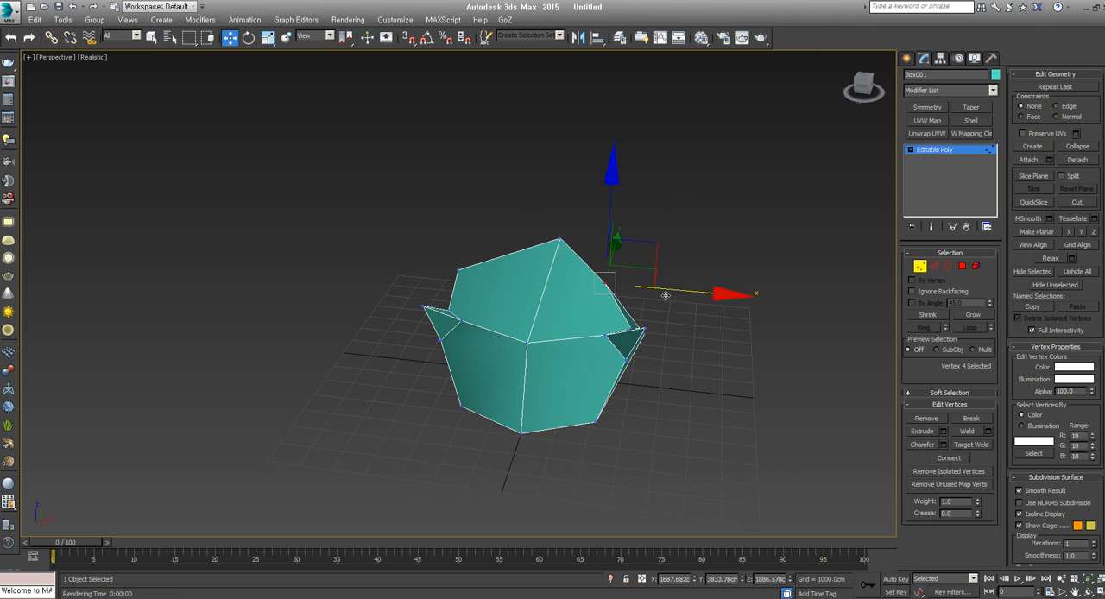
pyautogui.hotkey('ctrl', 'z')
# Convert the model to an Editable Poly again
pyautogui.rightClick(621, 297)
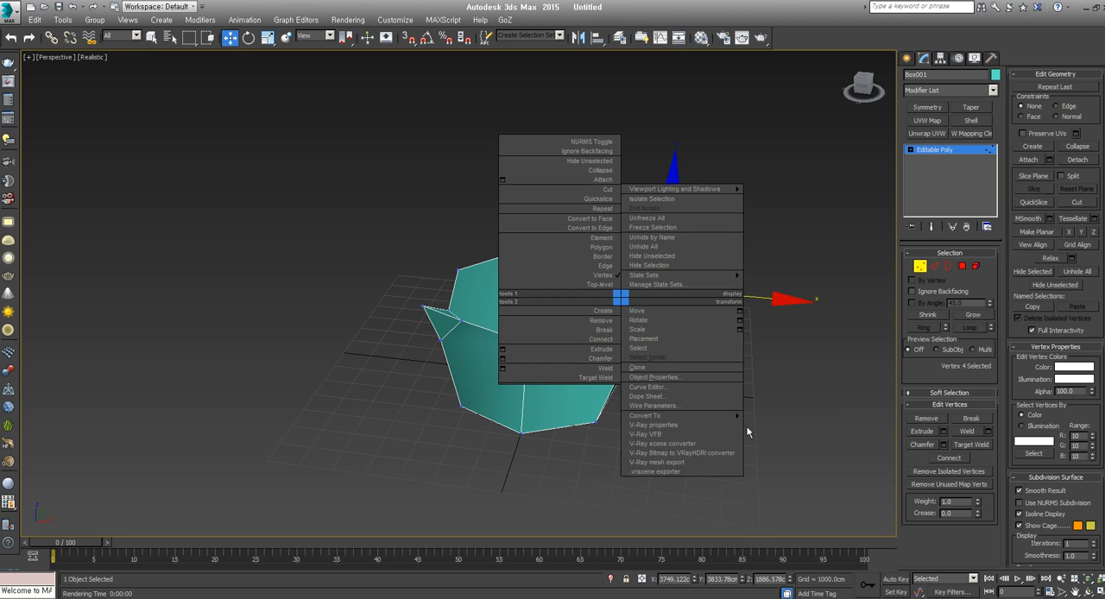
pyautogui.moveTo(734, 419)
pyautogui.click(784, 425)
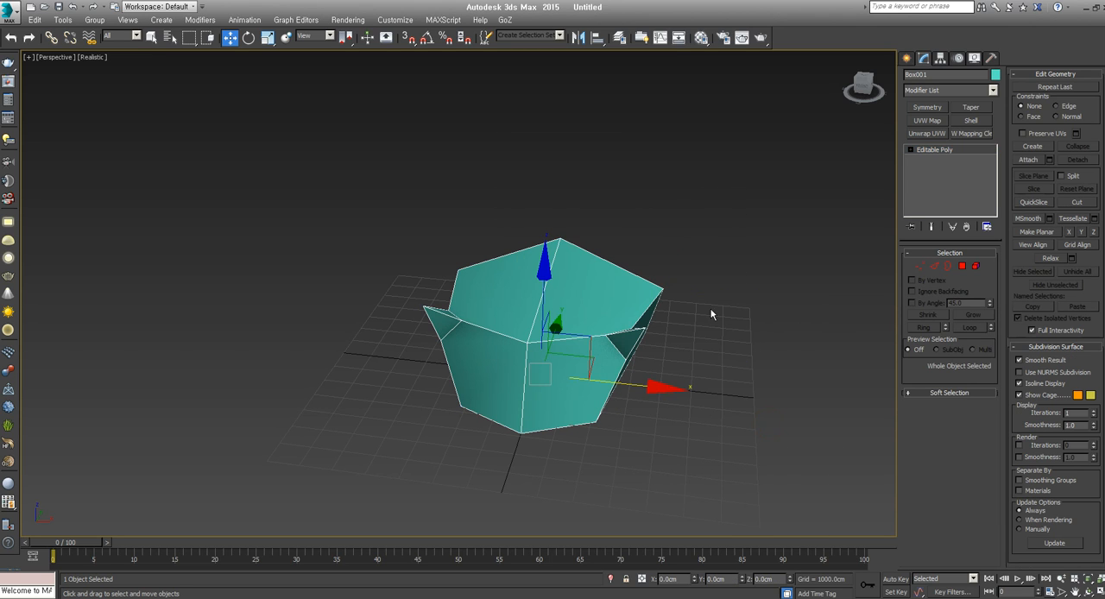
# Select the two opposite upper corner vertices, move them inward along Y, and scale them closer together
pyautogui.click(919, 268)
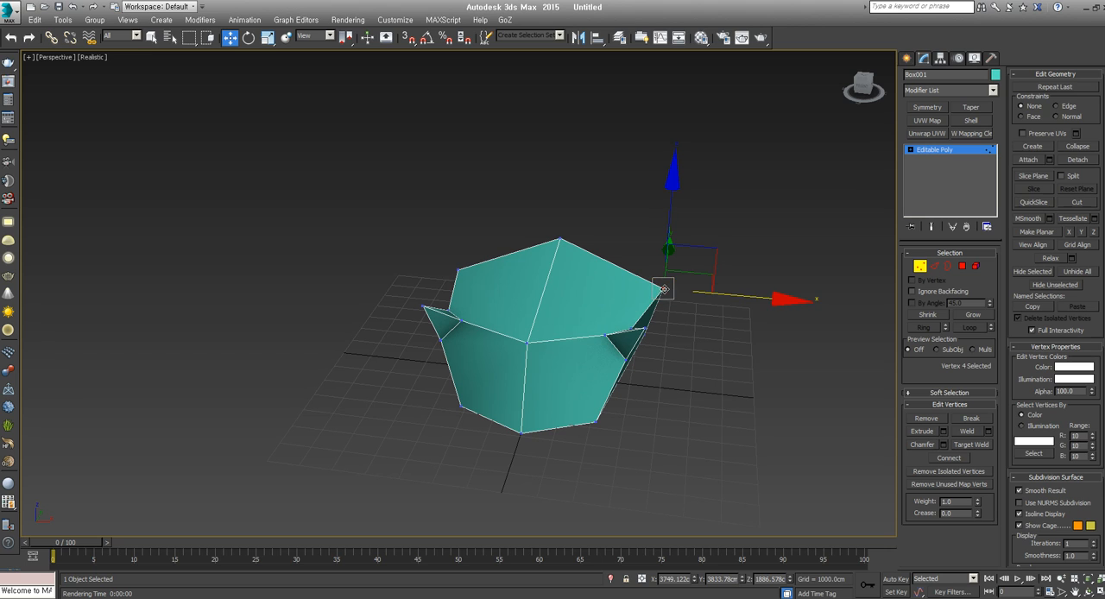
pyautogui.keyDown('ctrl'); pyautogui.click(456, 270); pyautogui.keyUp('ctrl')
pyautogui.keyDown('alt'); pyautogui.moveTo(478, 283); pyautogui.dragTo(521, 358, button='middle'); pyautogui.keyUp('alt')
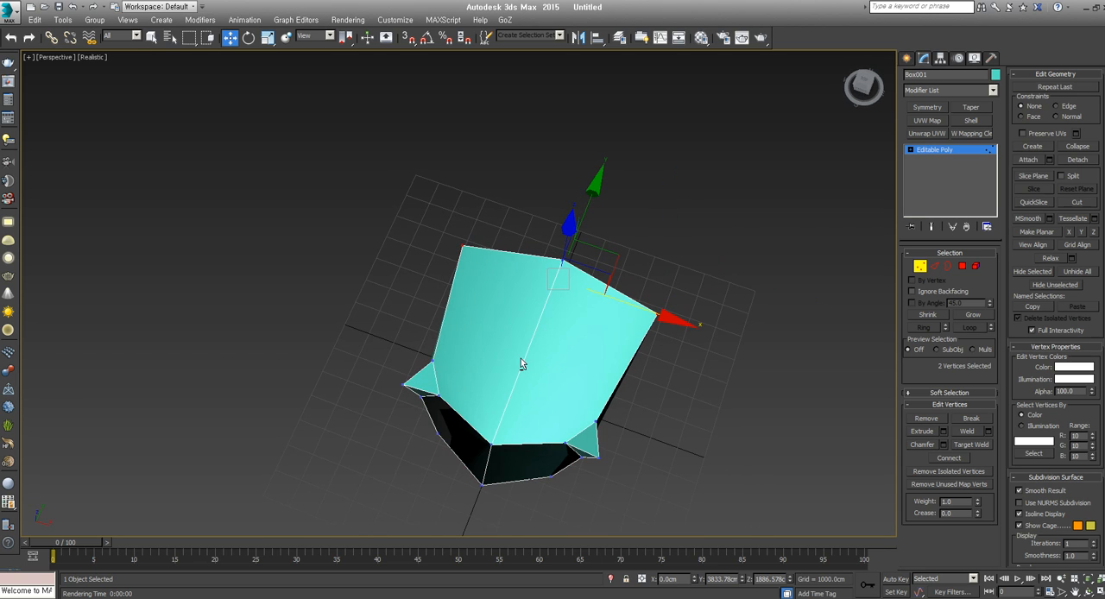
pyautogui.moveTo(589, 206); pyautogui.dragTo(567, 262)
pyautogui.press('r')
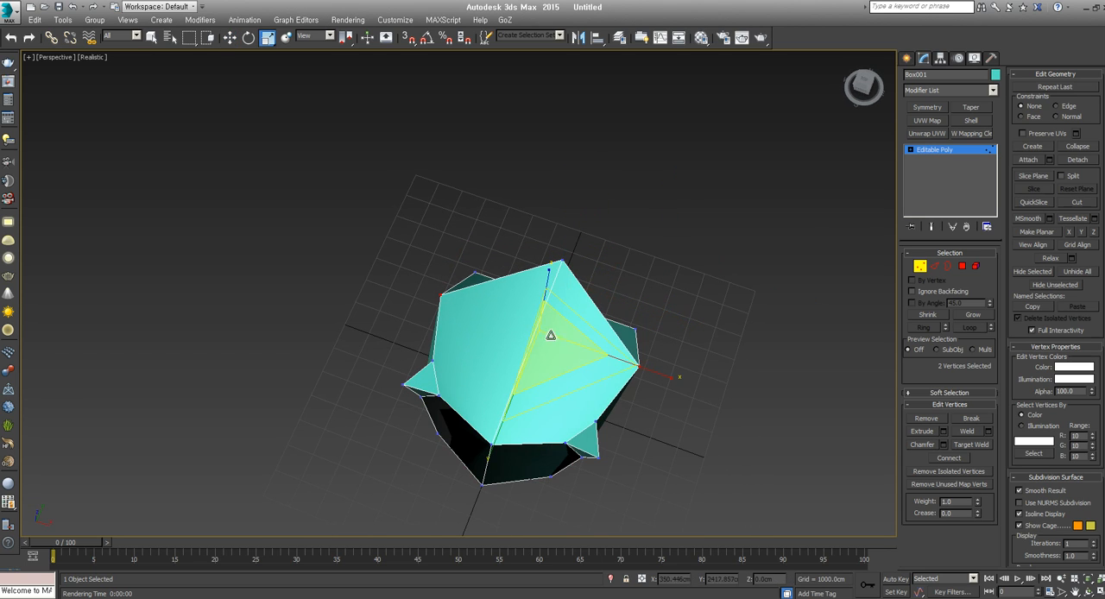
pyautogui.moveTo(553, 338); pyautogui.dragTo(562, 385)
# Raise the rear centre vertex of the top surface and shift it inward into a peak at about Y 2628 cm, Z 4572 cm
pyautogui.click(562, 260)
pyautogui.keyDown('alt'); pyautogui.moveTo(574, 298); pyautogui.dragTo(513, 242, button='middle'); pyautogui.keyUp('alt')
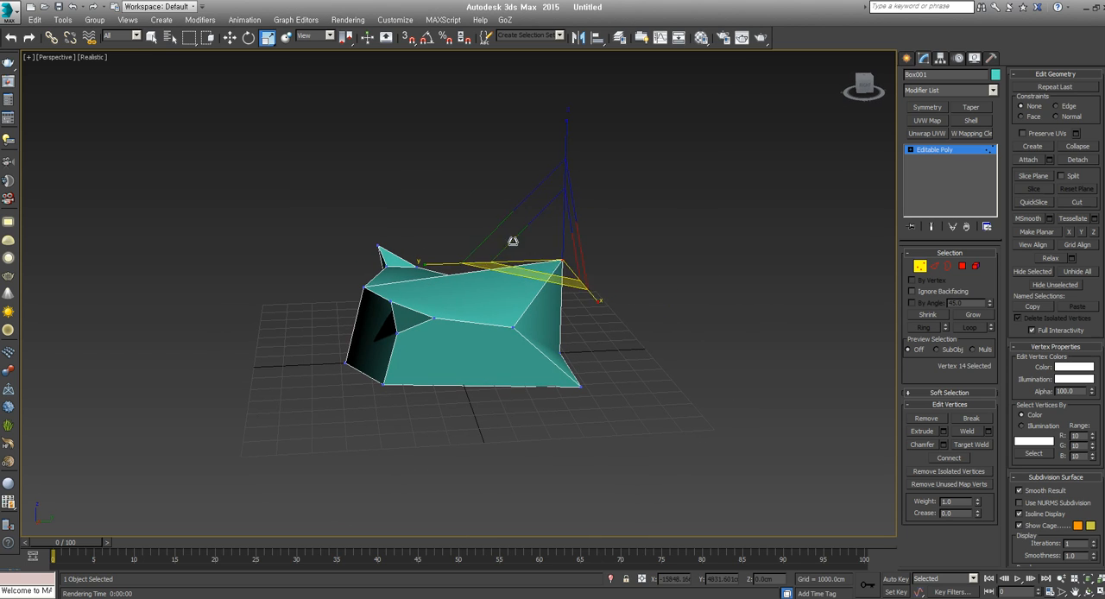
pyautogui.press('w')
pyautogui.moveTo(609, 214); pyautogui.dragTo(576, 184)
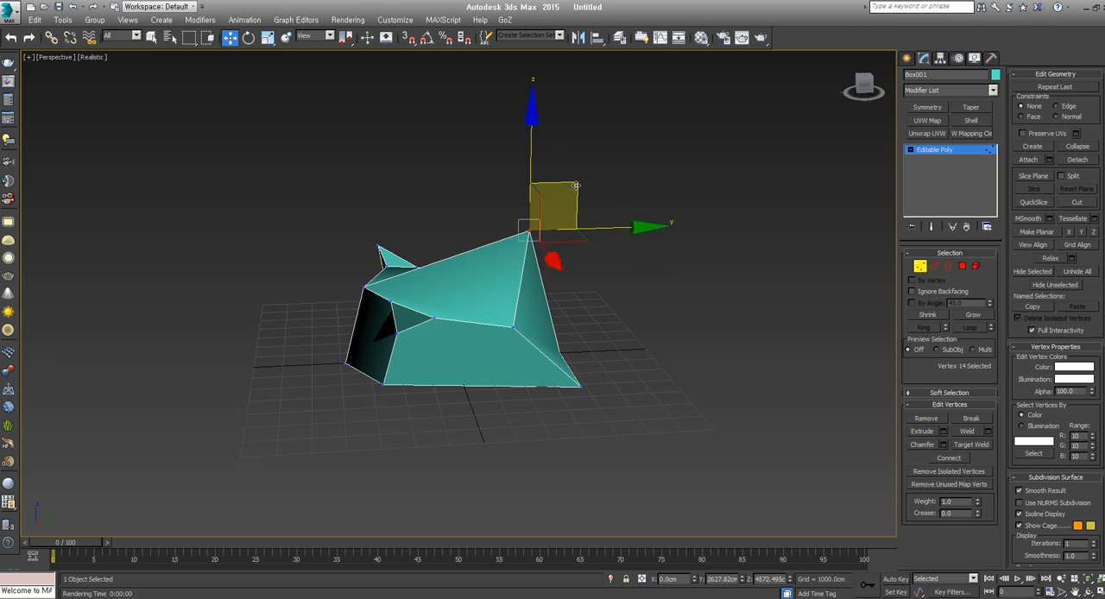
pyautogui.keyDown('alt'); pyautogui.moveTo(480, 310); pyautogui.dragTo(554, 330, button='middle'); pyautogui.keyUp('alt')
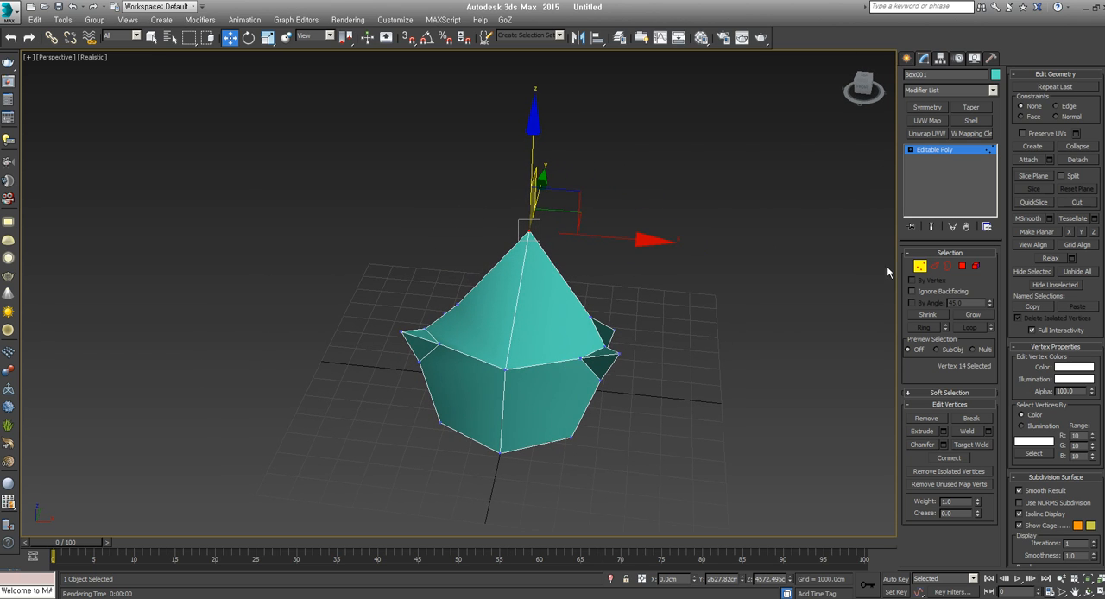
# Examine the reshaped peak and sides of the model from several angles, with vertex editing off and on
pyautogui.click(921, 267)
pyautogui.keyDown('alt'); pyautogui.moveTo(456, 275); pyautogui.dragTo(540, 266, button='middle'); pyautogui.keyUp('alt')
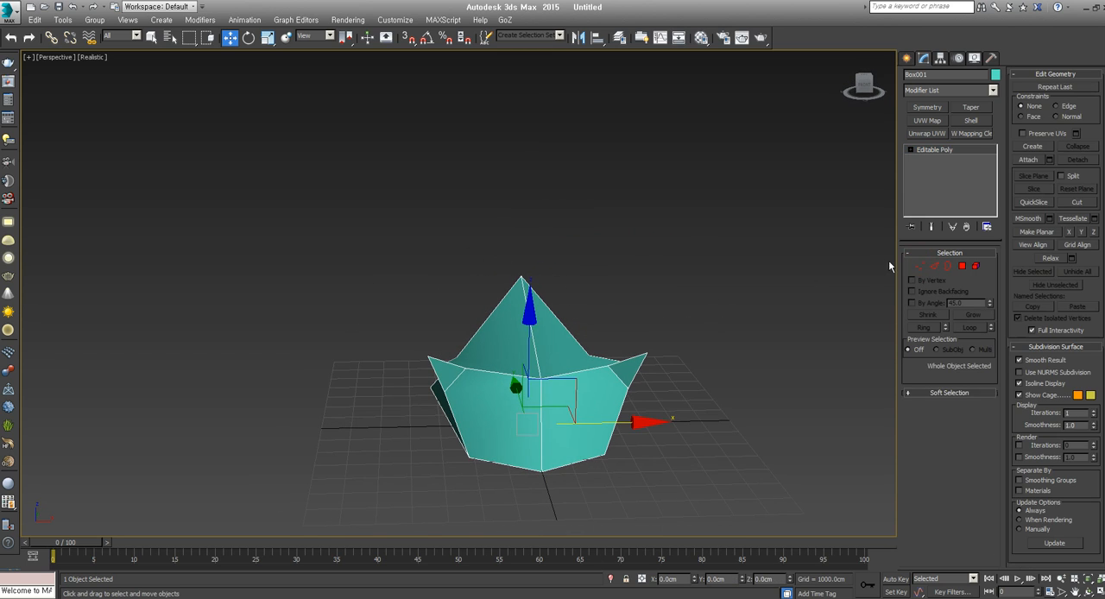
pyautogui.click(920, 266)
pyautogui.moveTo(555, 219); pyautogui.dragTo(495, 297)
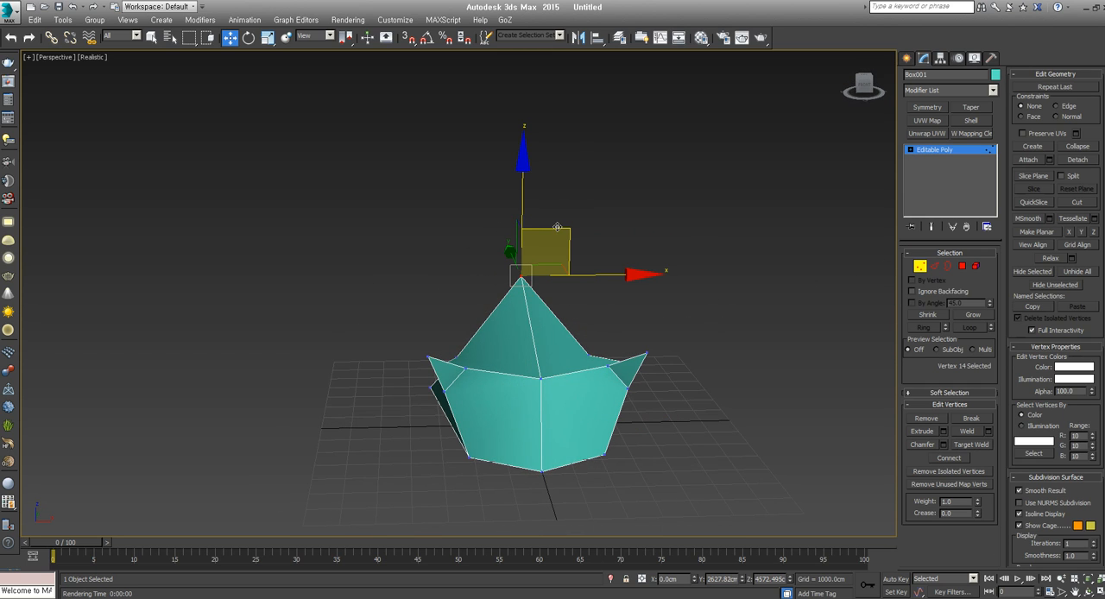
pyautogui.moveTo(557, 227); pyautogui.dragTo(396, 259)
pyautogui.keyDown('alt'); pyautogui.moveTo(569, 386); pyautogui.dragTo(526, 431, button='middle'); pyautogui.keyUp('alt')
pyautogui.keyDown('alt'); pyautogui.moveTo(527, 432); pyautogui.dragTo(513, 402, button='middle'); pyautogui.keyUp('alt')
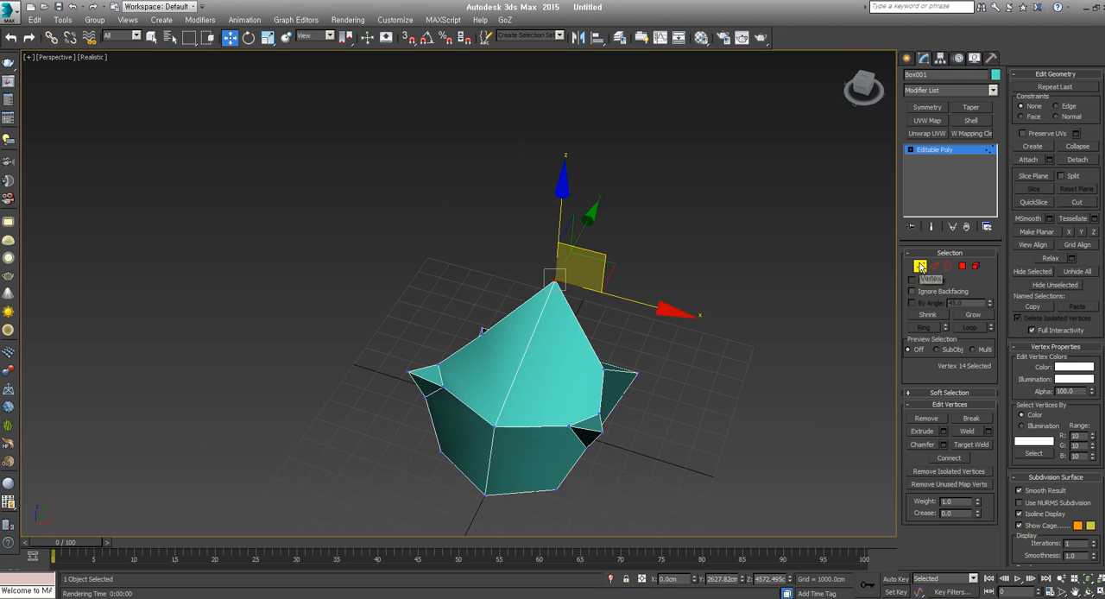
pyautogui.keyDown('alt'); pyautogui.moveTo(706, 377); pyautogui.dragTo(668, 331, button='middle'); pyautogui.keyUp('alt')
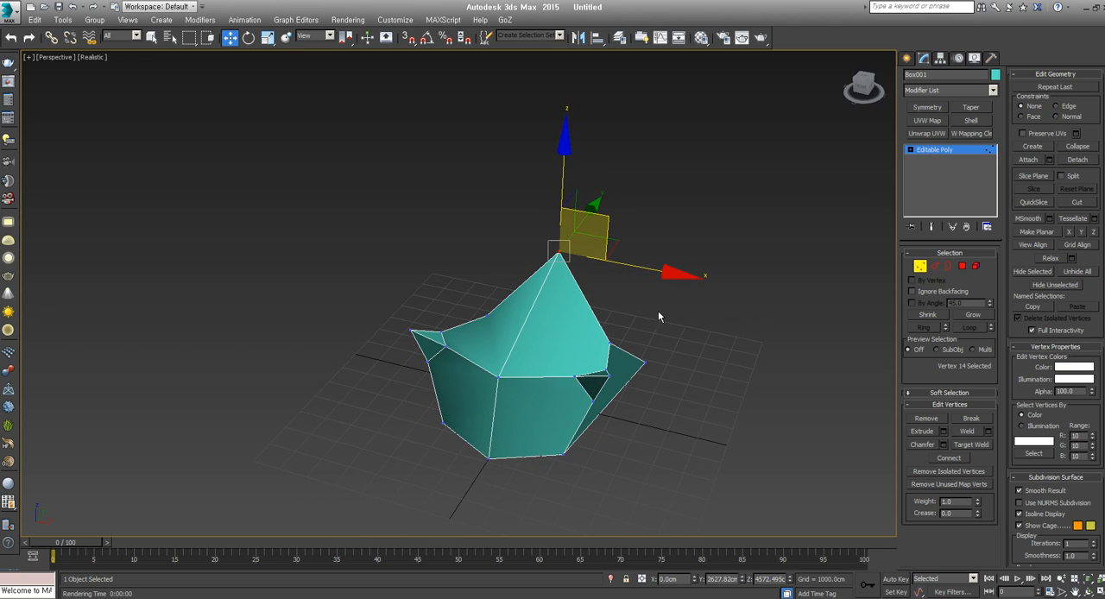